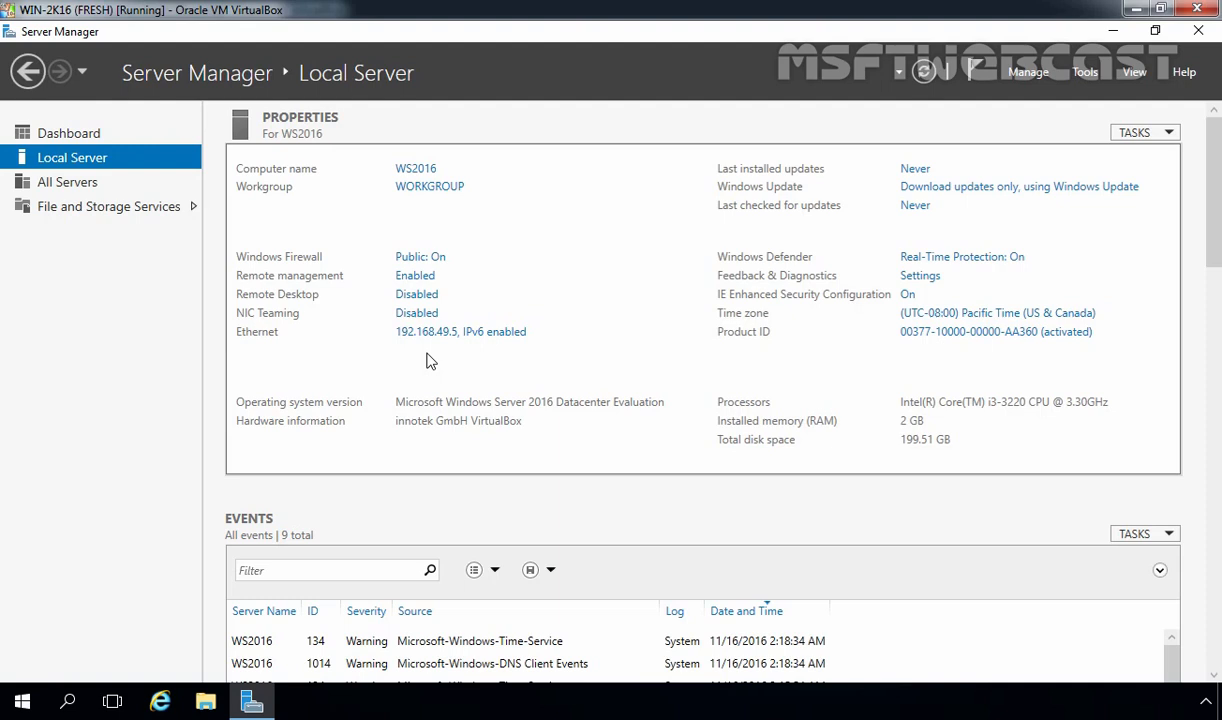
Launch Add Roles and Features as a role-based installation targeting WS2016, reaching Server Roles
click(1024, 74)
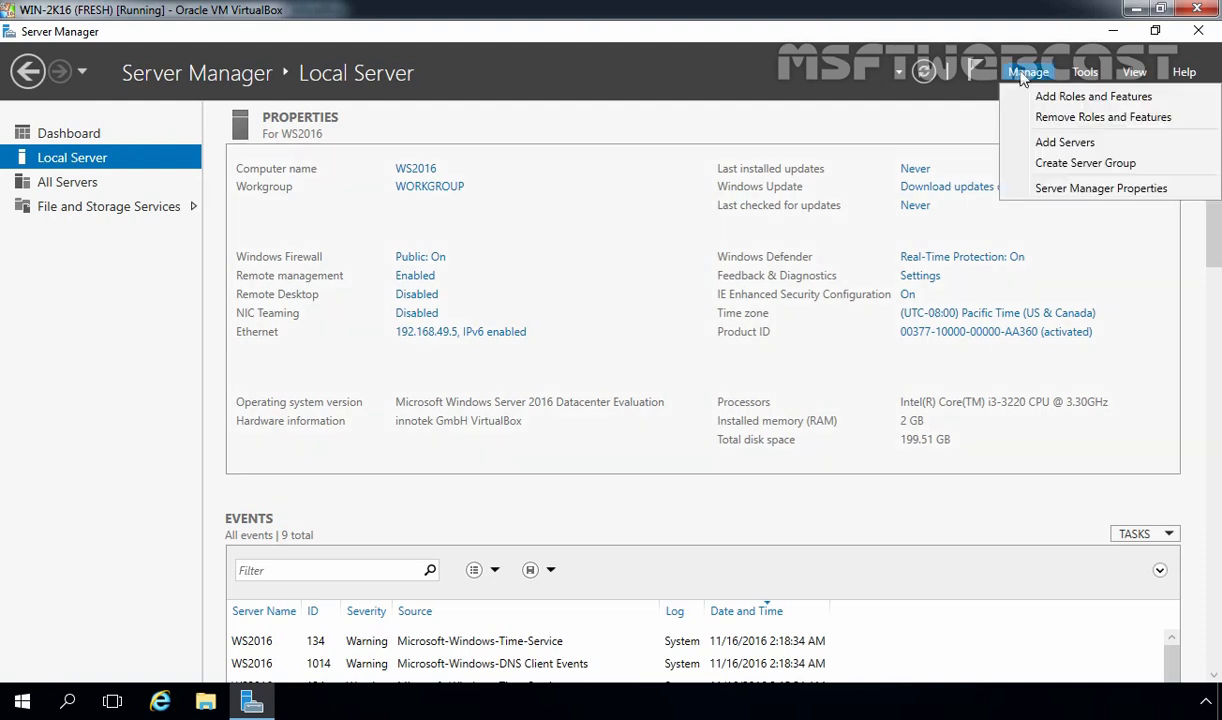
click(1043, 100)
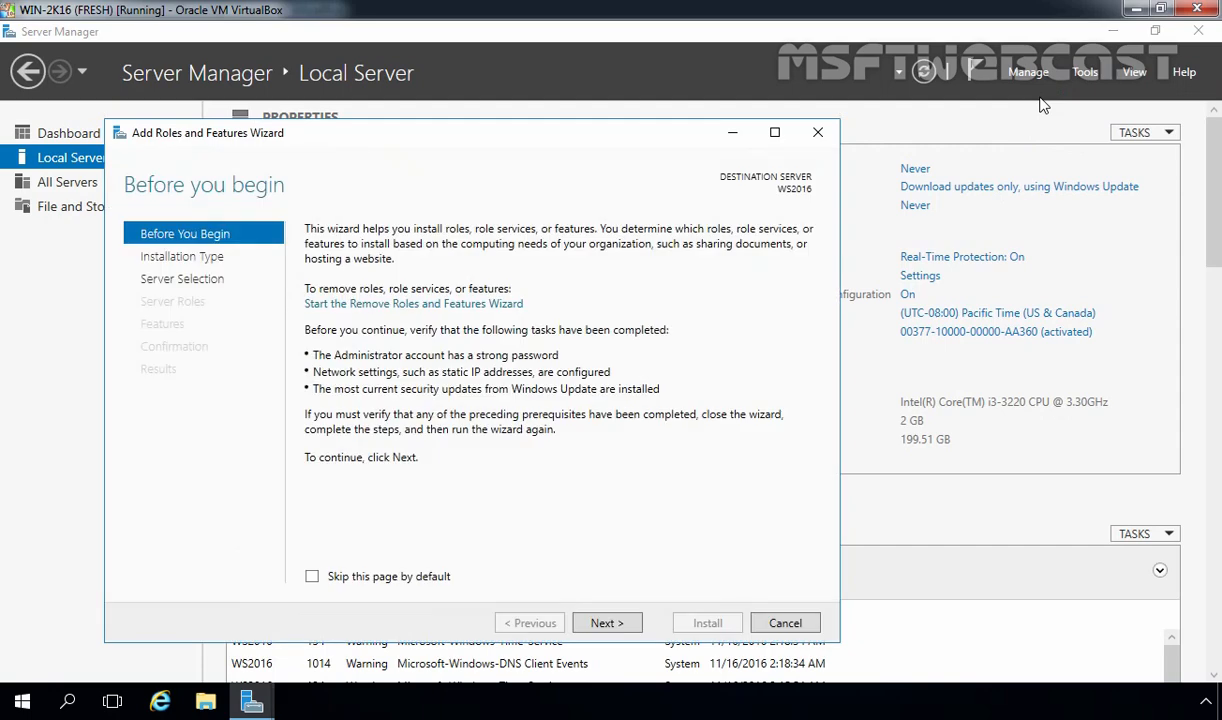
click(604, 624)
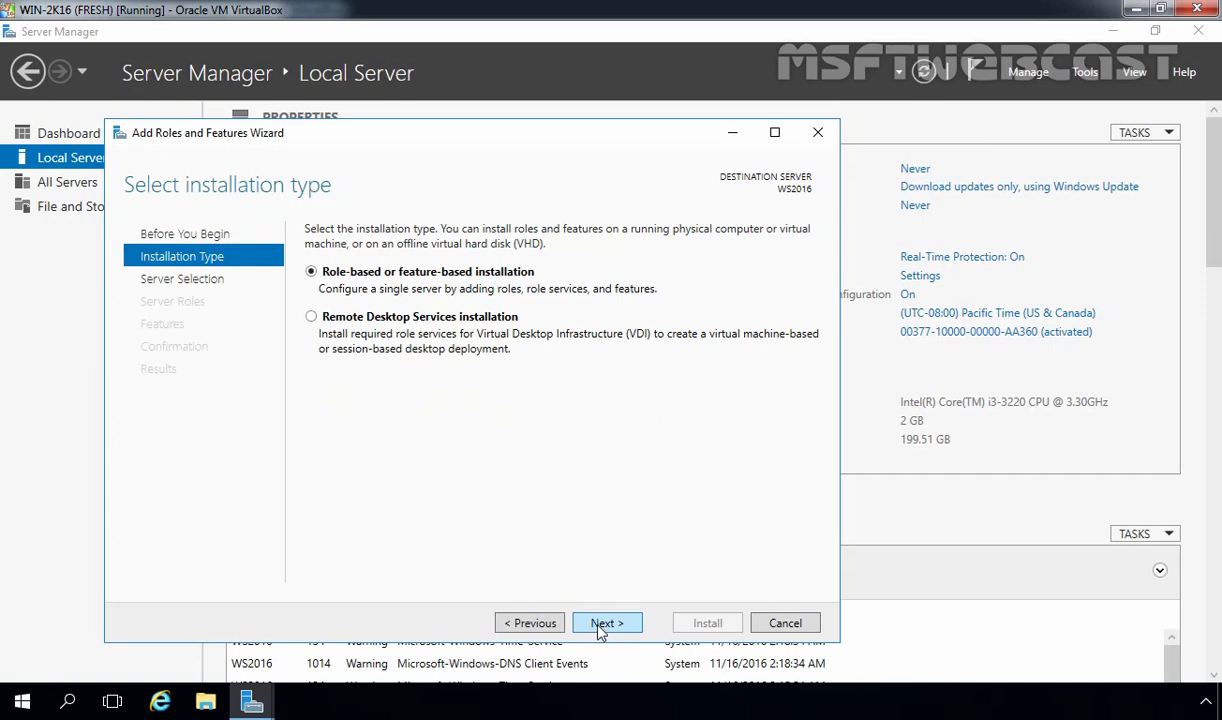
click(604, 624)
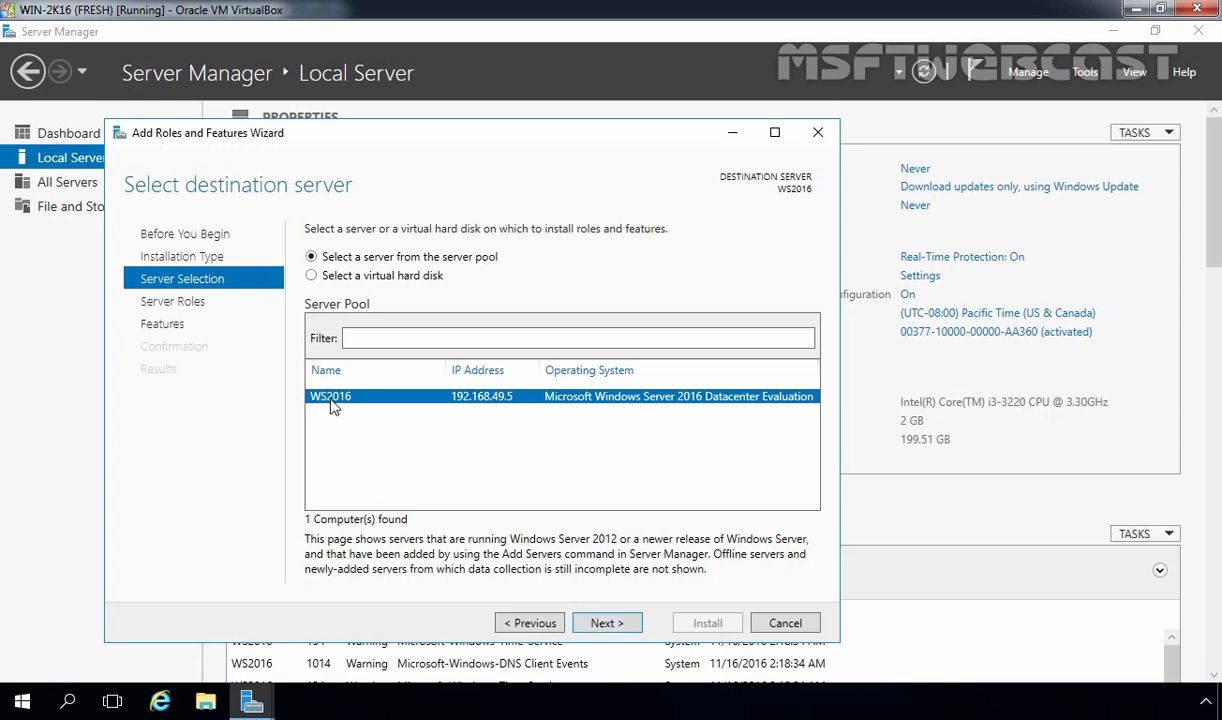
click(612, 623)
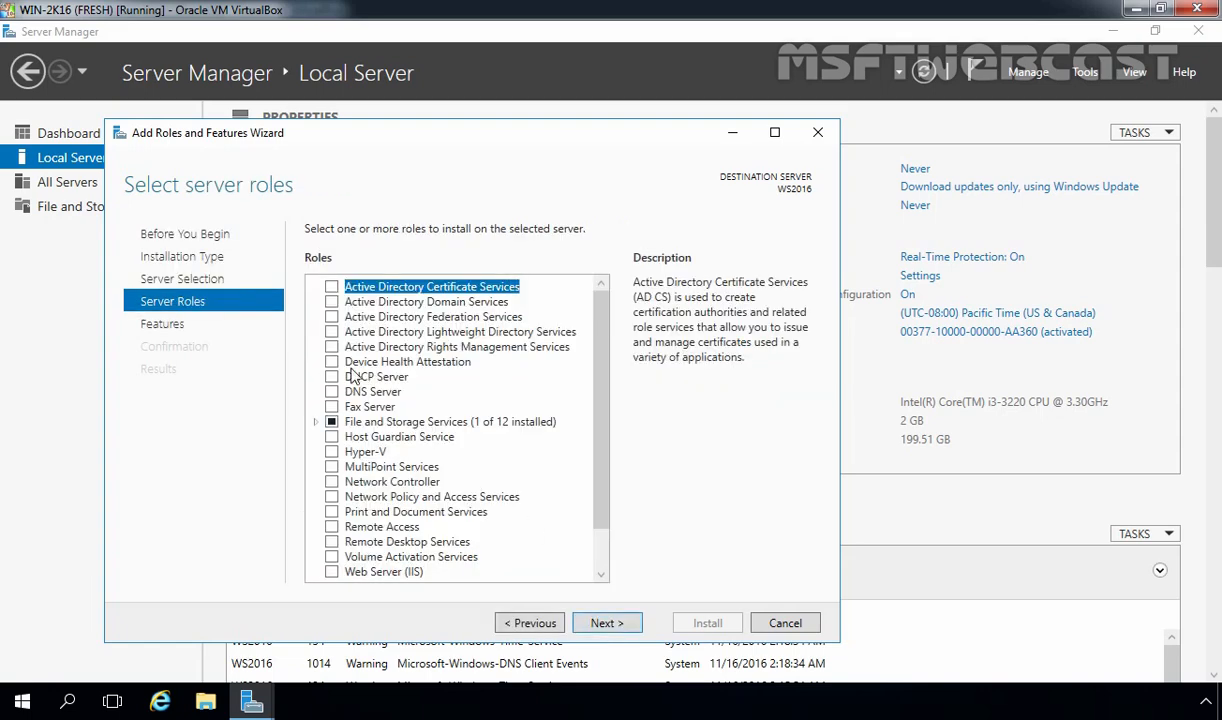
Tick Active Directory Domain Services, DHCP Server and DNS Server, adding each one's management tools
click(384, 303)
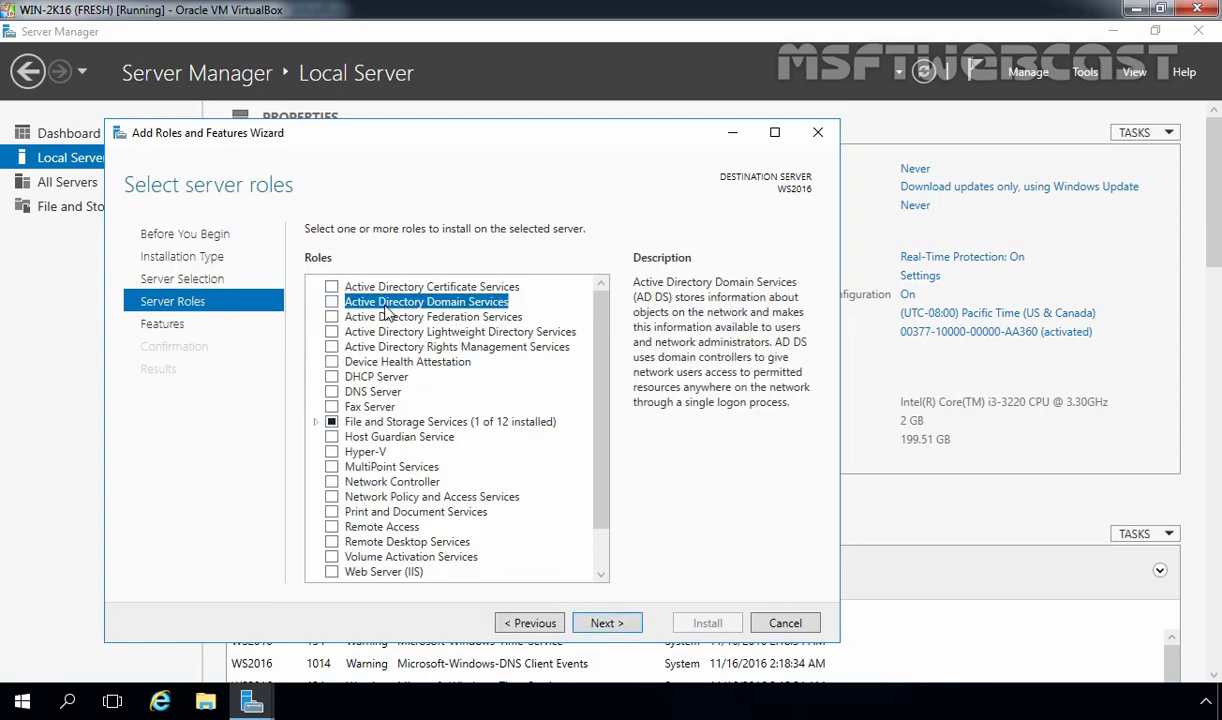
click(332, 304)
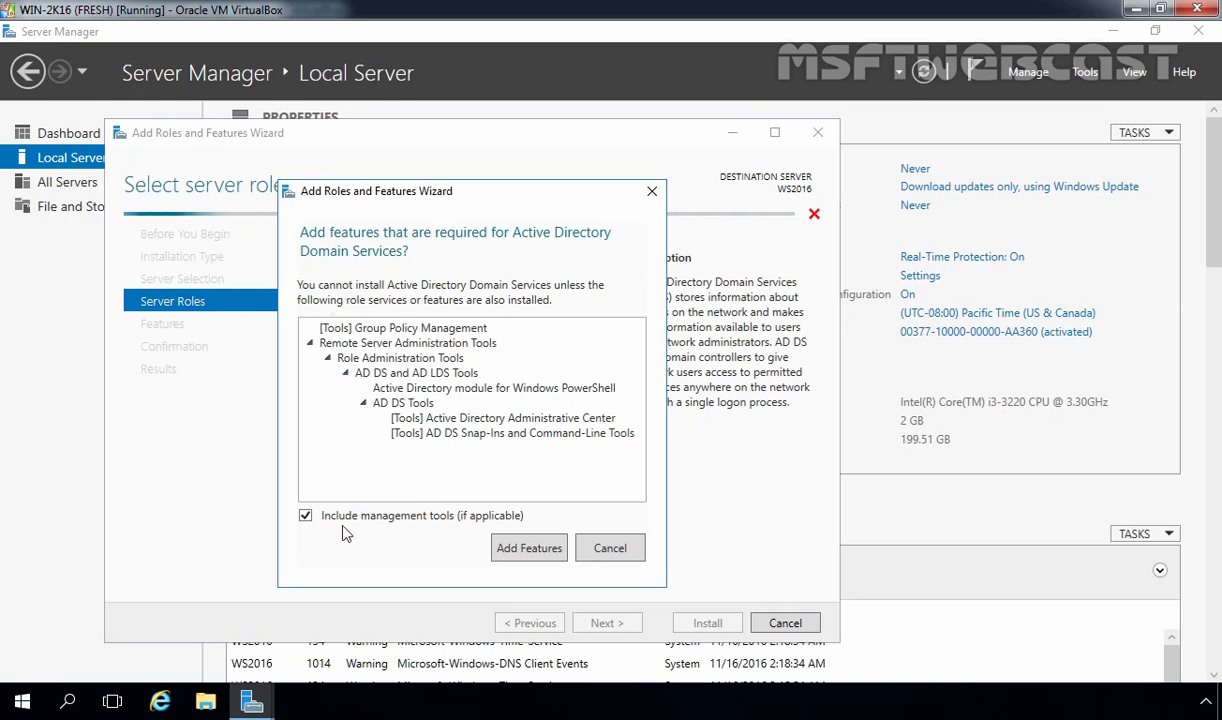
click(527, 548)
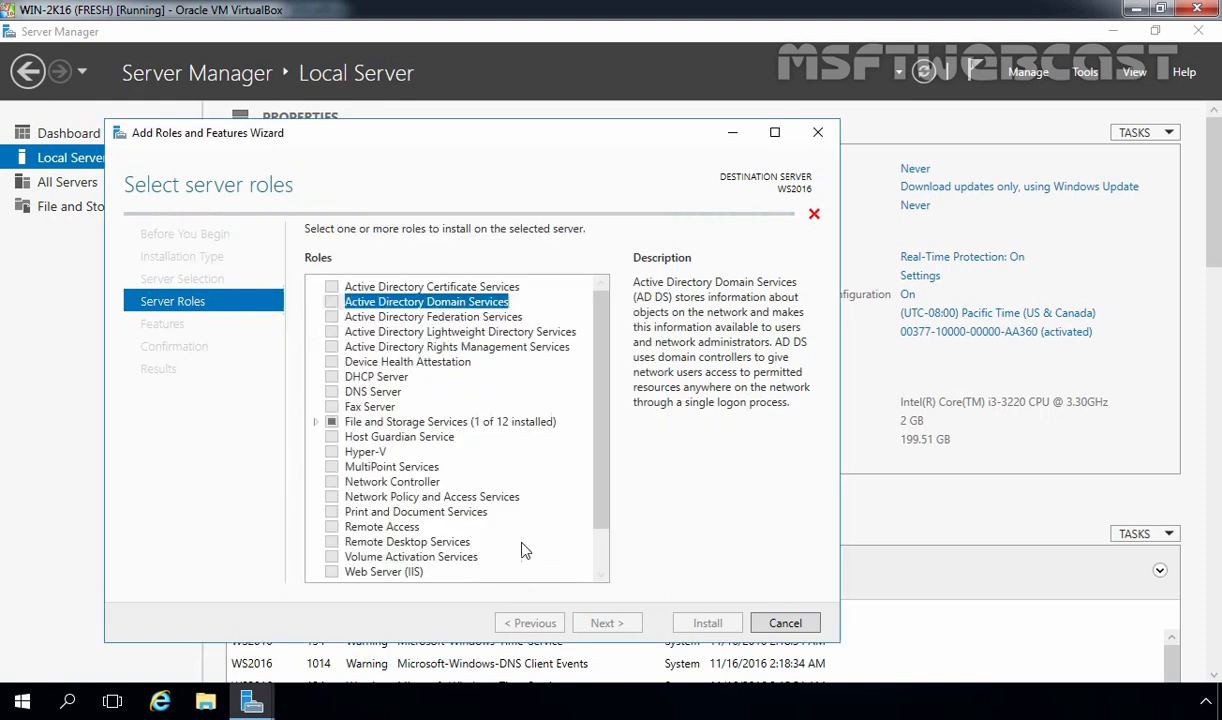
click(357, 380)
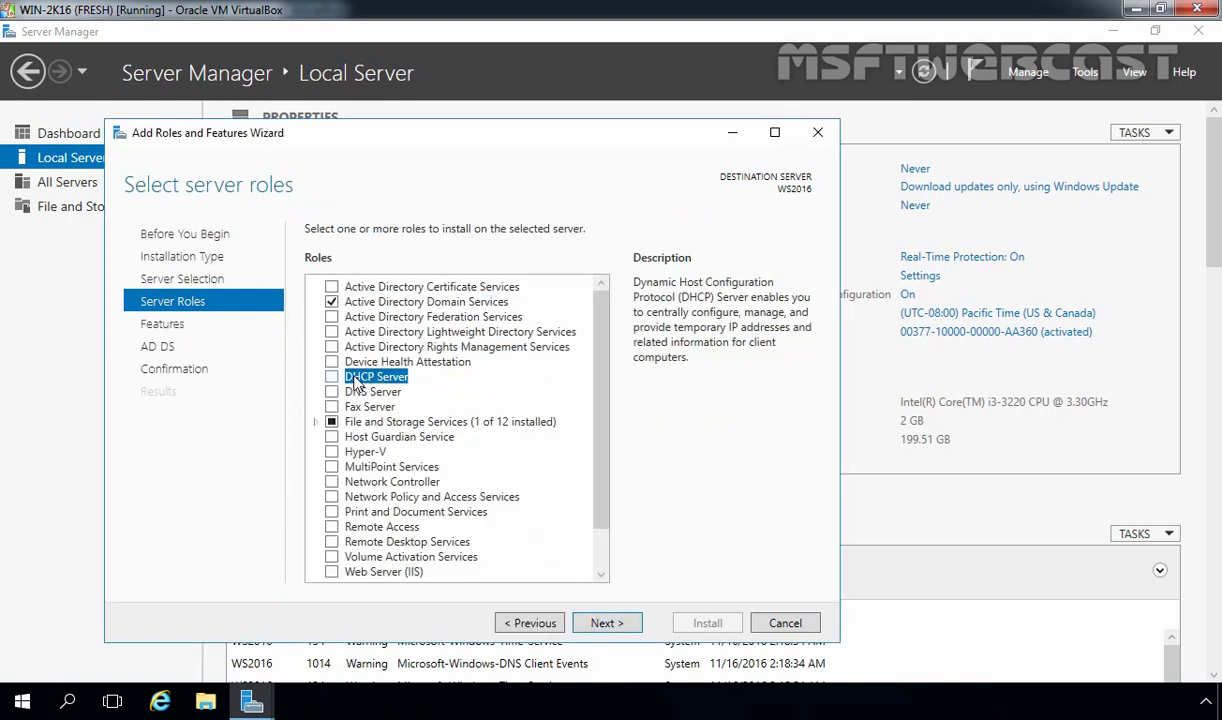
click(331, 377)
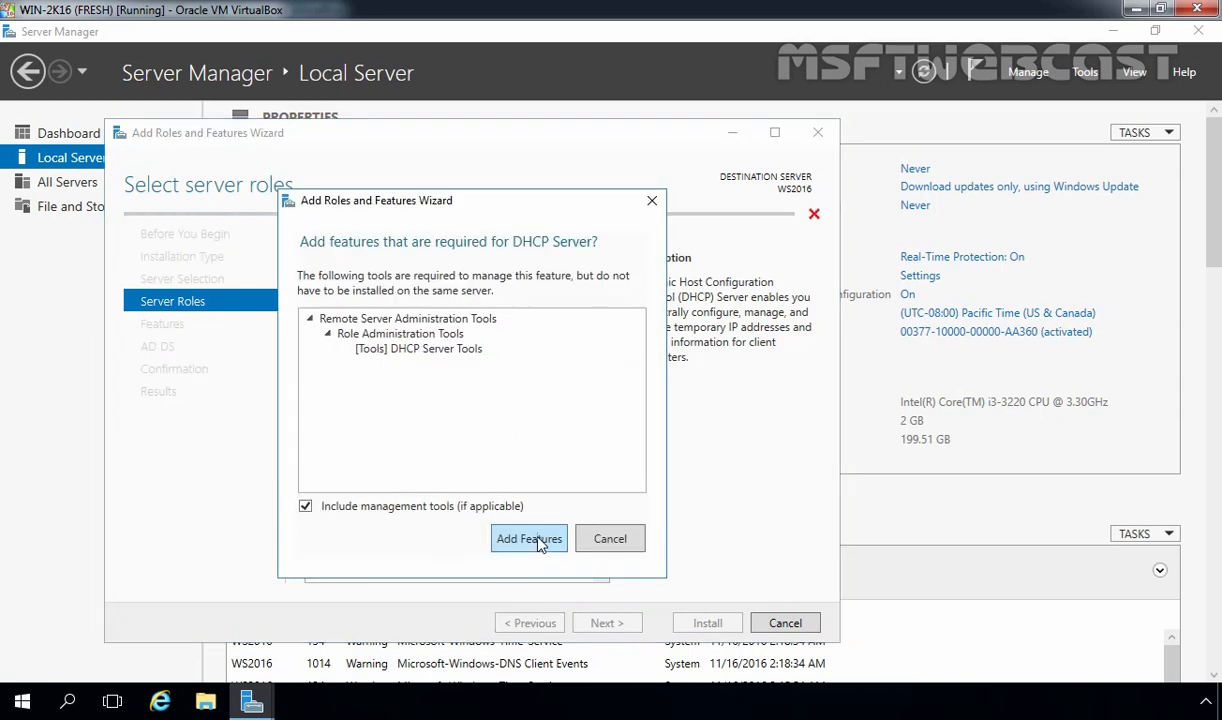
click(537, 543)
click(358, 391)
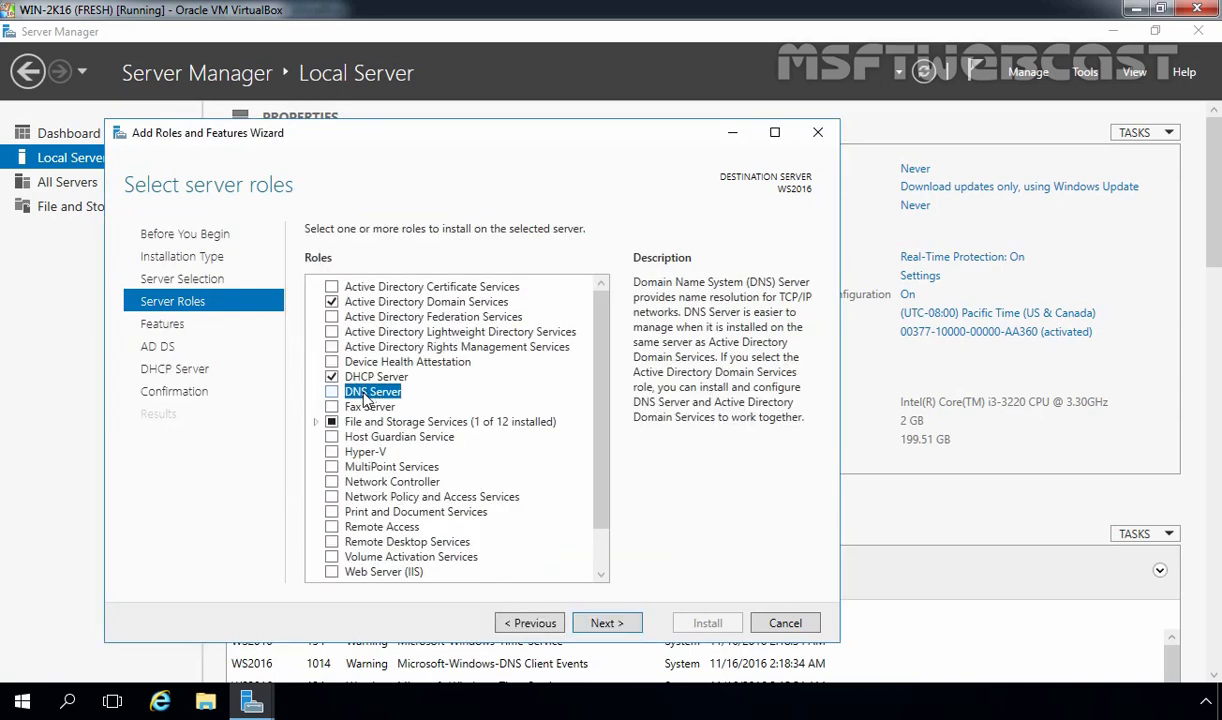
click(331, 393)
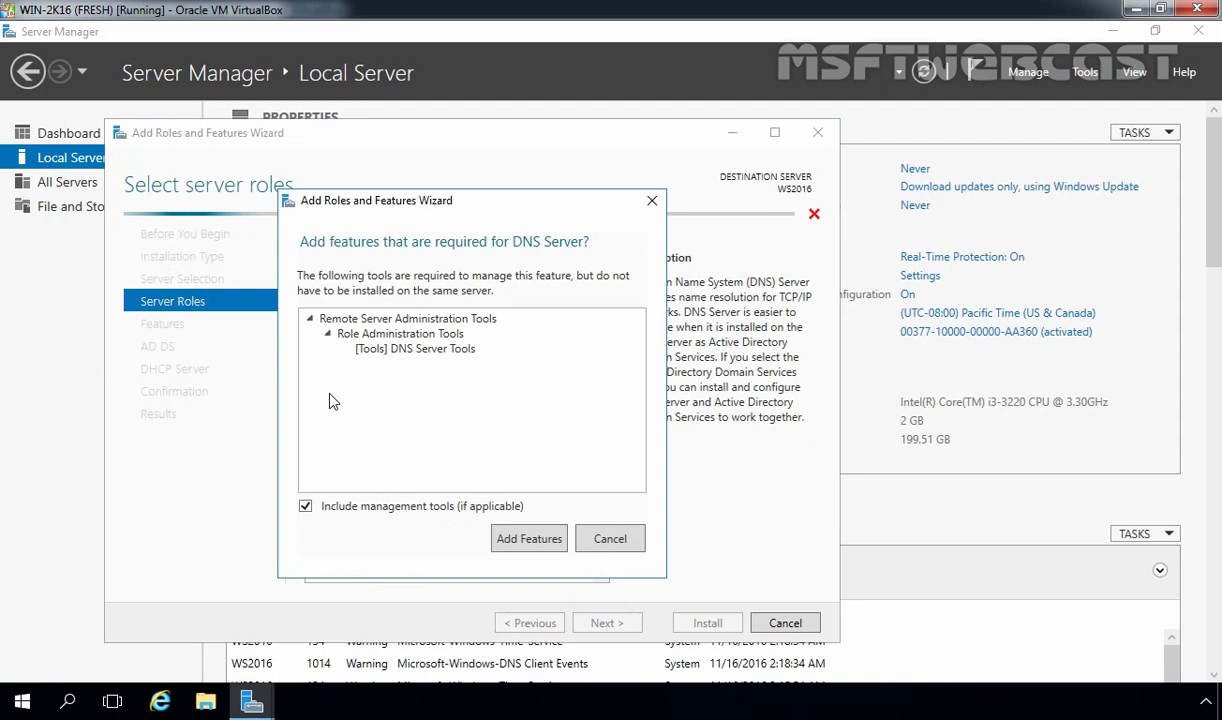
click(530, 541)
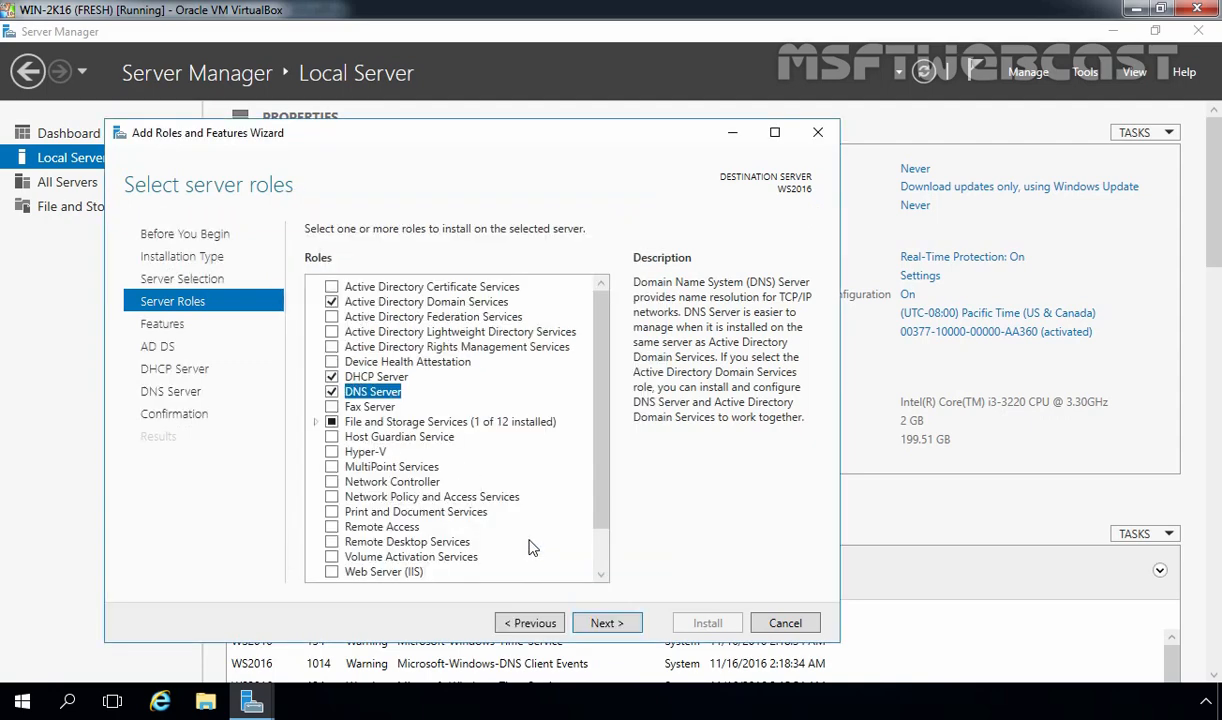
click(606, 623)
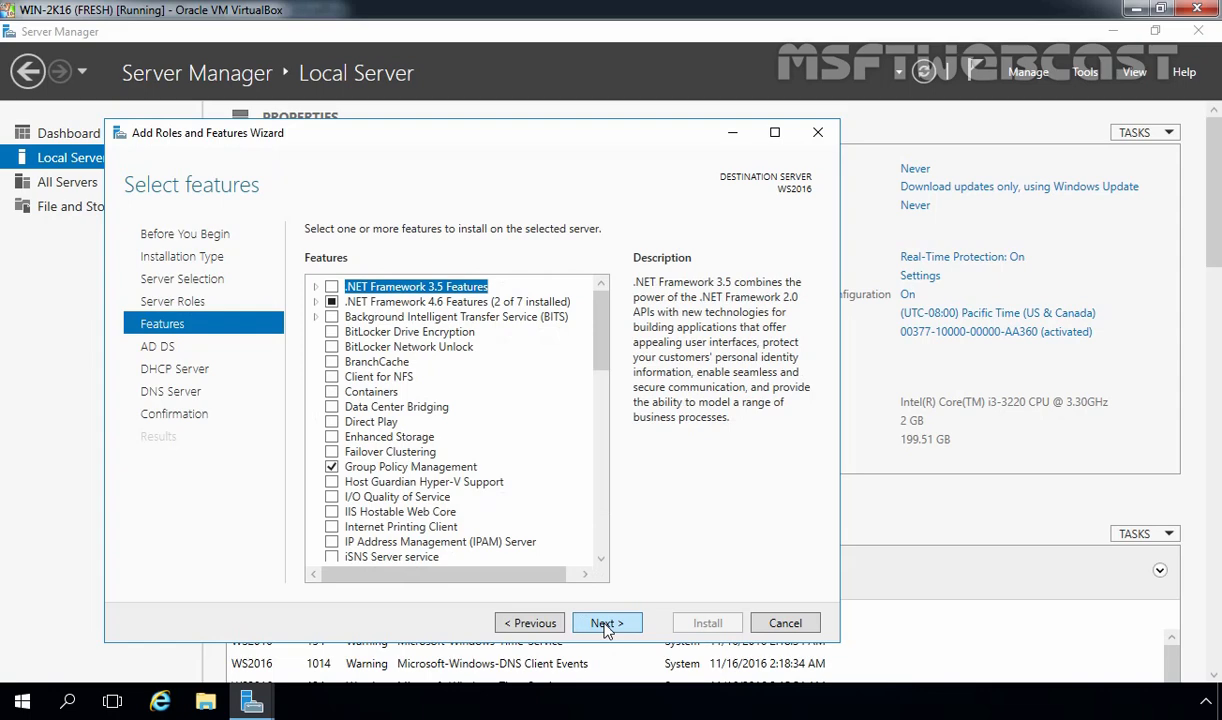
Keep default features, pass the AD DS, DHCP and DNS pages, and install the roles
click(606, 623)
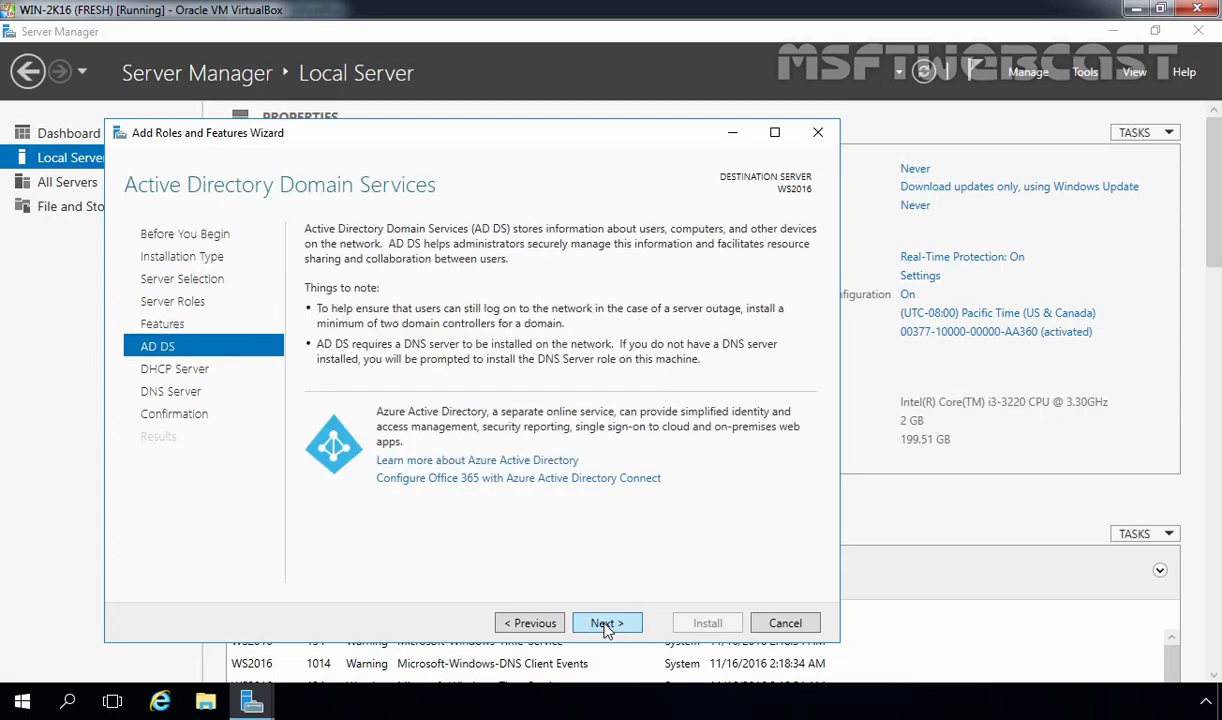
click(606, 626)
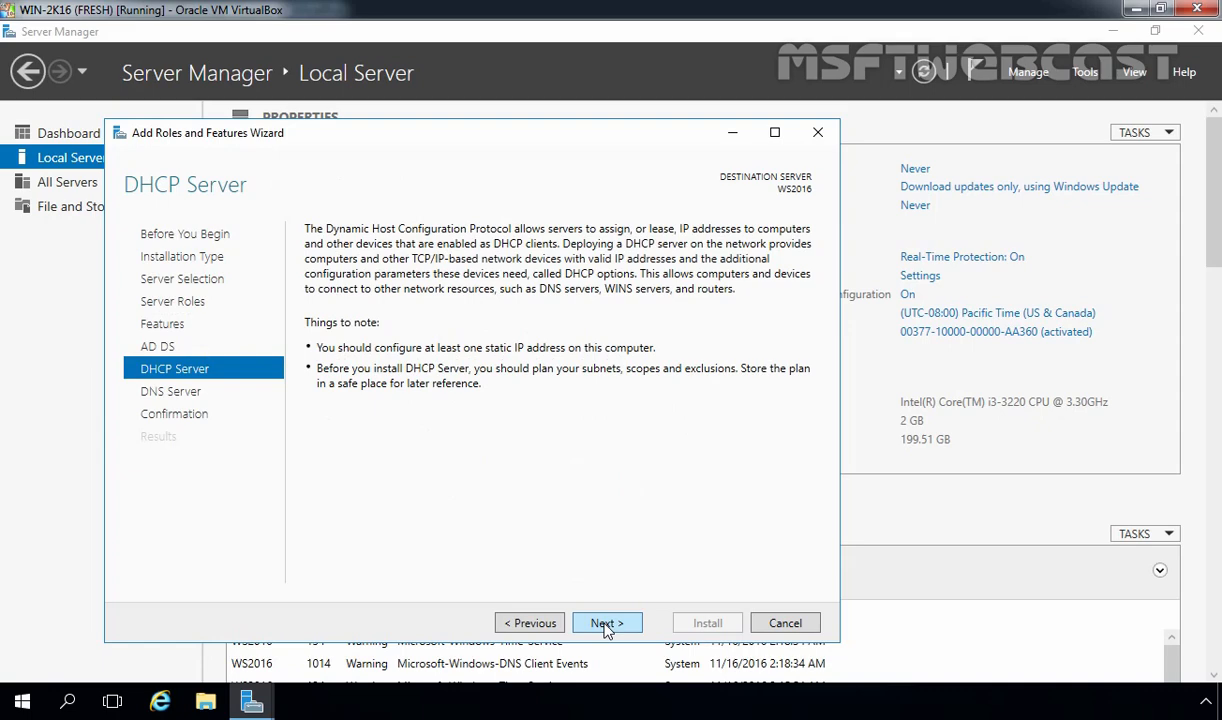
click(607, 626)
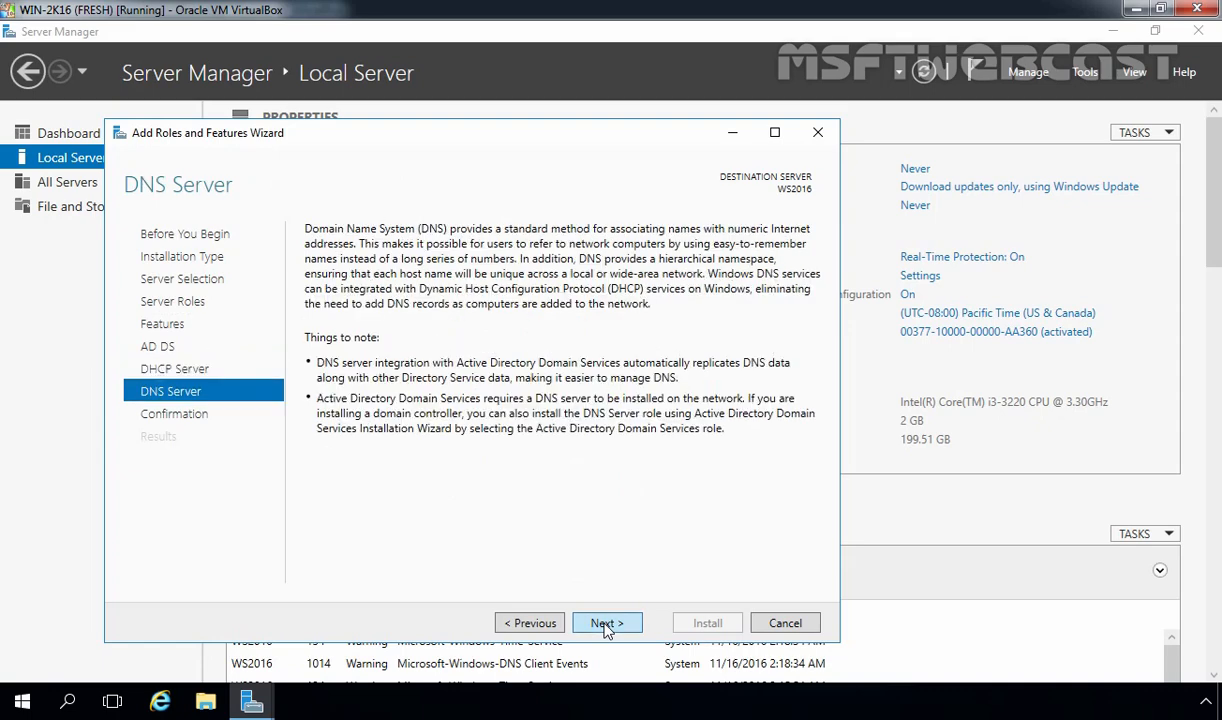
click(605, 625)
click(708, 624)
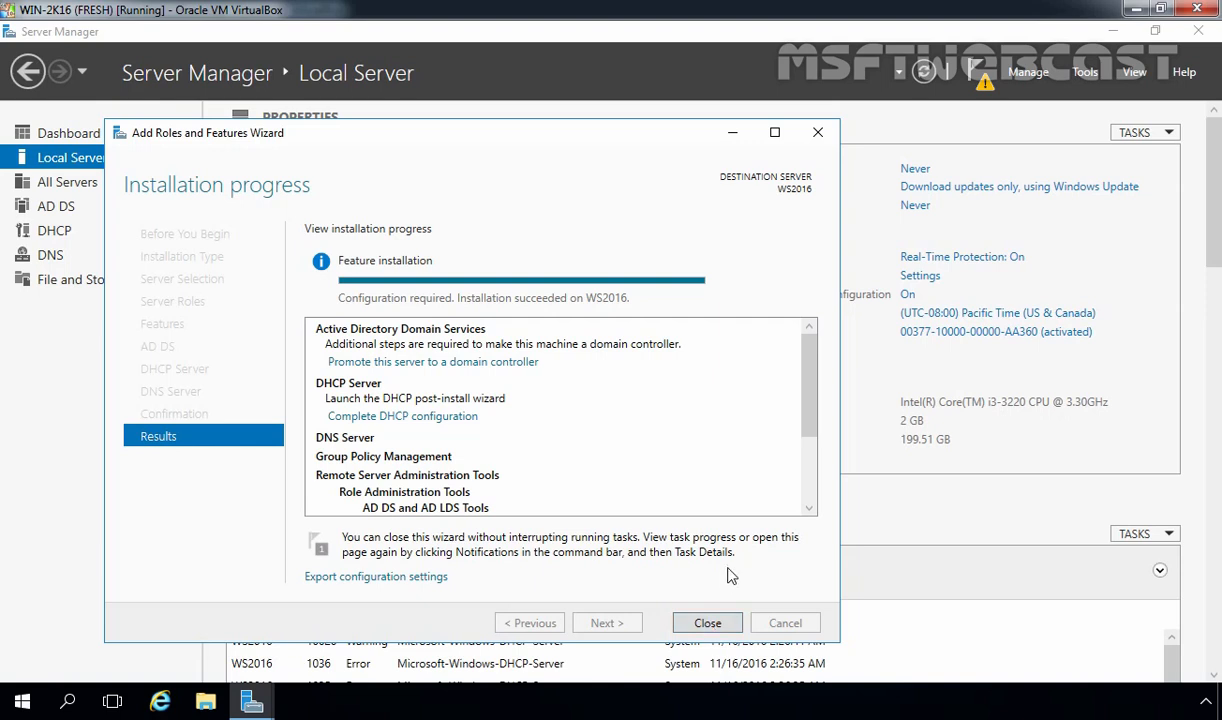
Promote WS2016 to a domain controller in a new forest with root domain mylab.local
click(393, 364)
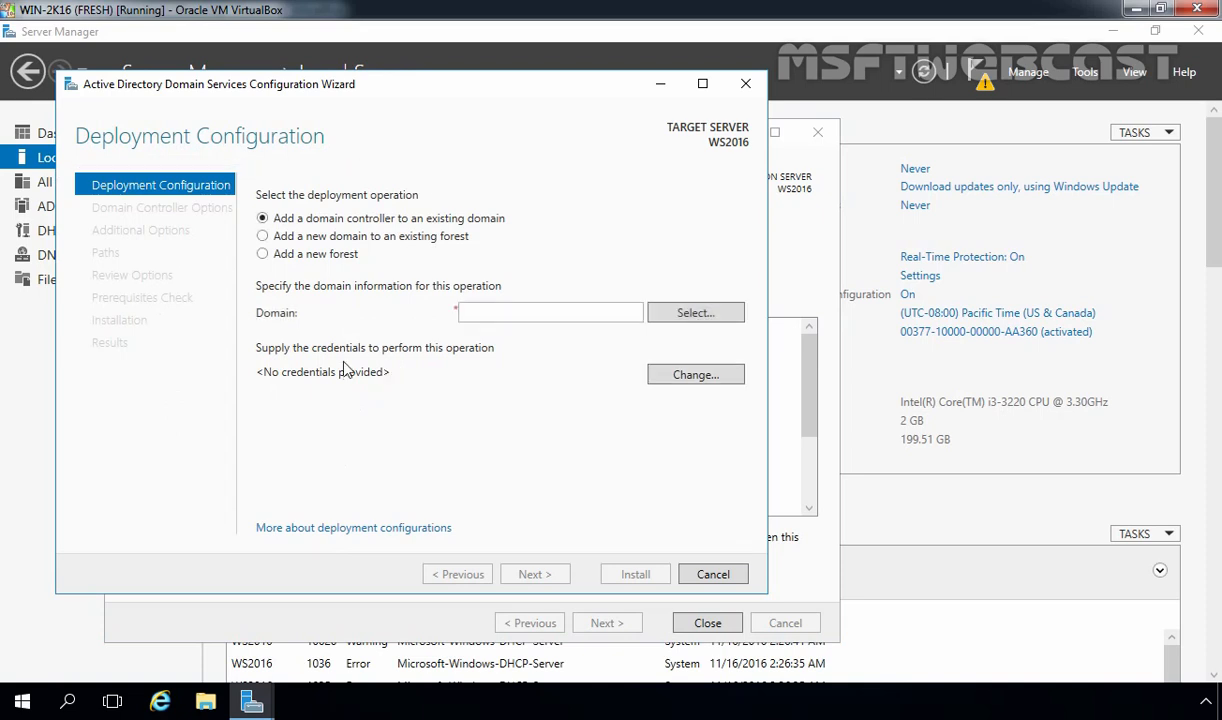
click(311, 256)
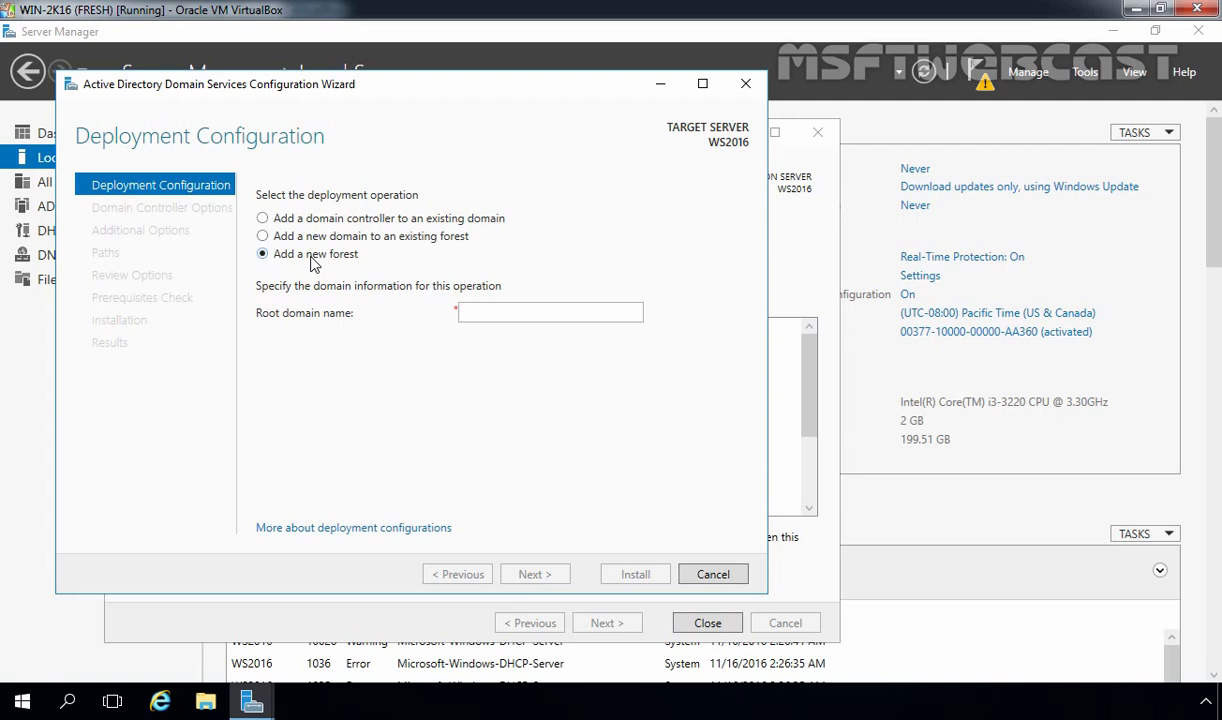
click(478, 310)
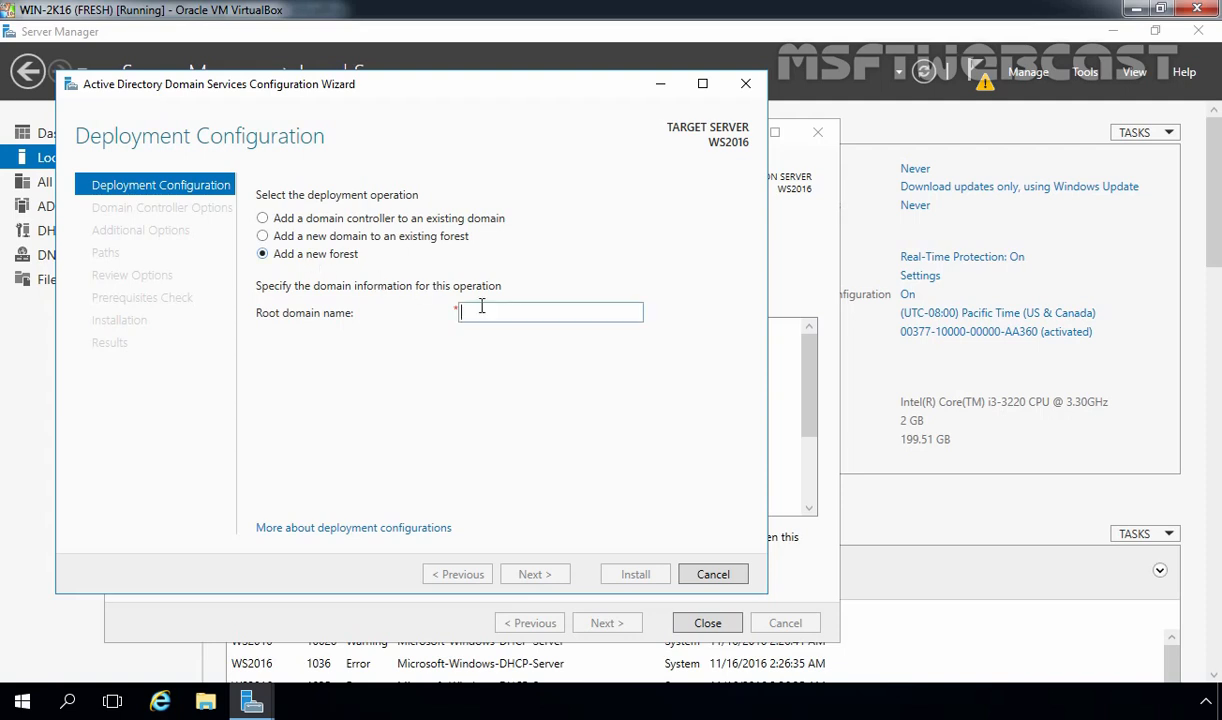
text(mylab.local)
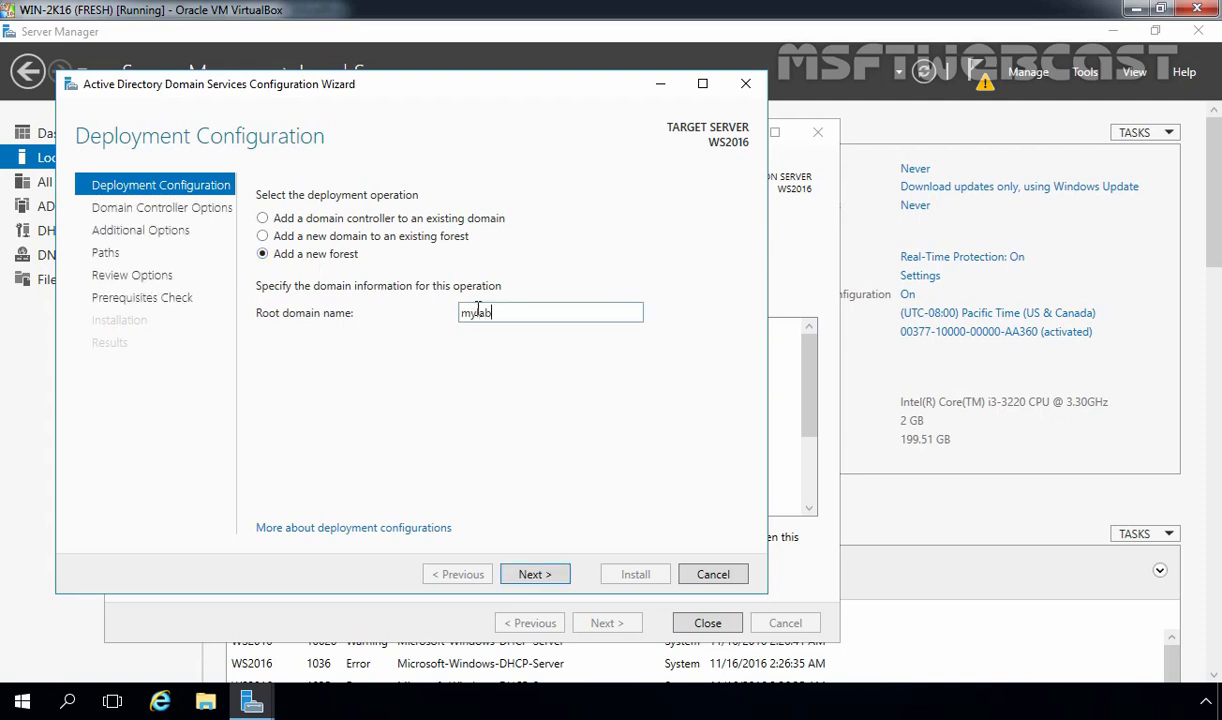
click(541, 578)
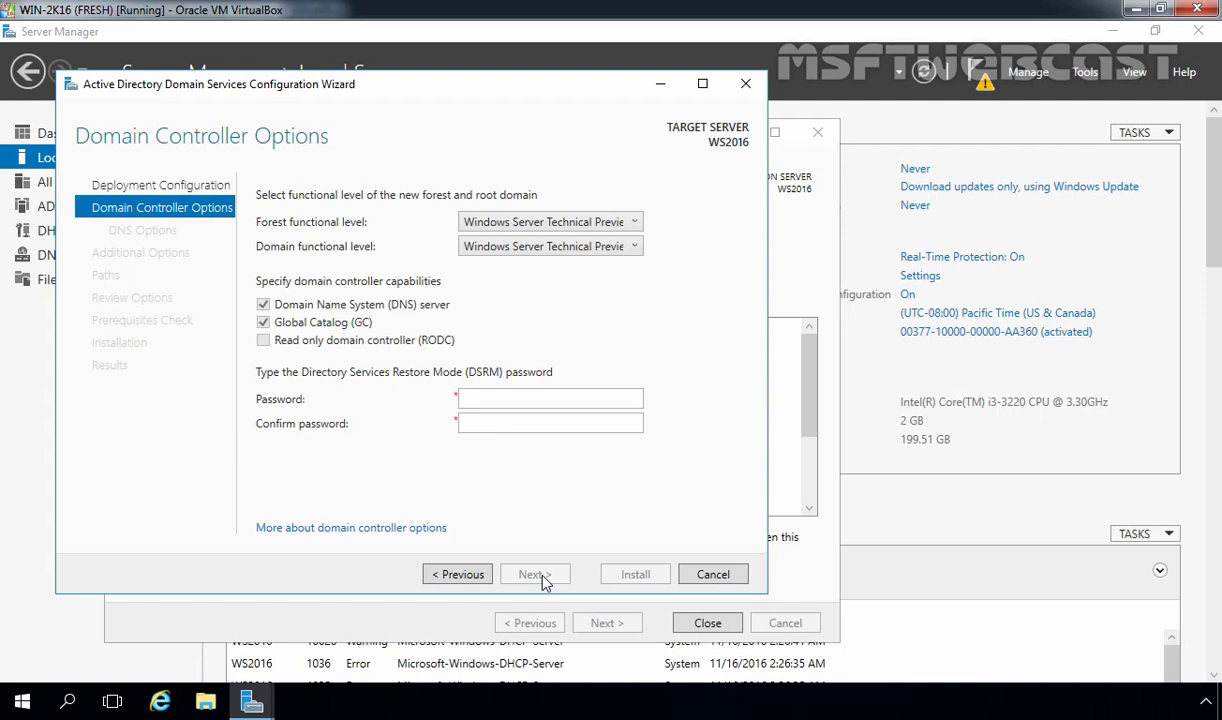
Enter and confirm the Directory Services Restore Mode password
click(509, 398)
text(P@ssw0rd)
key(Tab)
text(P@ssw0rd)
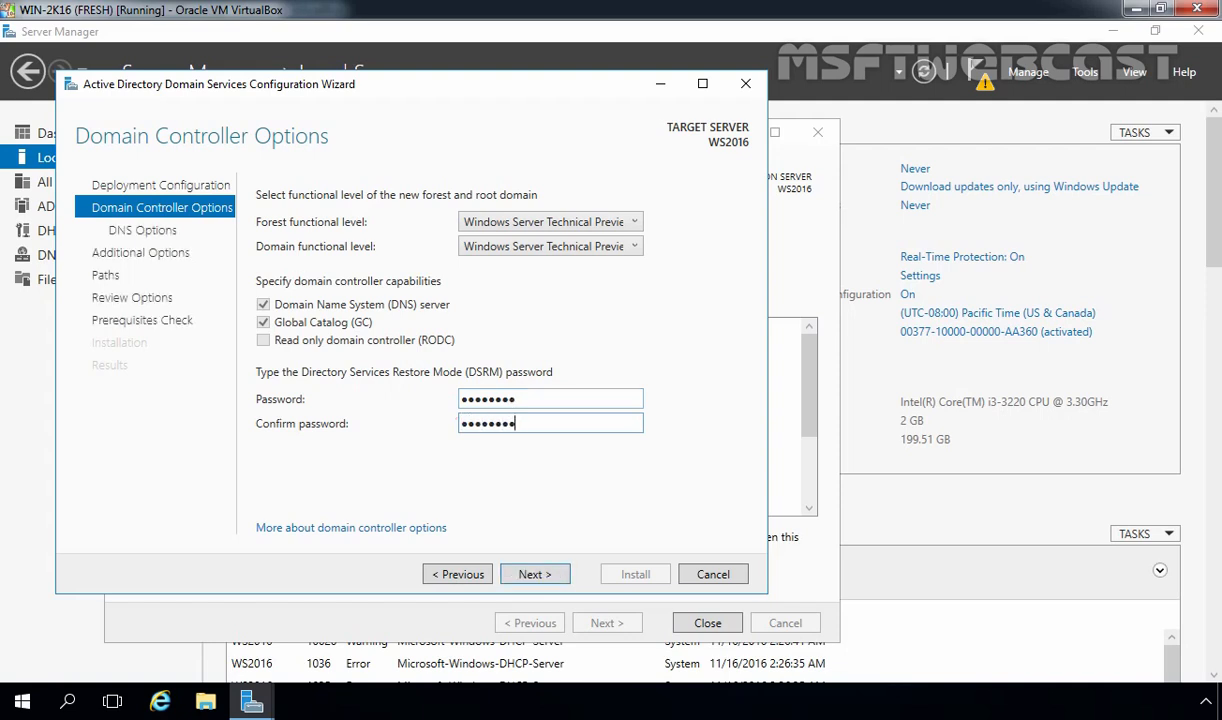
Continue without DNS delegation, keeping NetBIOS name MYLAB, to the Paths page
click(533, 576)
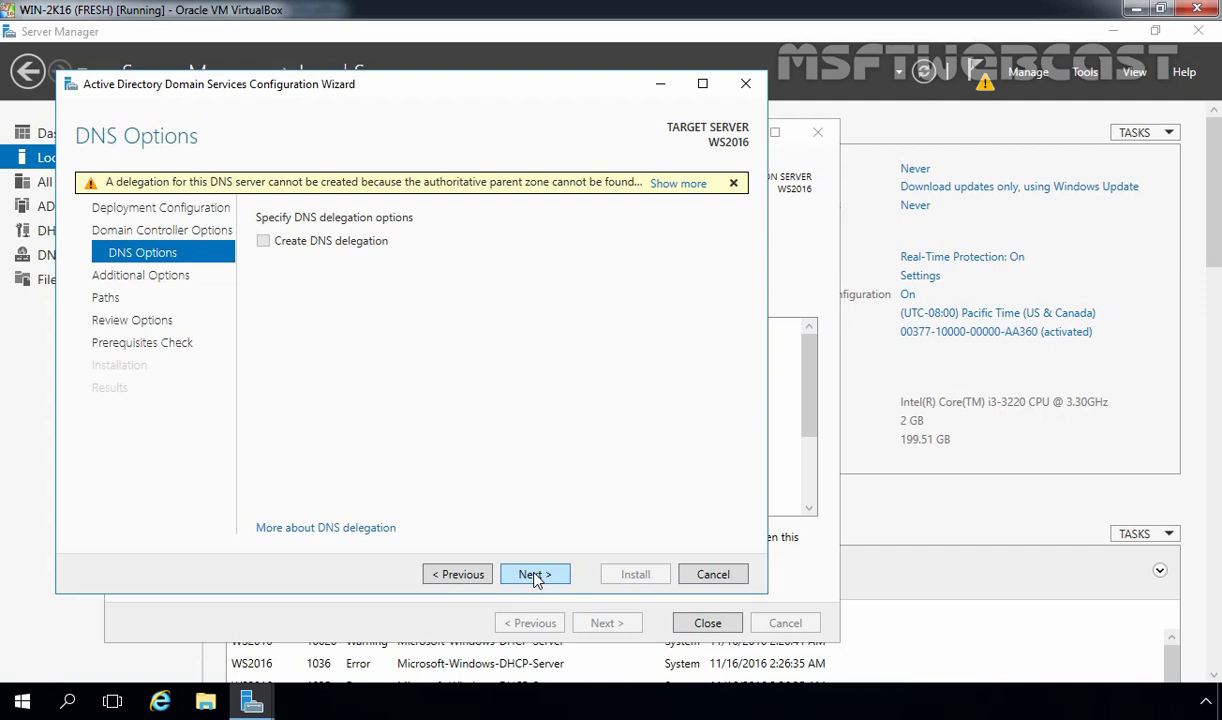
click(533, 575)
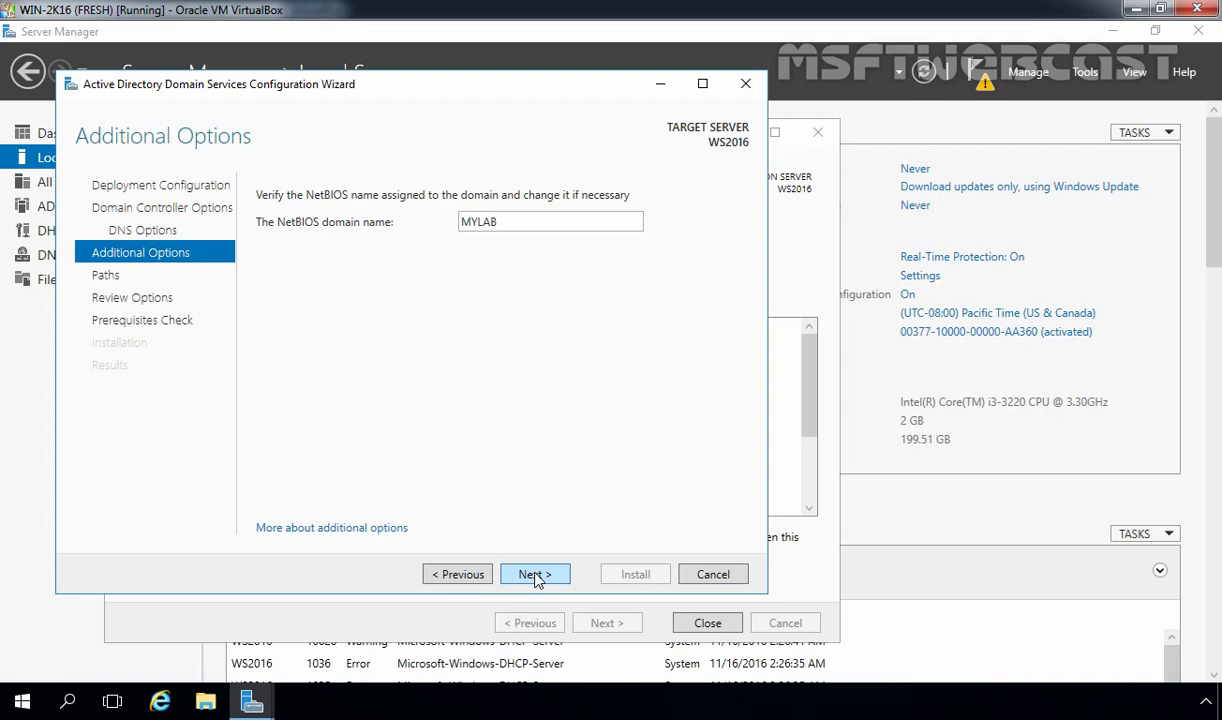
click(535, 575)
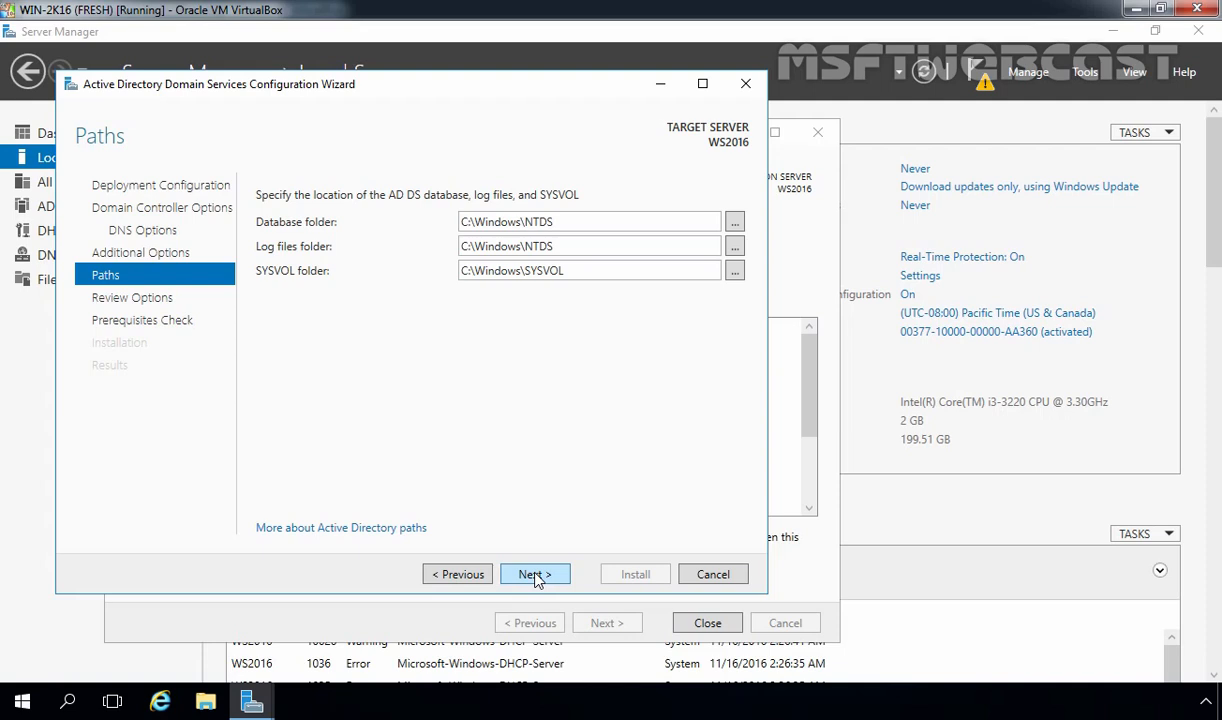
Keep the default NTDS and SYSVOL paths, pass the prerequisites check and install the domain controller
click(535, 575)
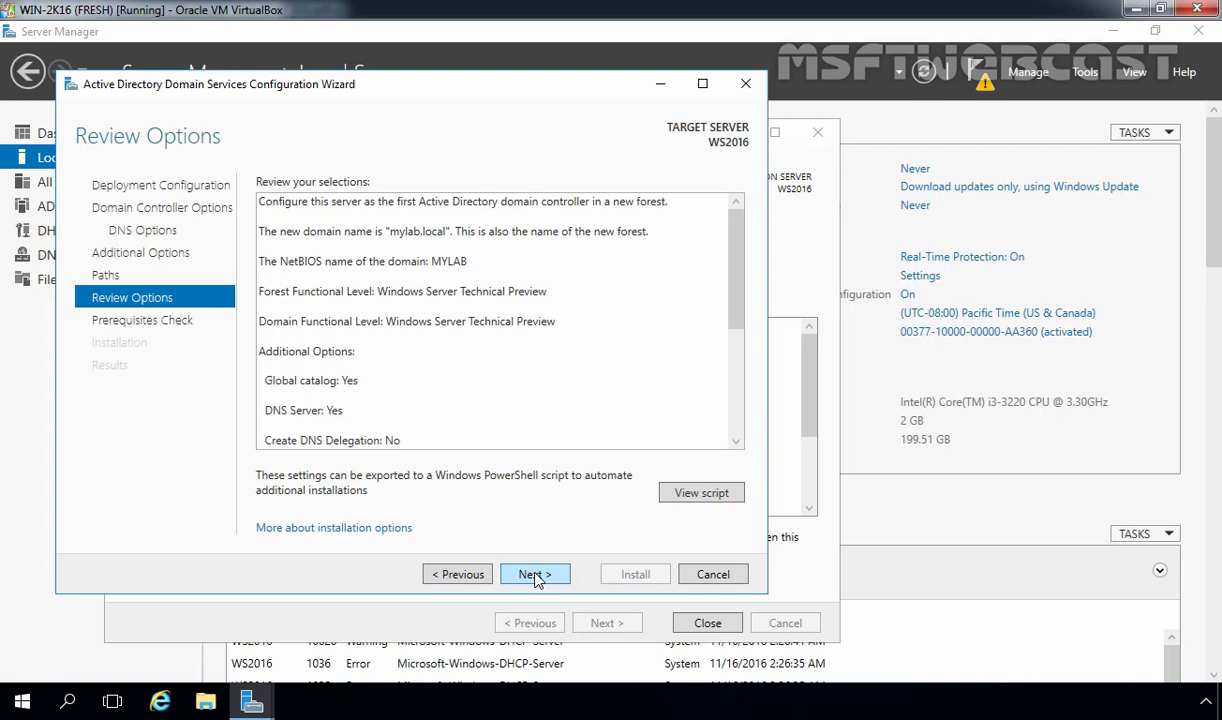
click(535, 576)
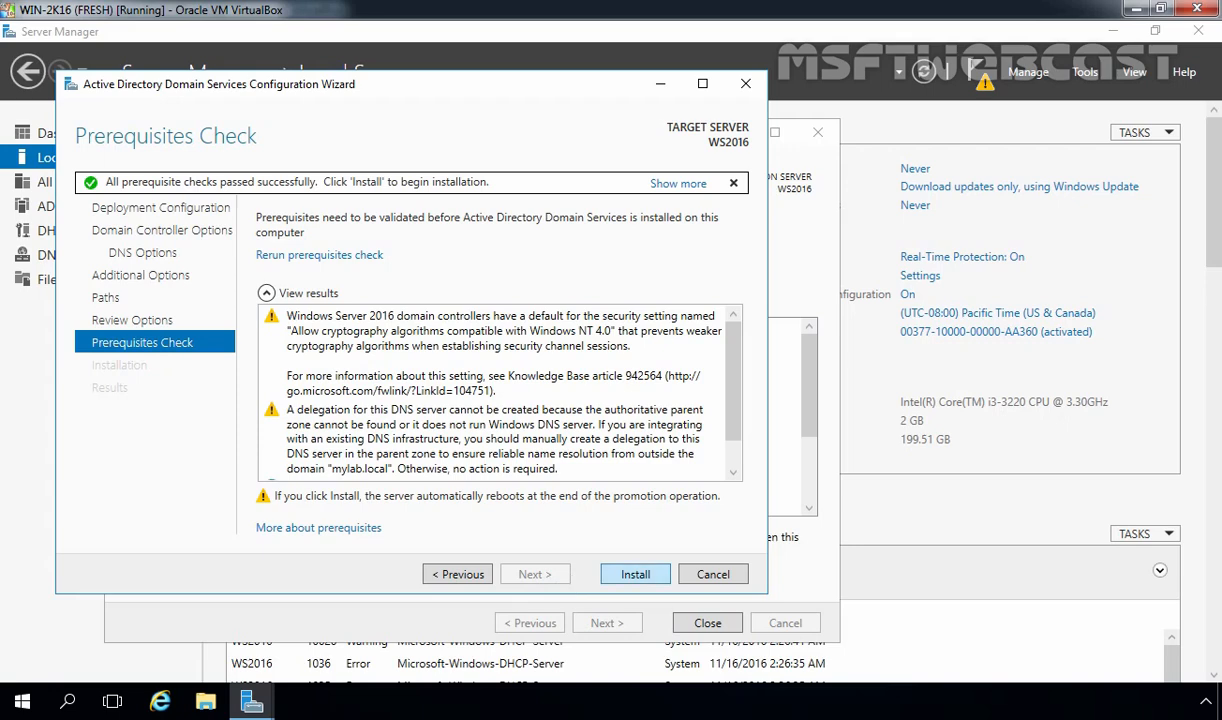
click(630, 577)
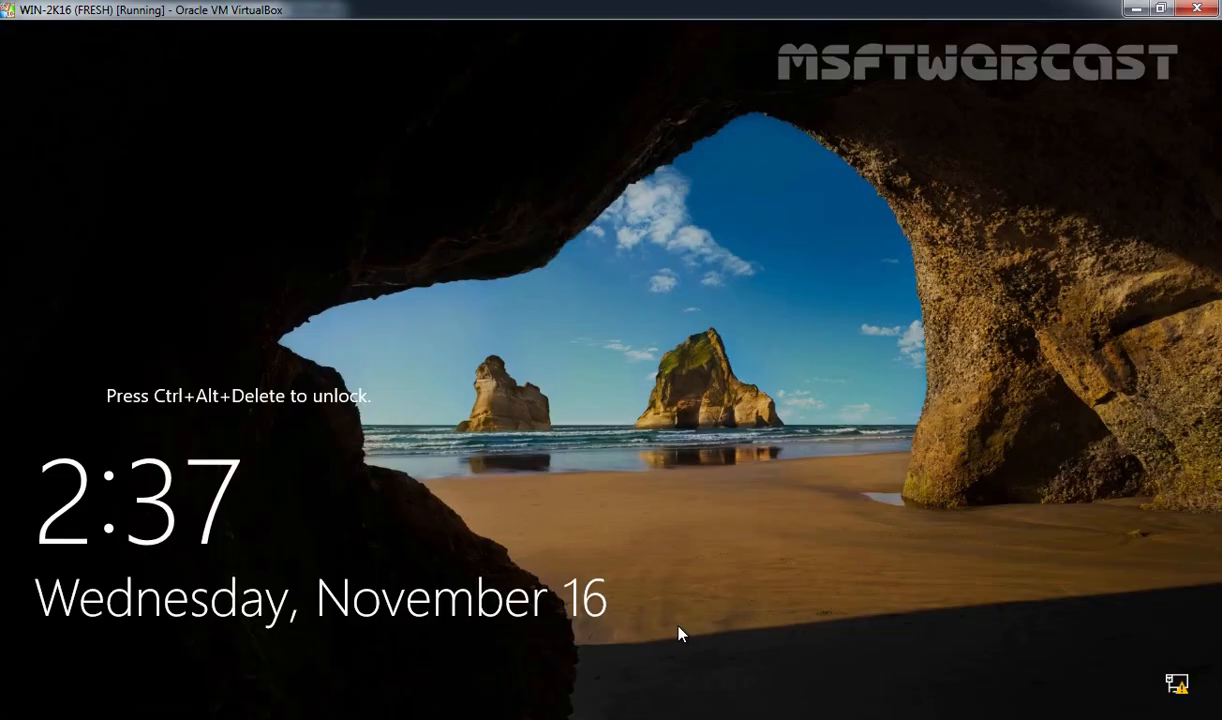
Sign in to WS2016 as the MYLAB domain administrator with the admin password
key(ctrl+alt+Delete)
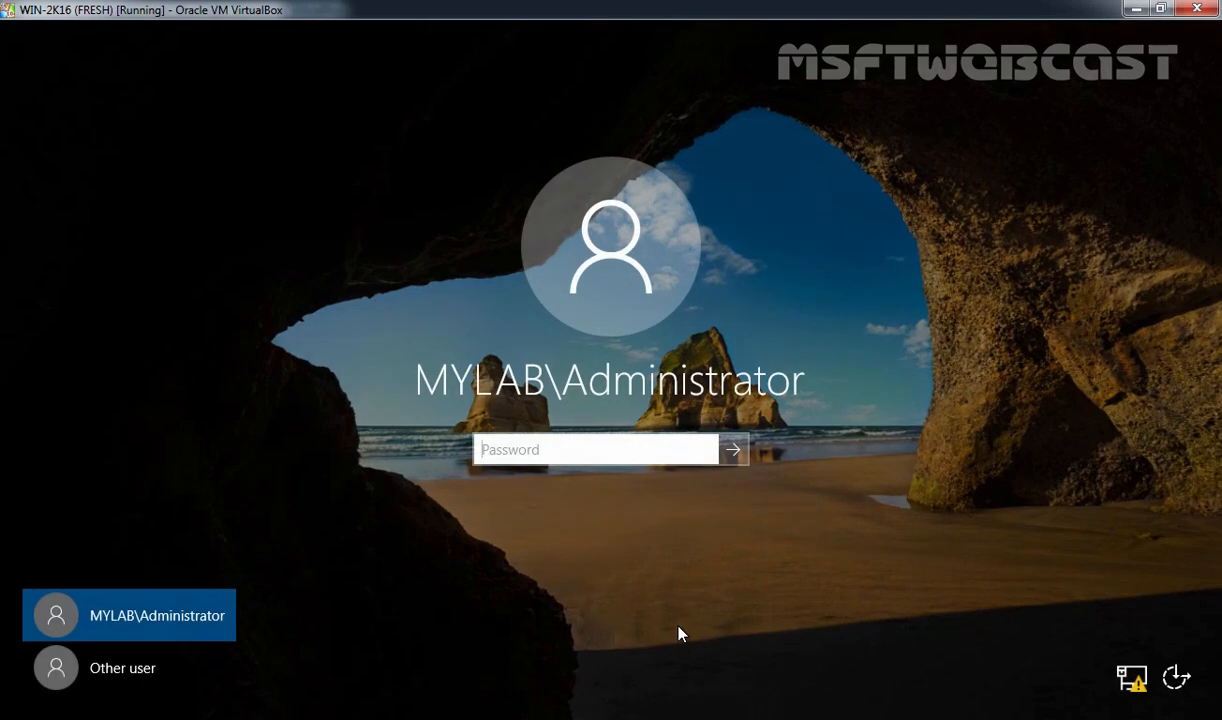
text(********)
key(Return)
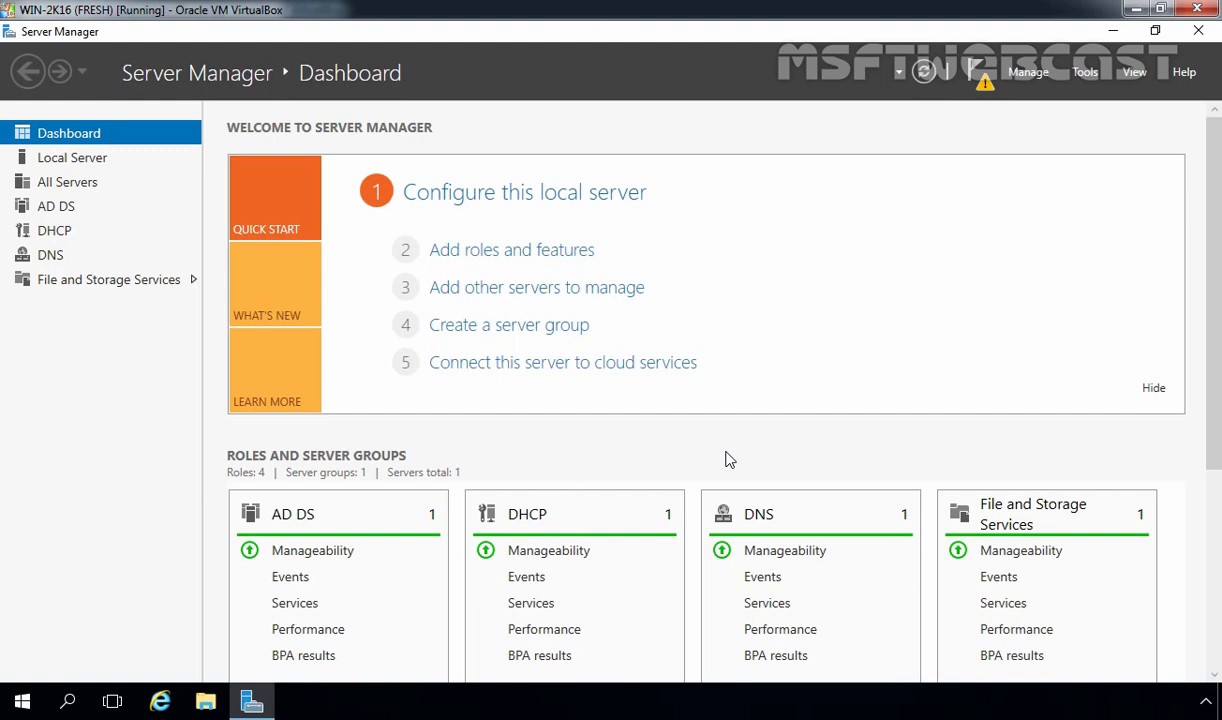
In Active Directory Users and Computers, confirm WS2016 under mylab.local's Domain Controllers
click(1085, 72)
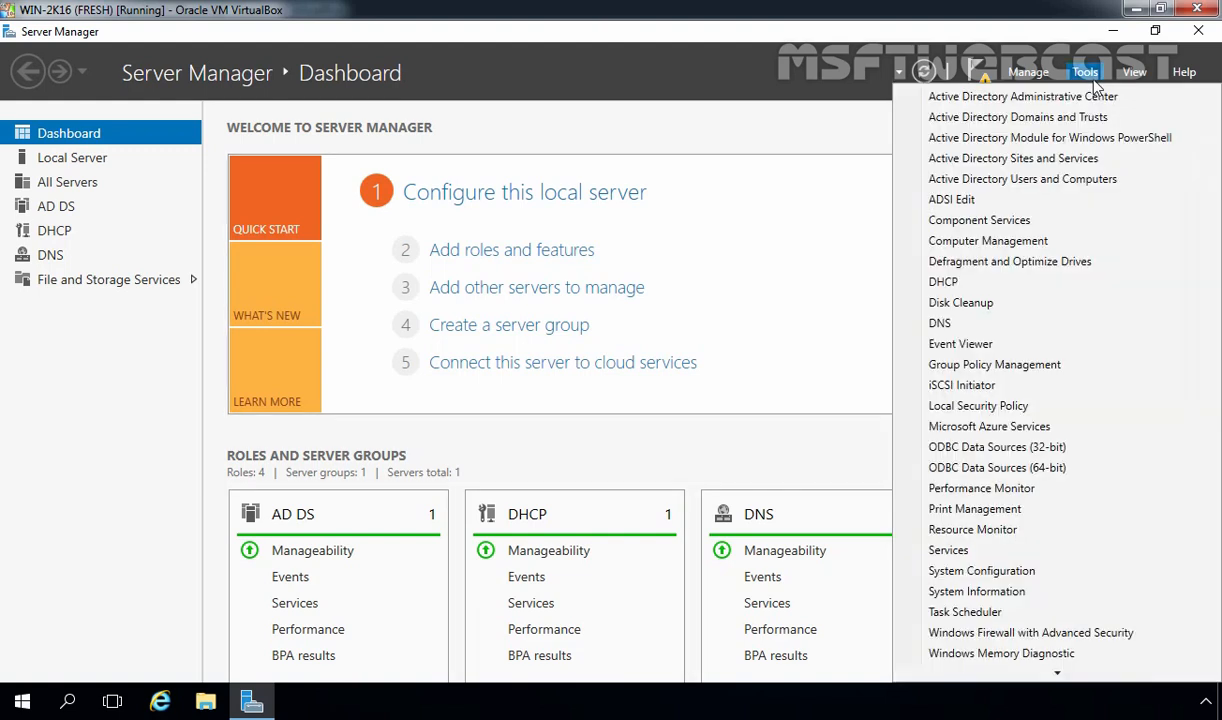
click(1040, 185)
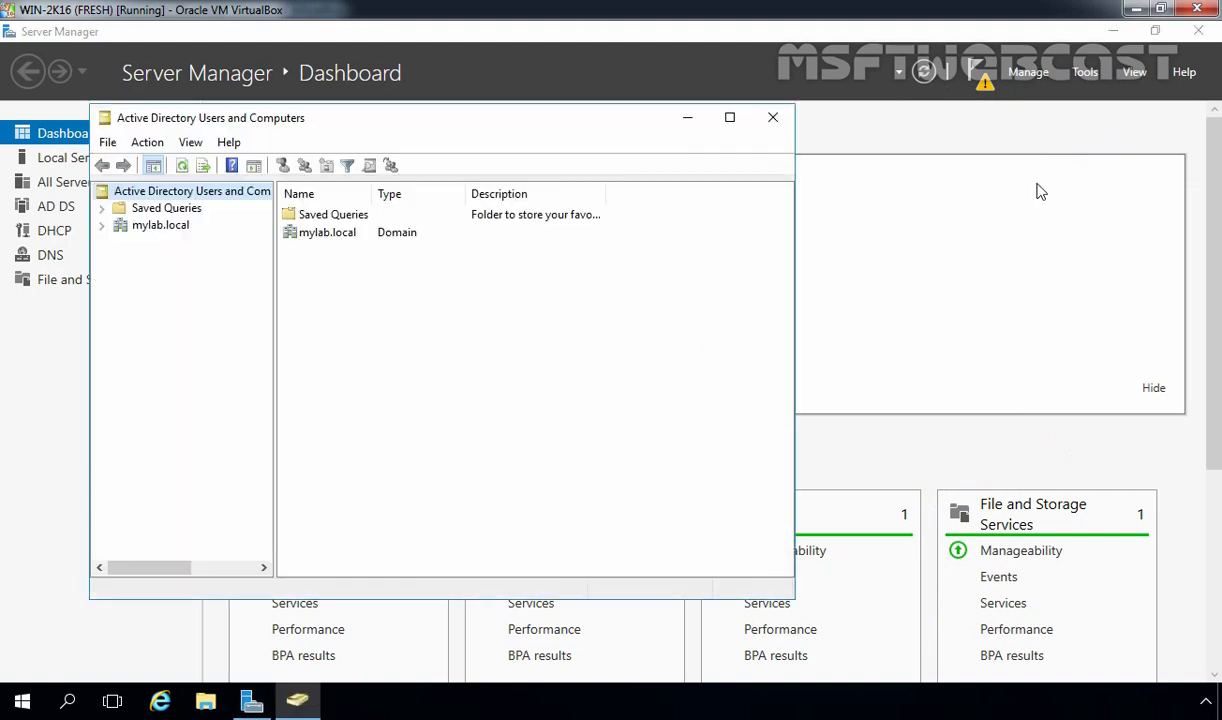
click(160, 224)
double_click(160, 224)
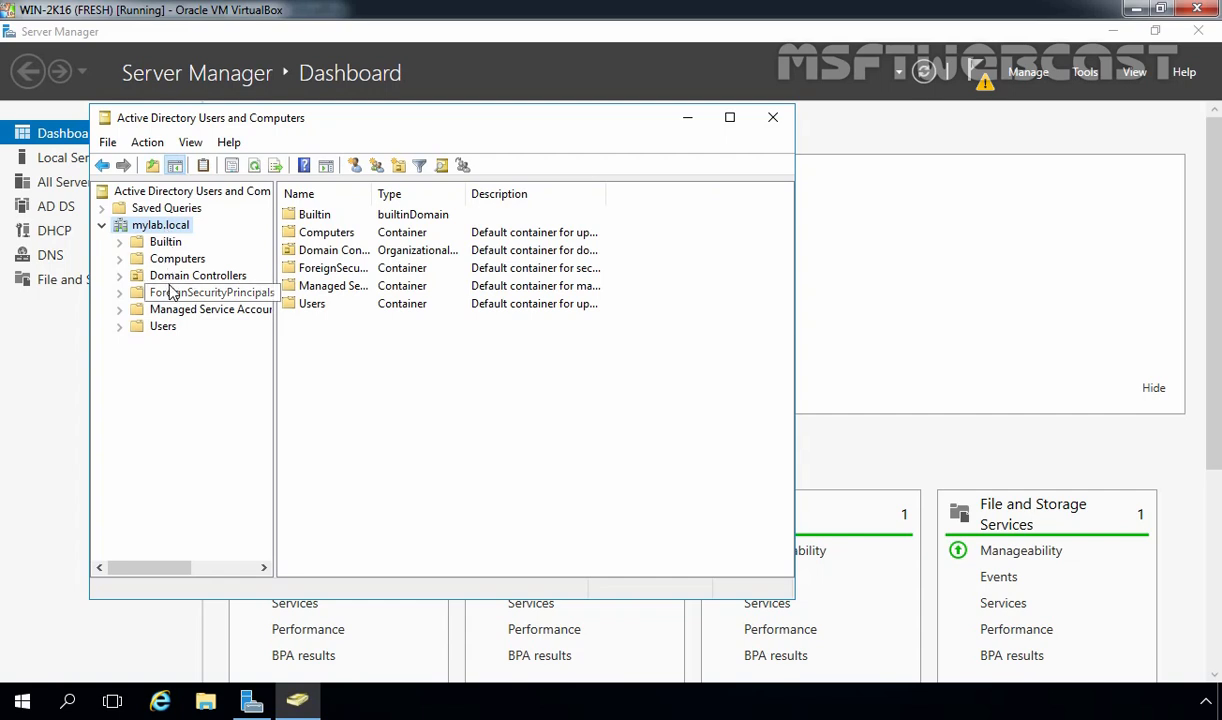
click(172, 282)
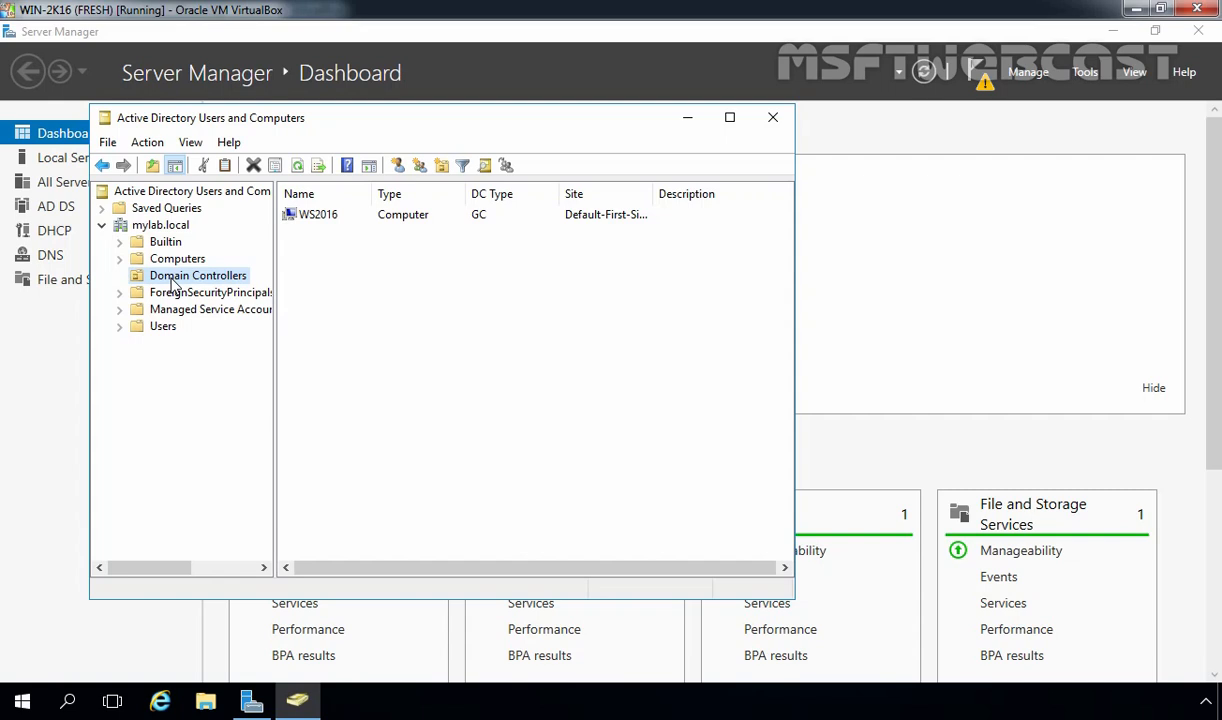
Minimise that console and launch DNS Manager from Tools
click(687, 118)
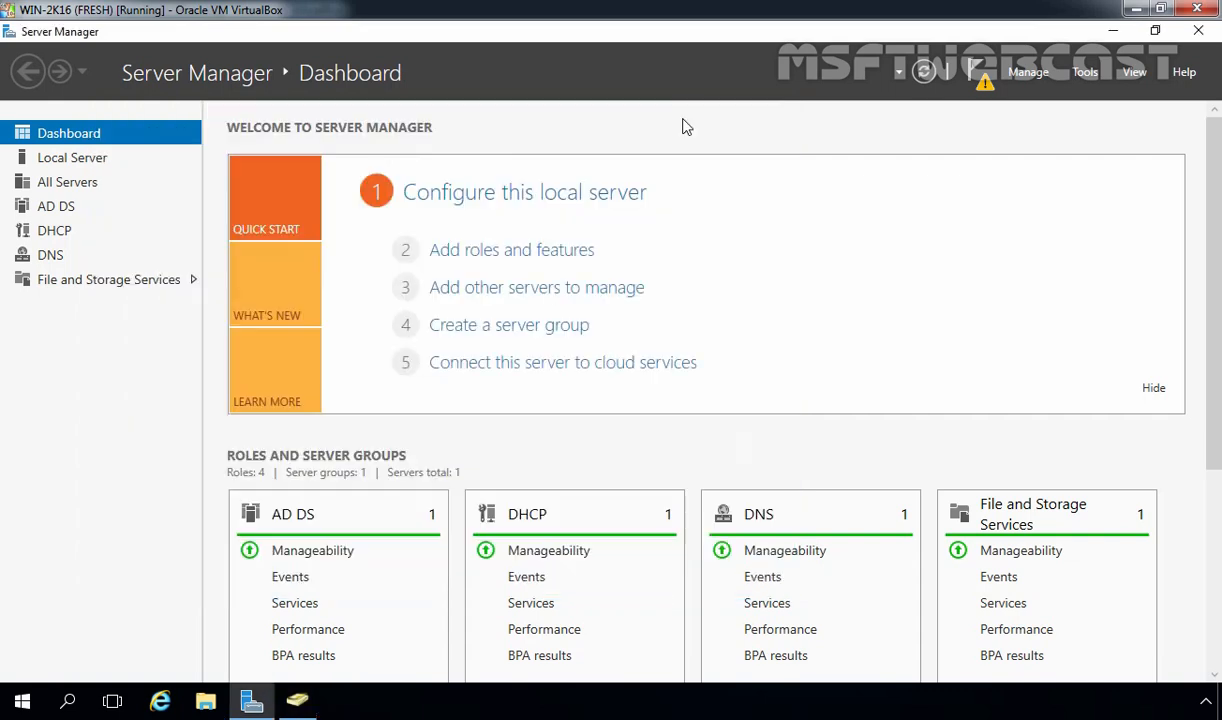
click(1086, 72)
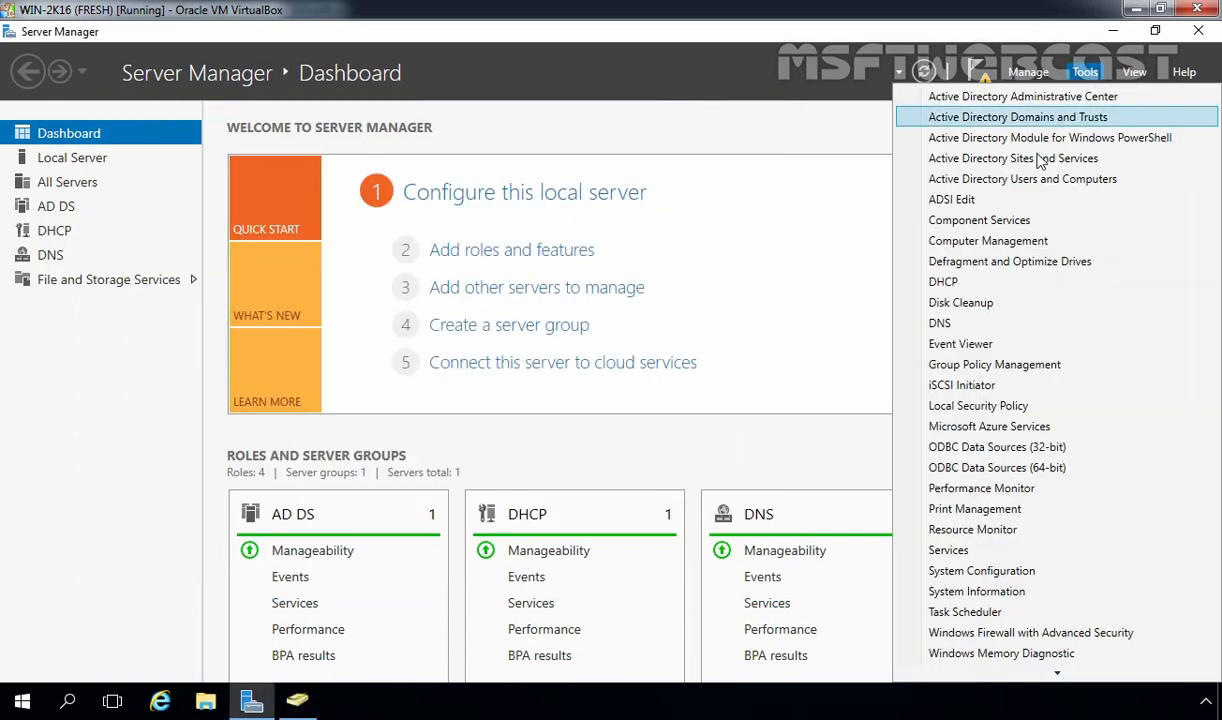
click(942, 323)
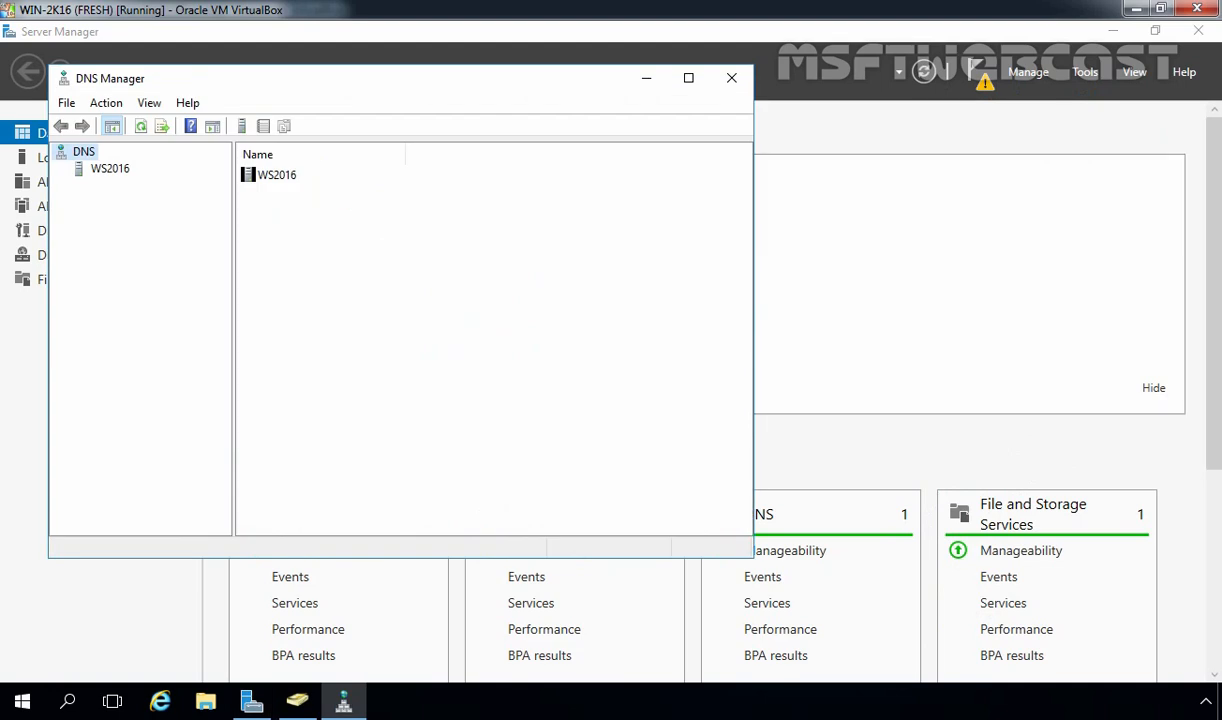
Expand WS2016's zones to view _msdcs.mylab.local and mylab.local, then check Reverse Lookup Zones
click(105, 171)
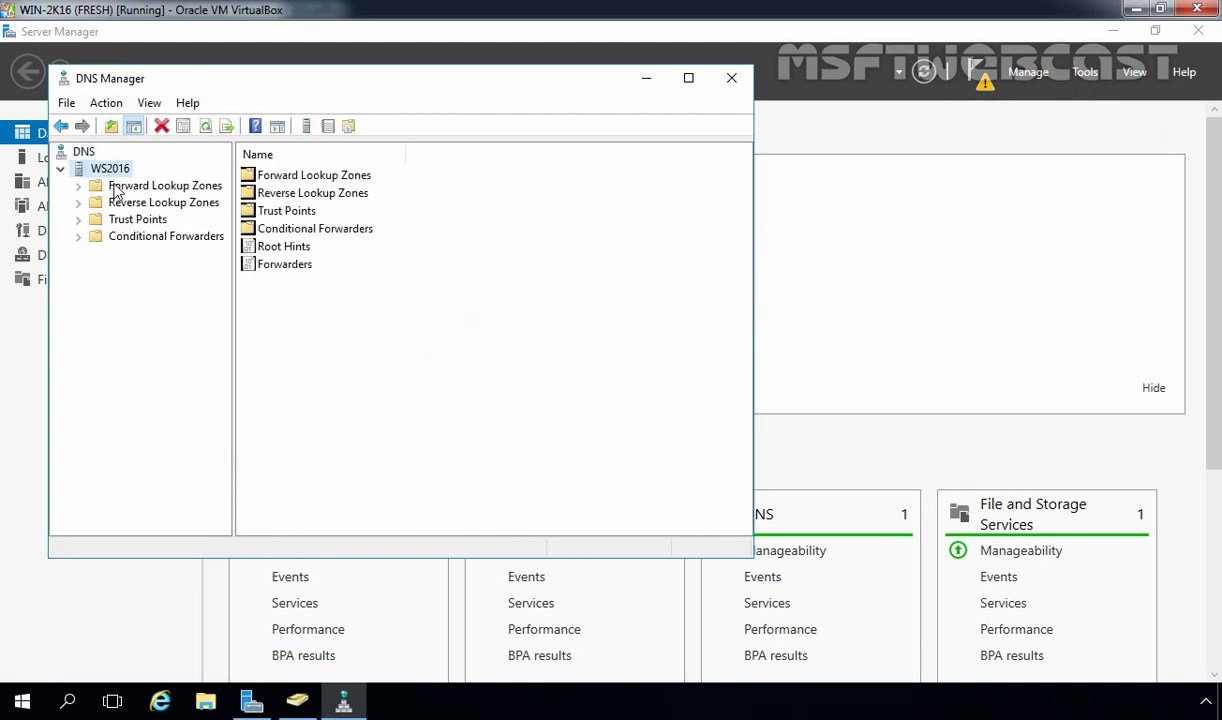
click(115, 188)
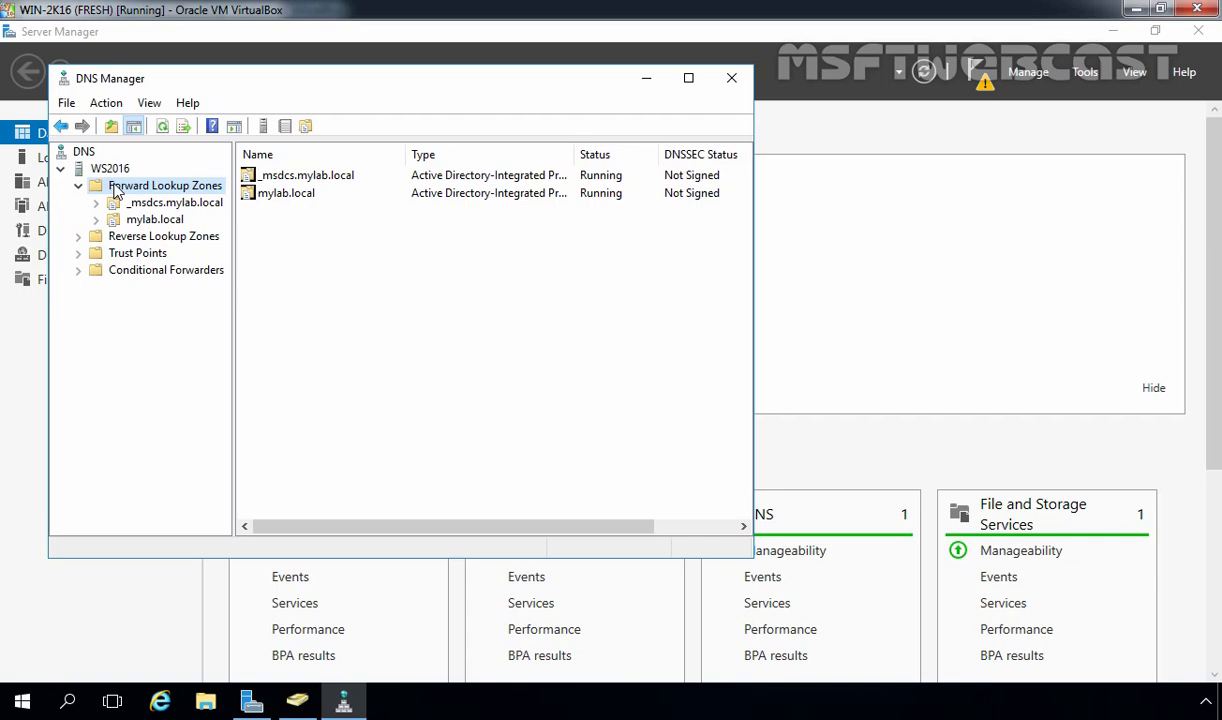
click(143, 240)
Start a new primary AD-stored IPv4 reverse zone replicated to all domain DNS servers
right_click(143, 242)
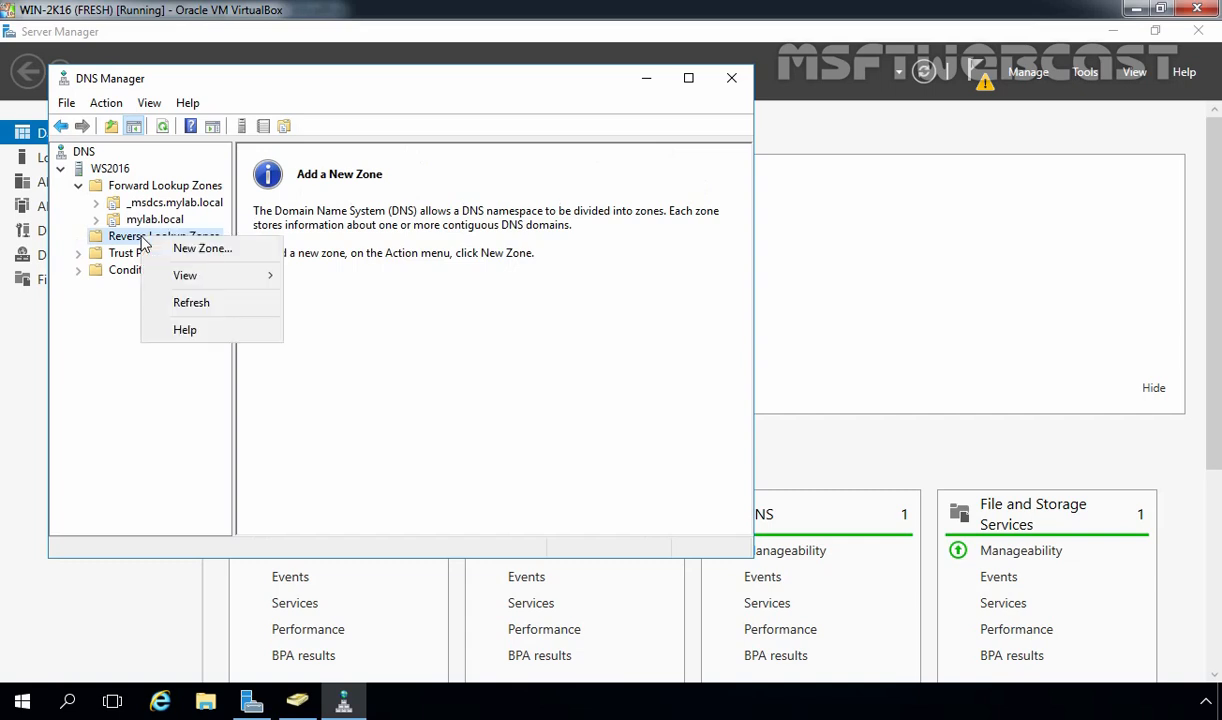
click(165, 250)
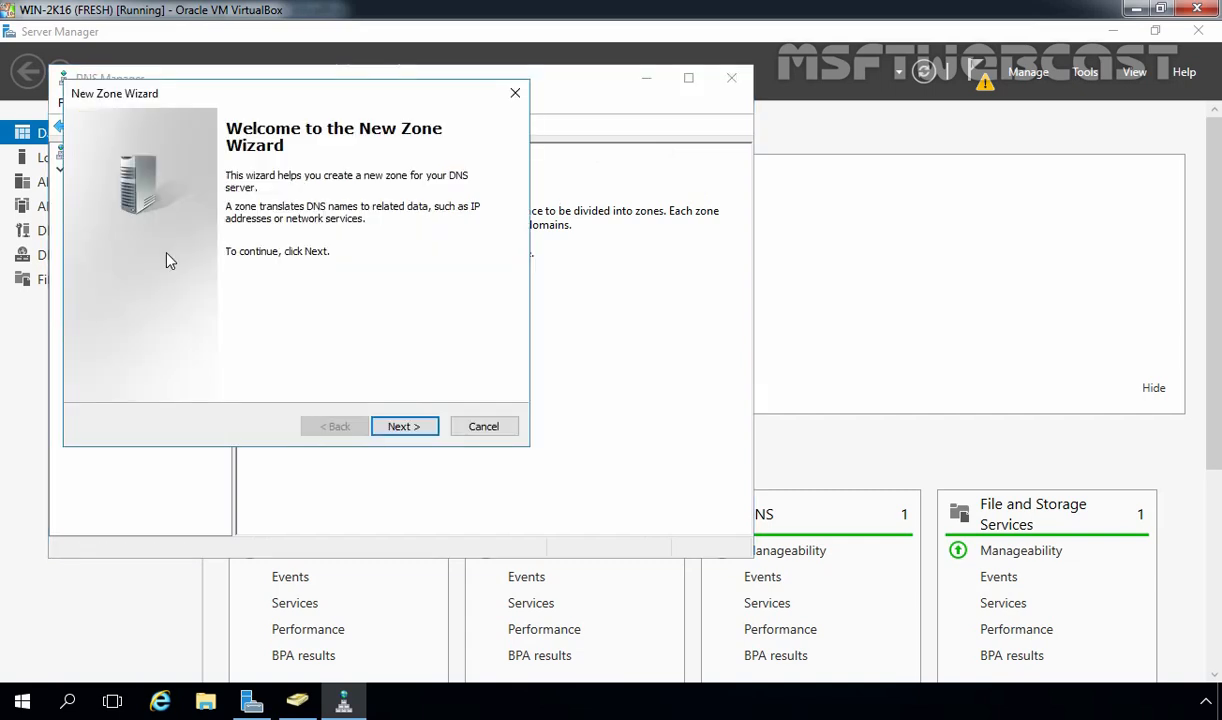
click(405, 428)
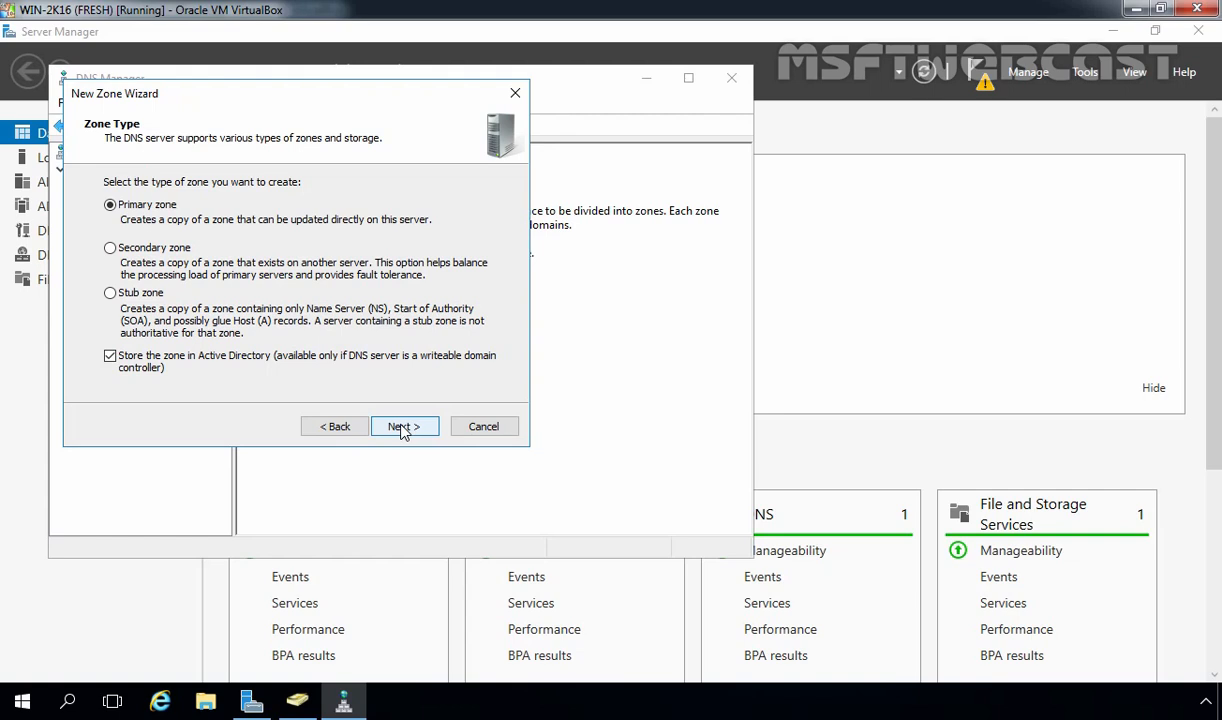
click(400, 428)
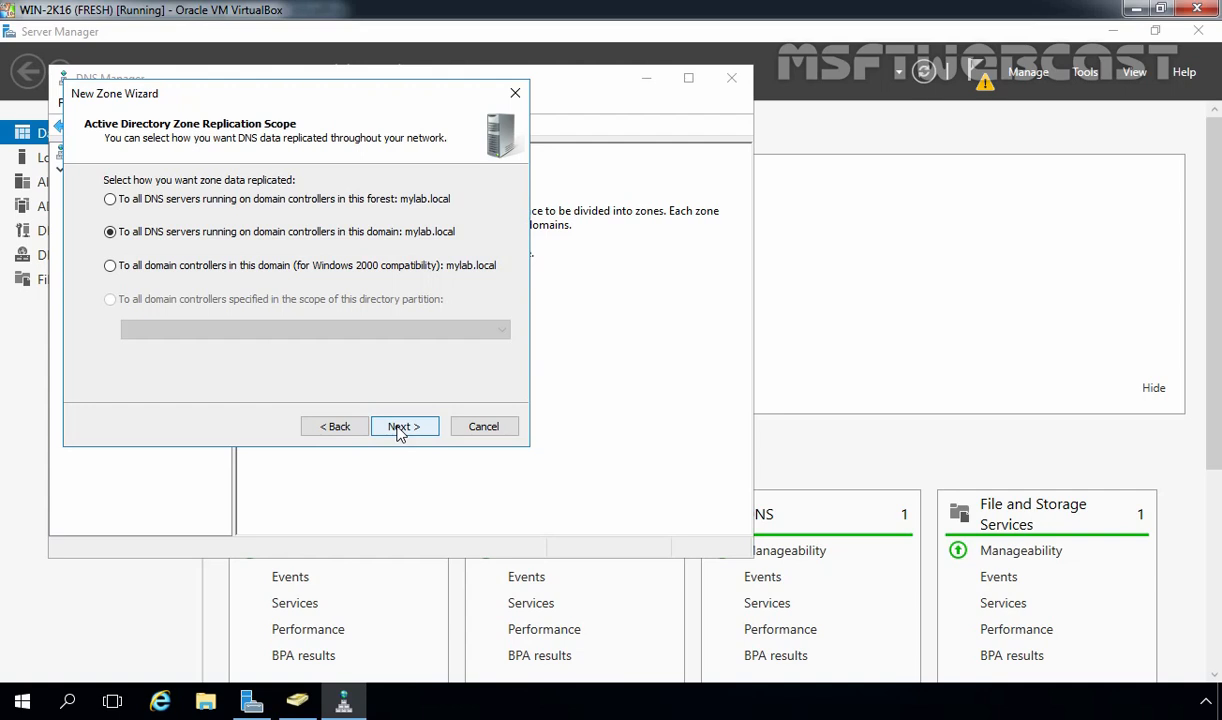
click(399, 430)
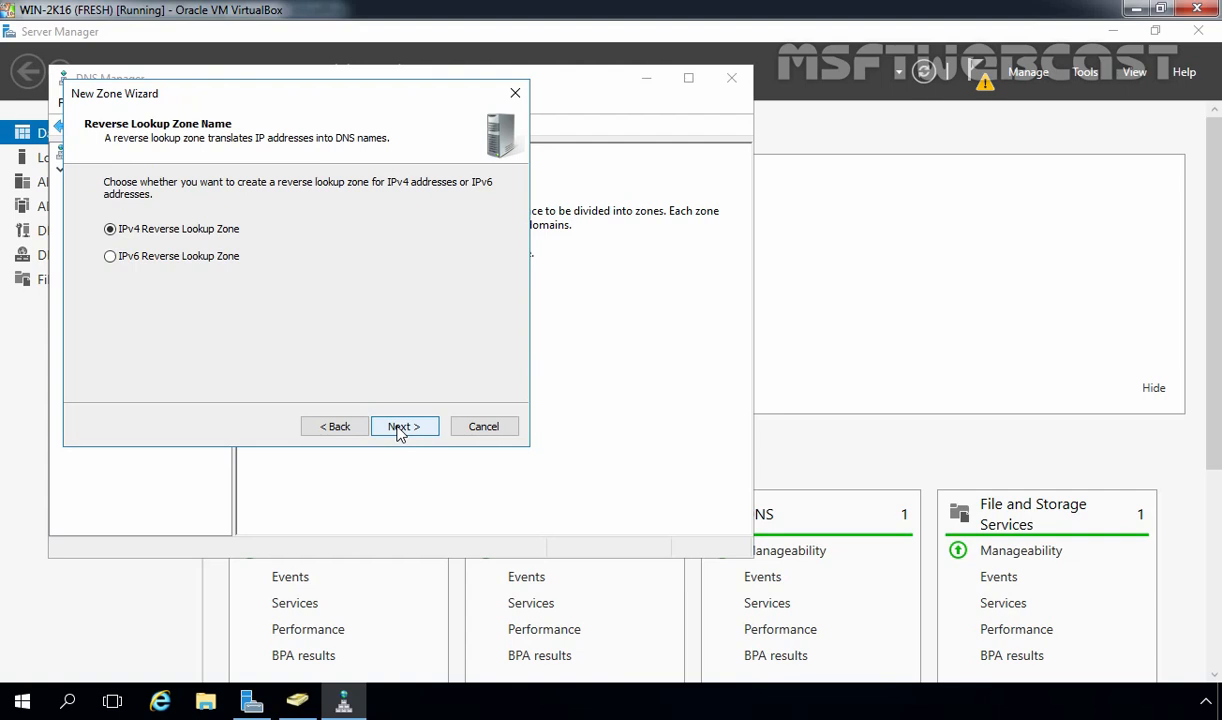
click(399, 427)
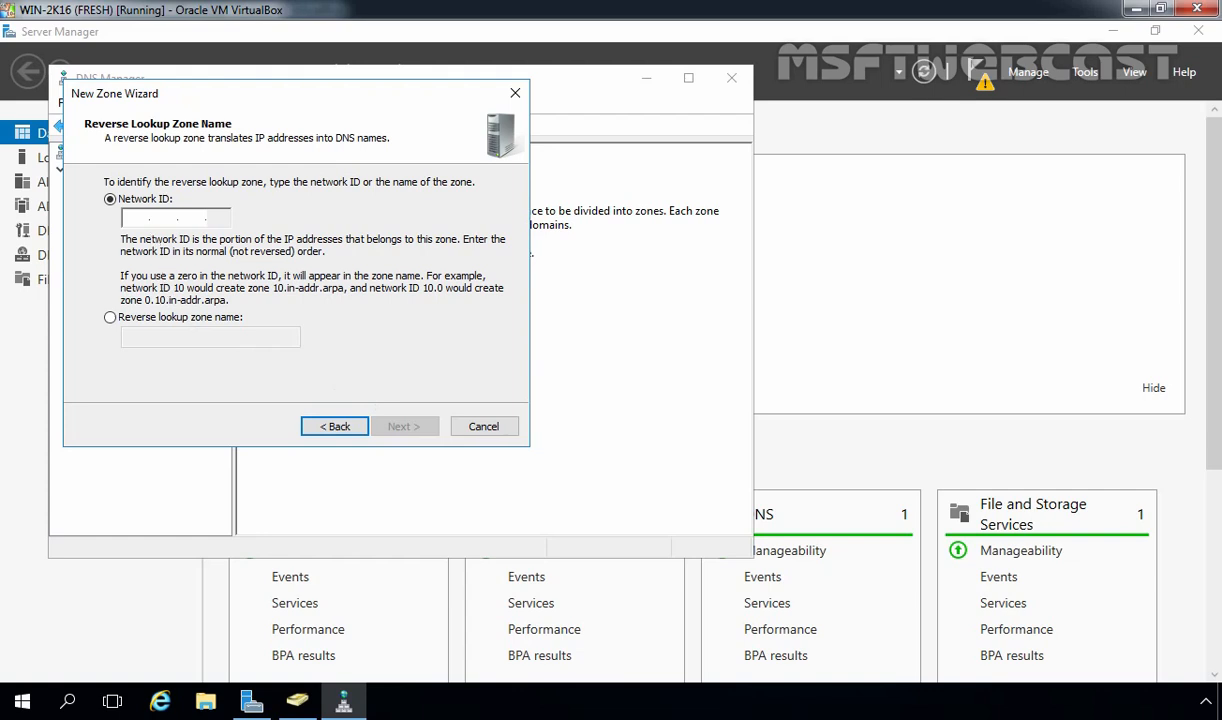
Enter network ID 192.168.49, keep secure-only dynamic updates and finish creating the zone
click(133, 217)
text(192.168.4)
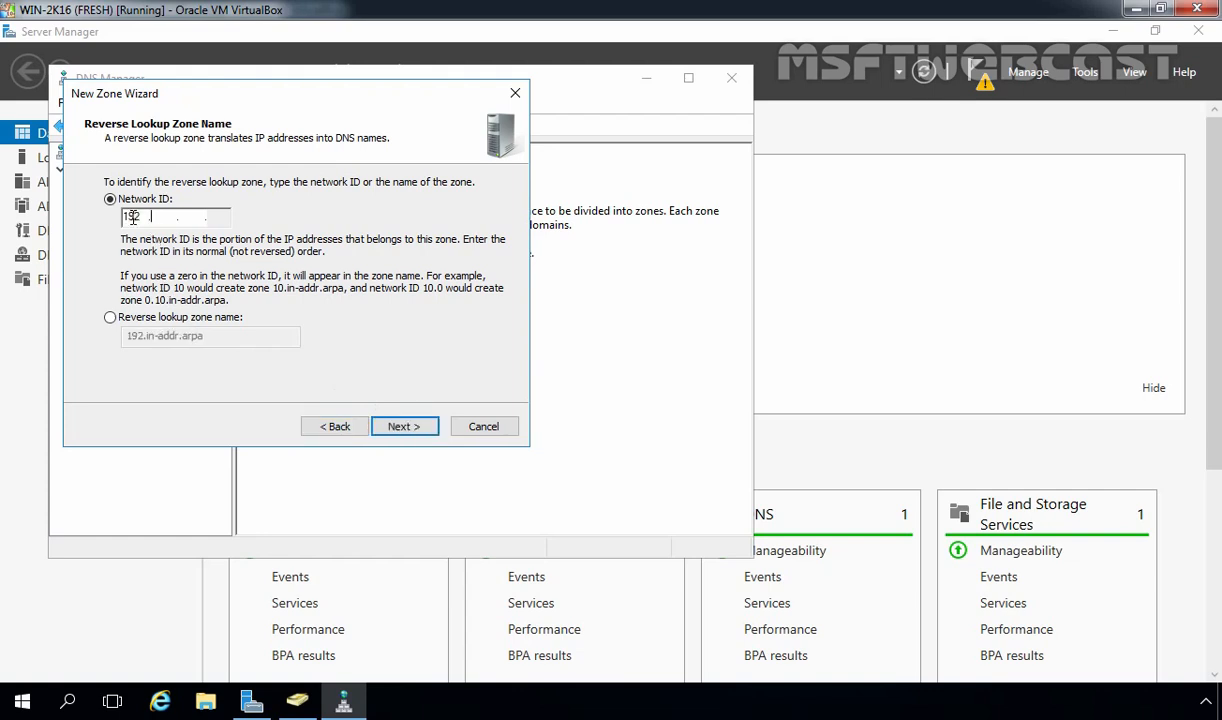
text(9)
click(400, 430)
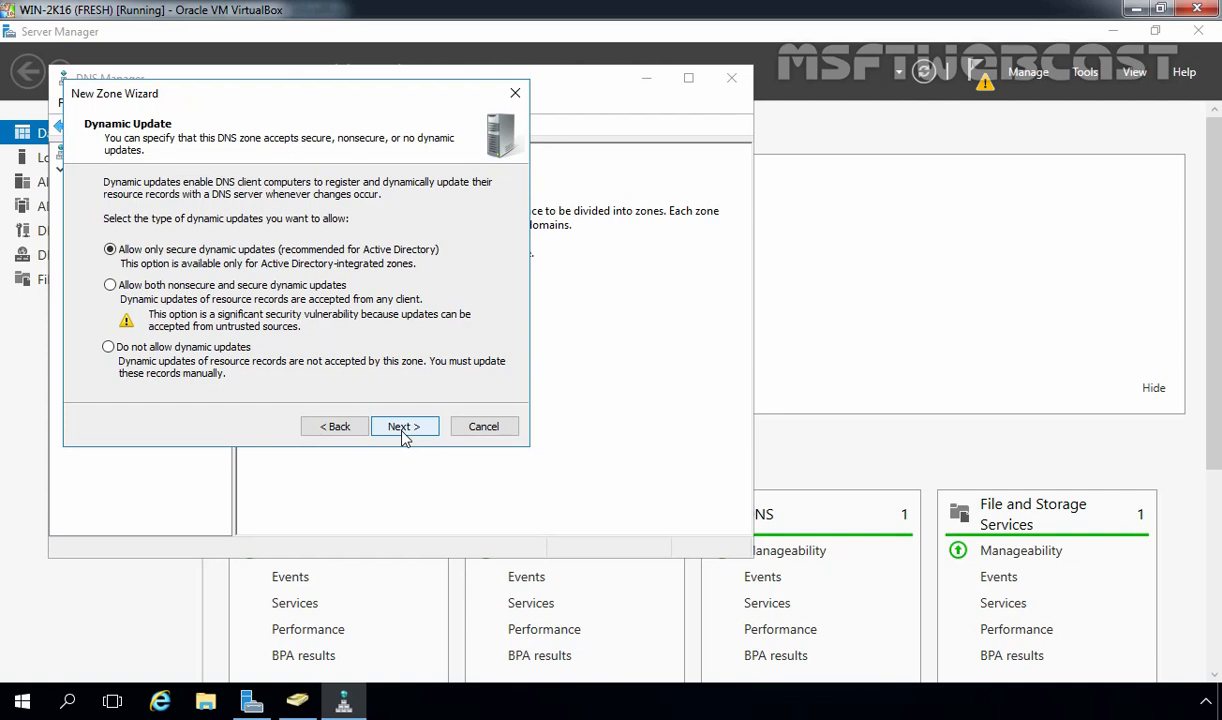
click(404, 427)
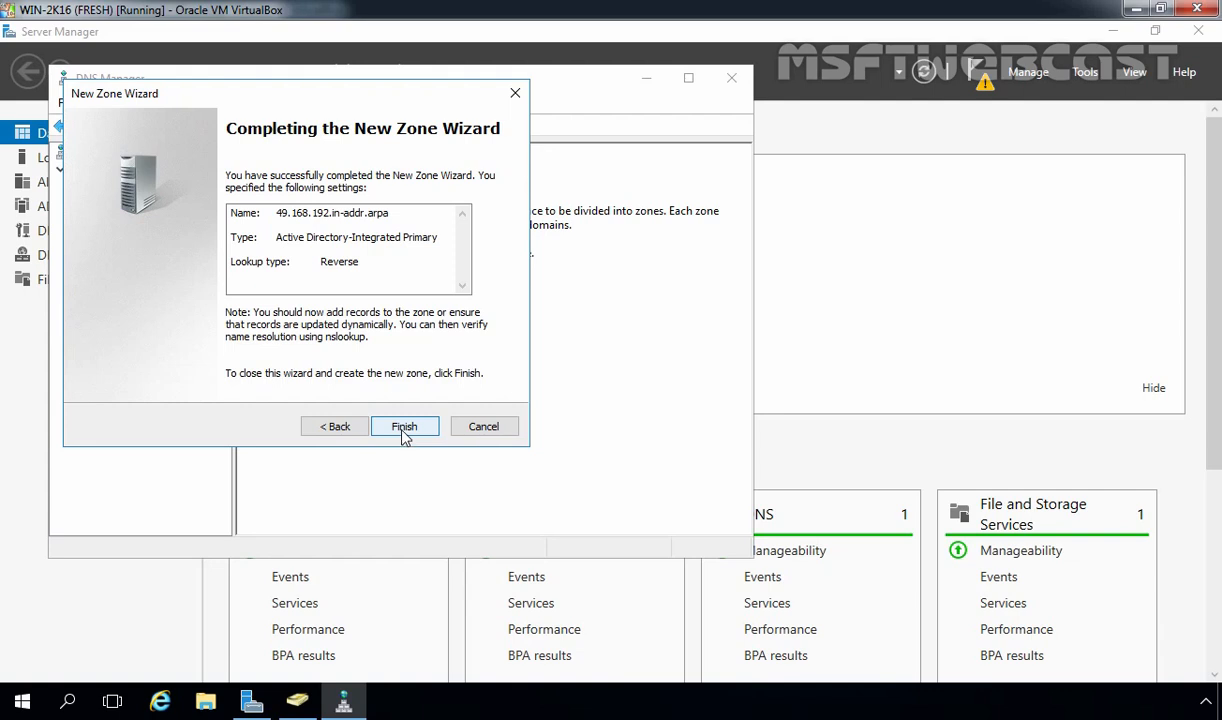
click(404, 436)
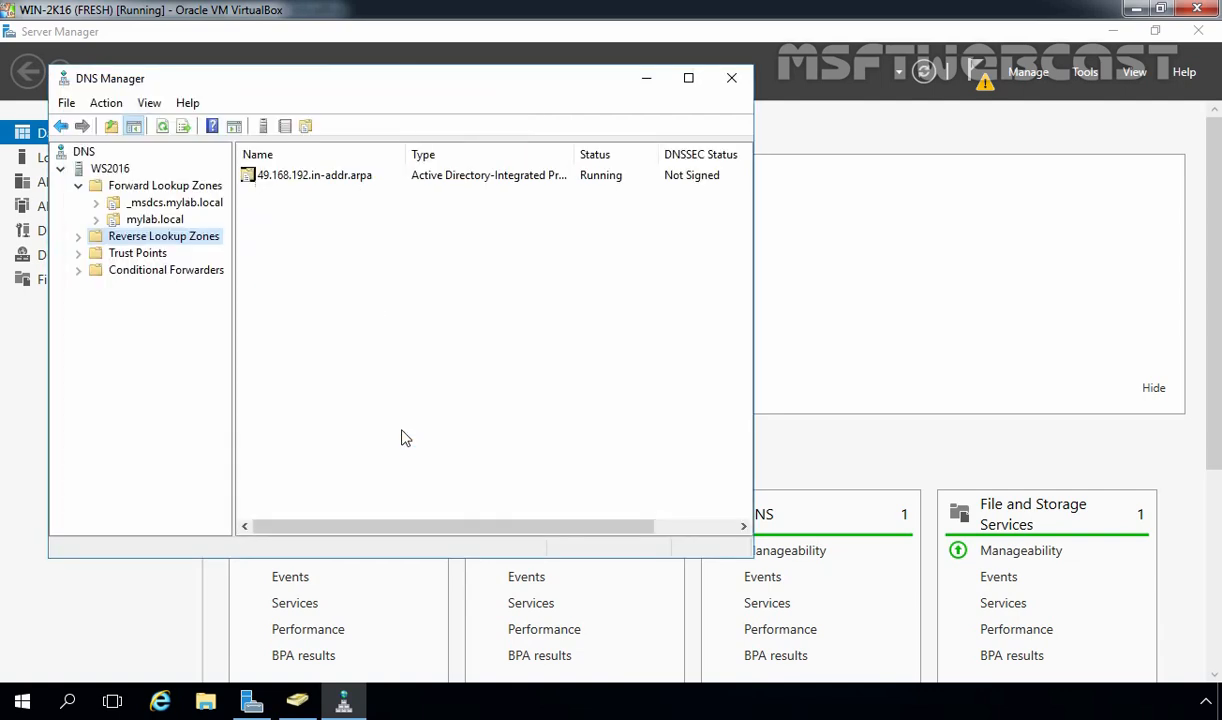
Expand Reverse Lookup Zones and view the 49.168.192.in-addr.arpa zone's SOA and NS records
double_click(154, 237)
click(157, 254)
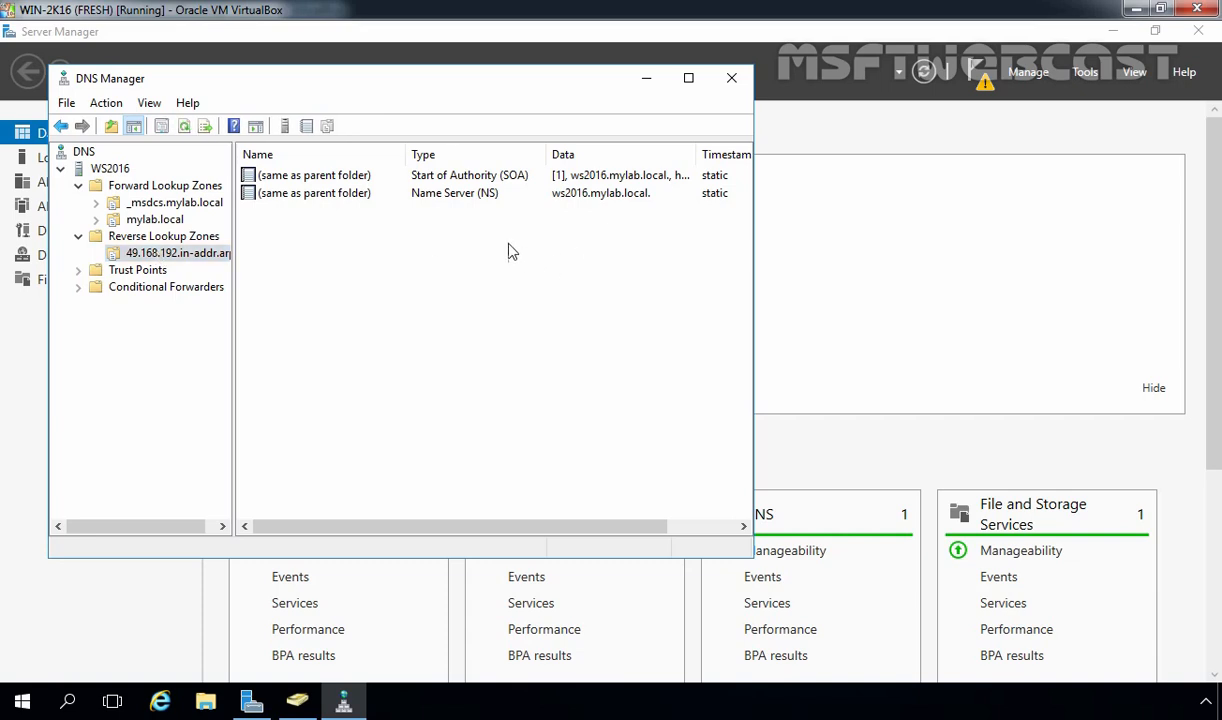
drag(555, 240, 445, 183)
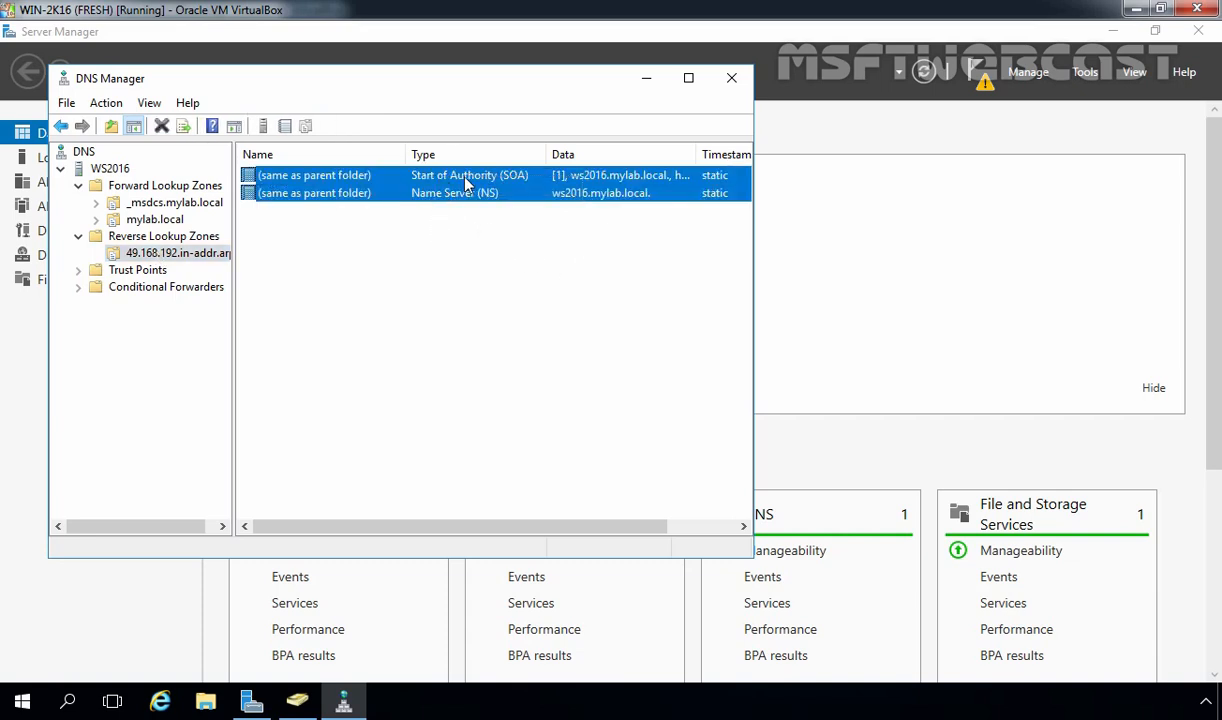
click(437, 255)
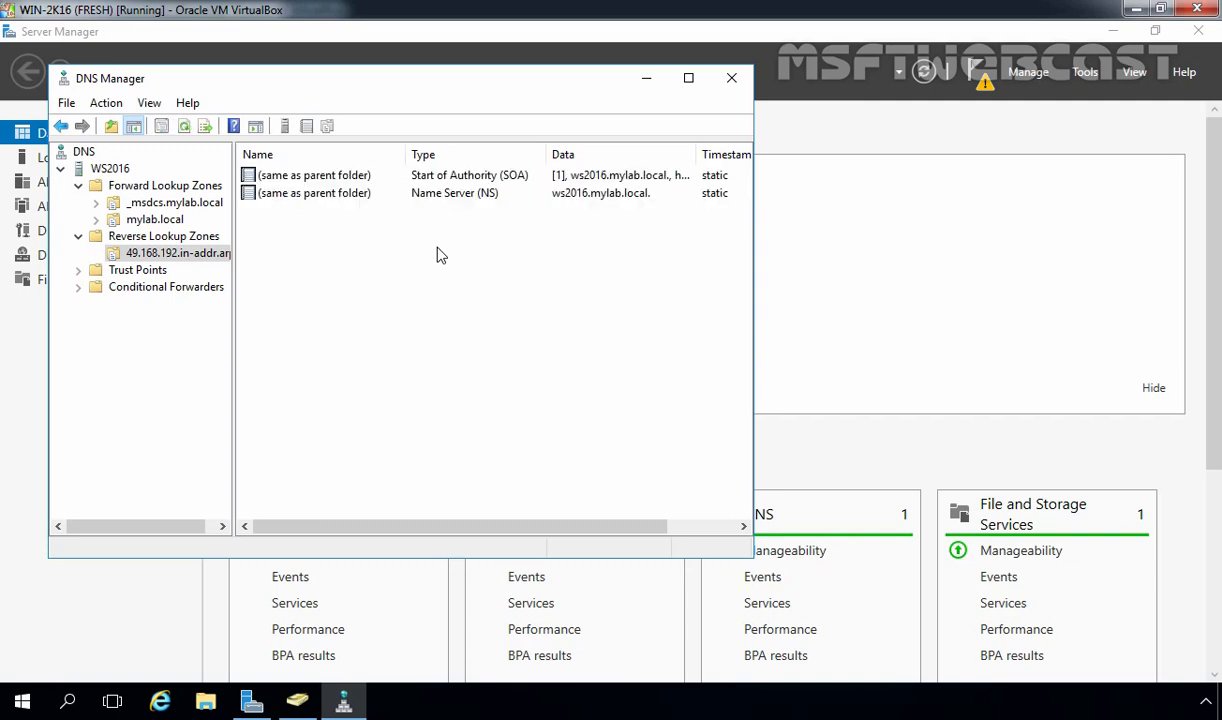
Add a PTR record mapping 192.168.49.5 to ws2016.mylab.local, browsing to the mylab.local host record
right_click(437, 255)
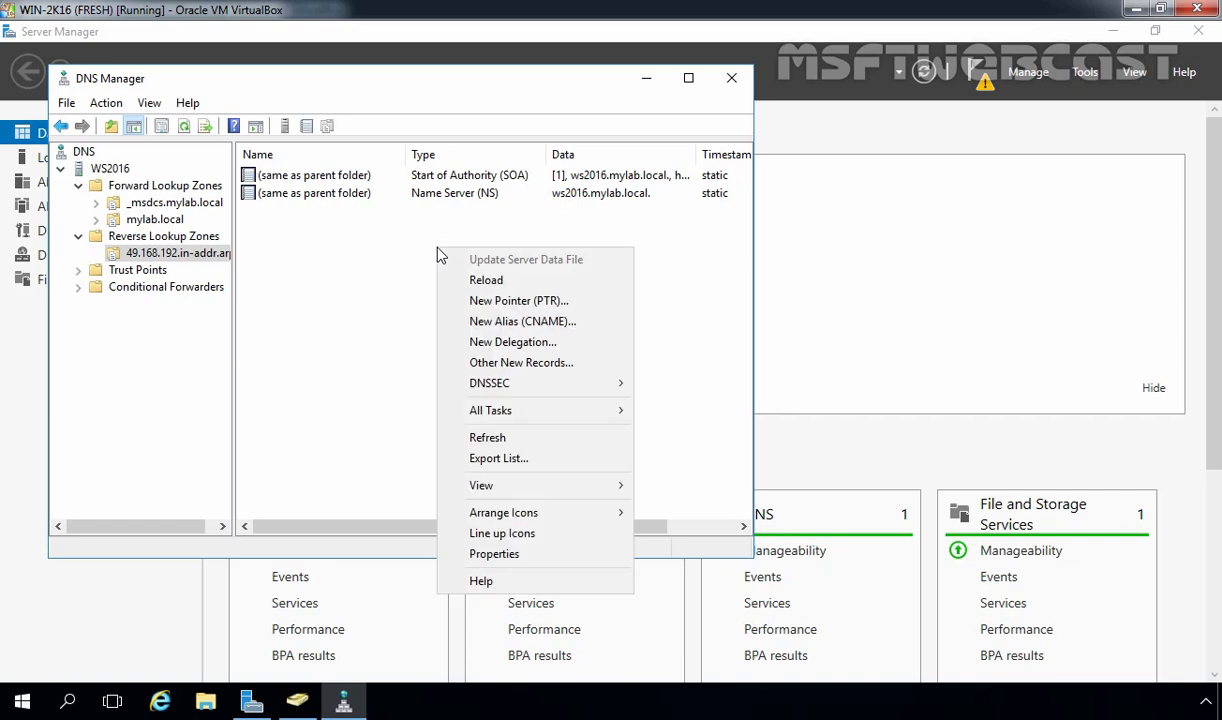
click(469, 306)
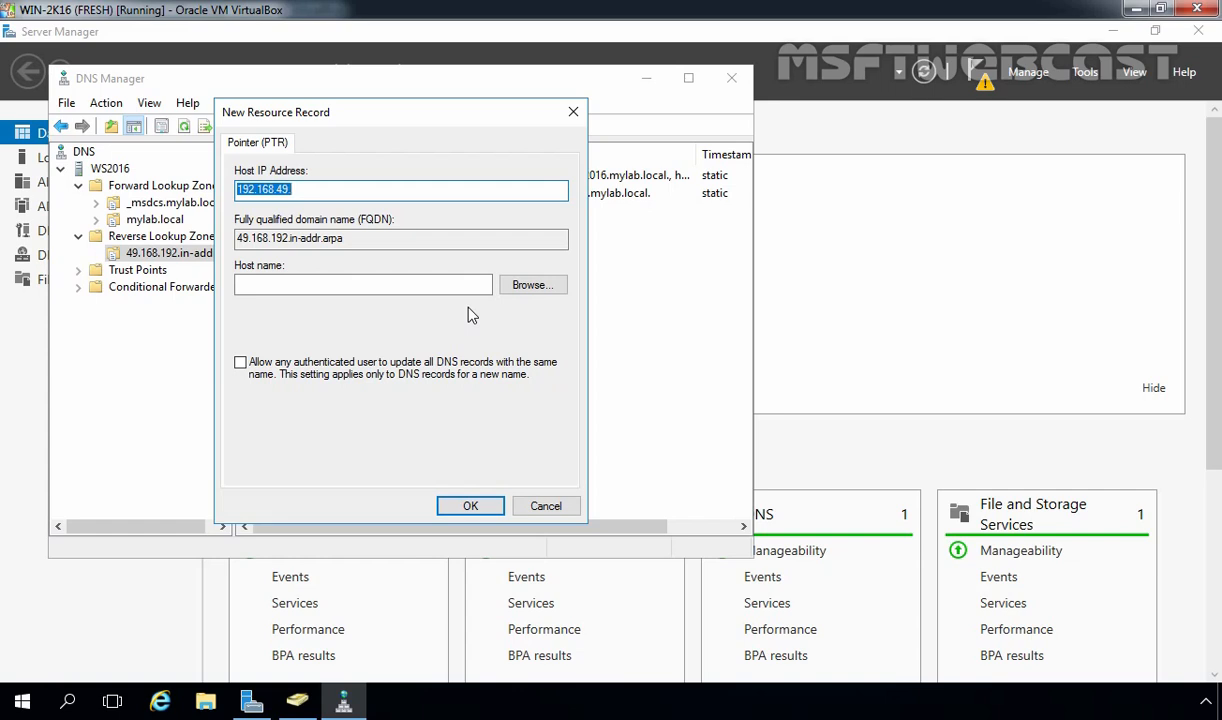
click(532, 285)
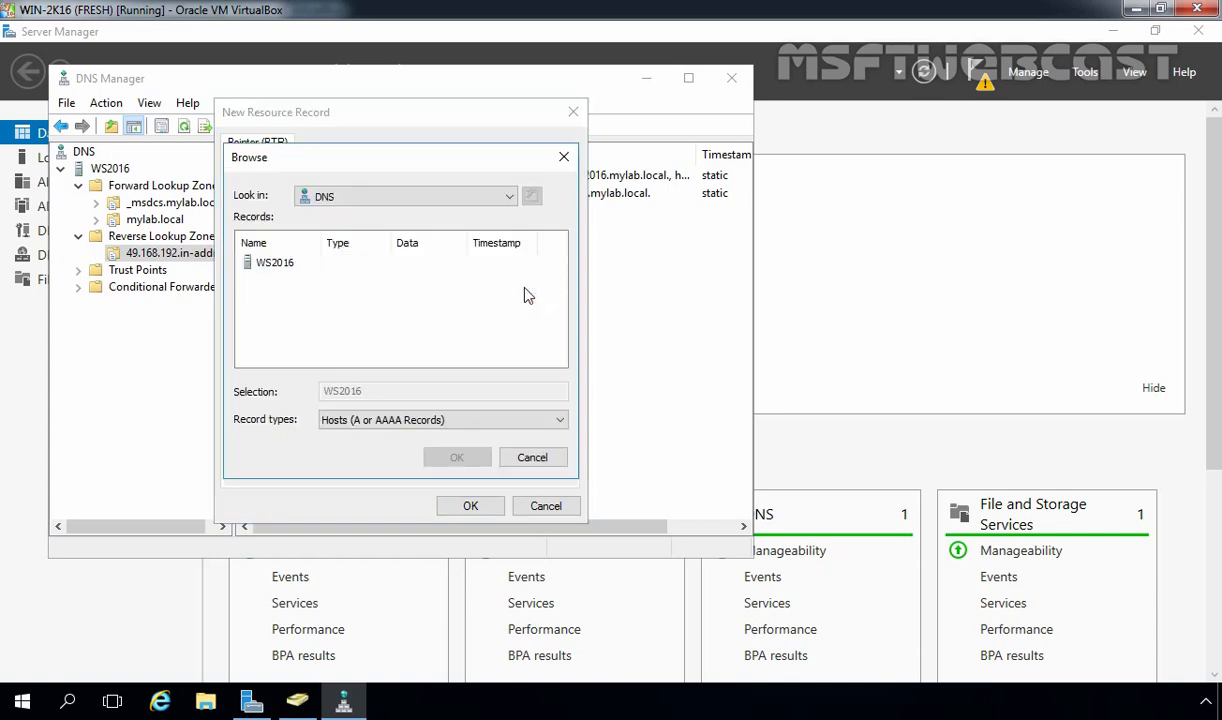
double_click(288, 264)
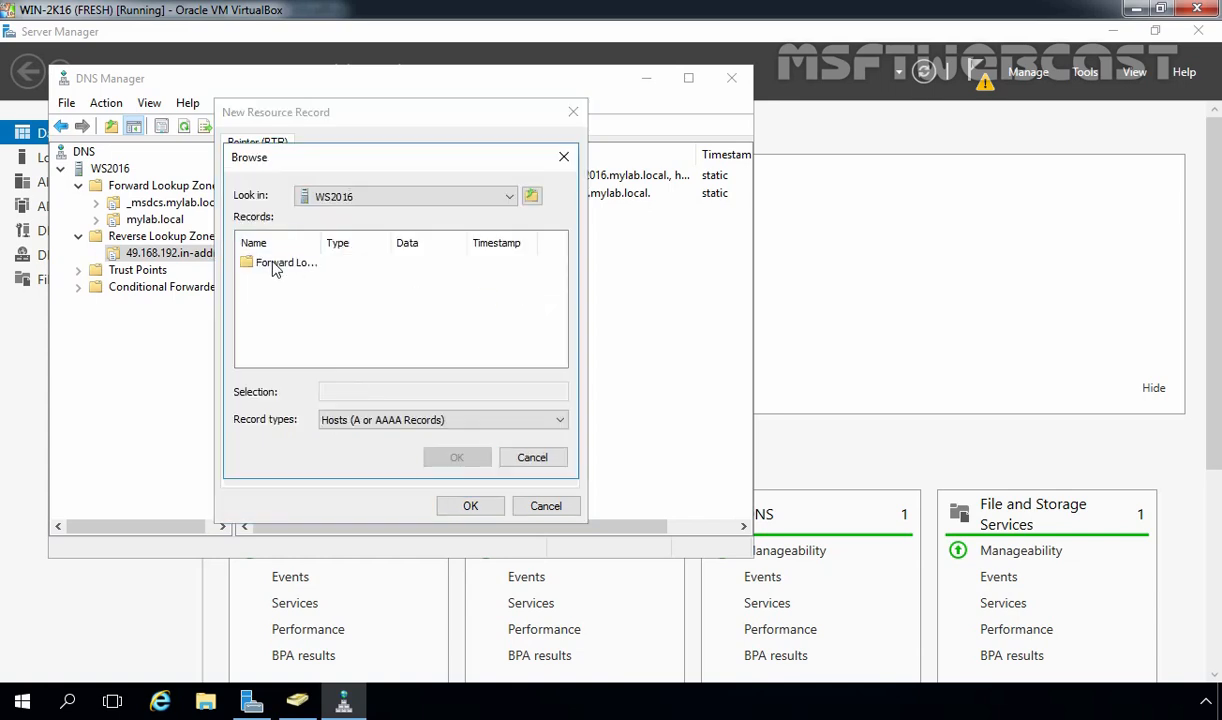
click(275, 264)
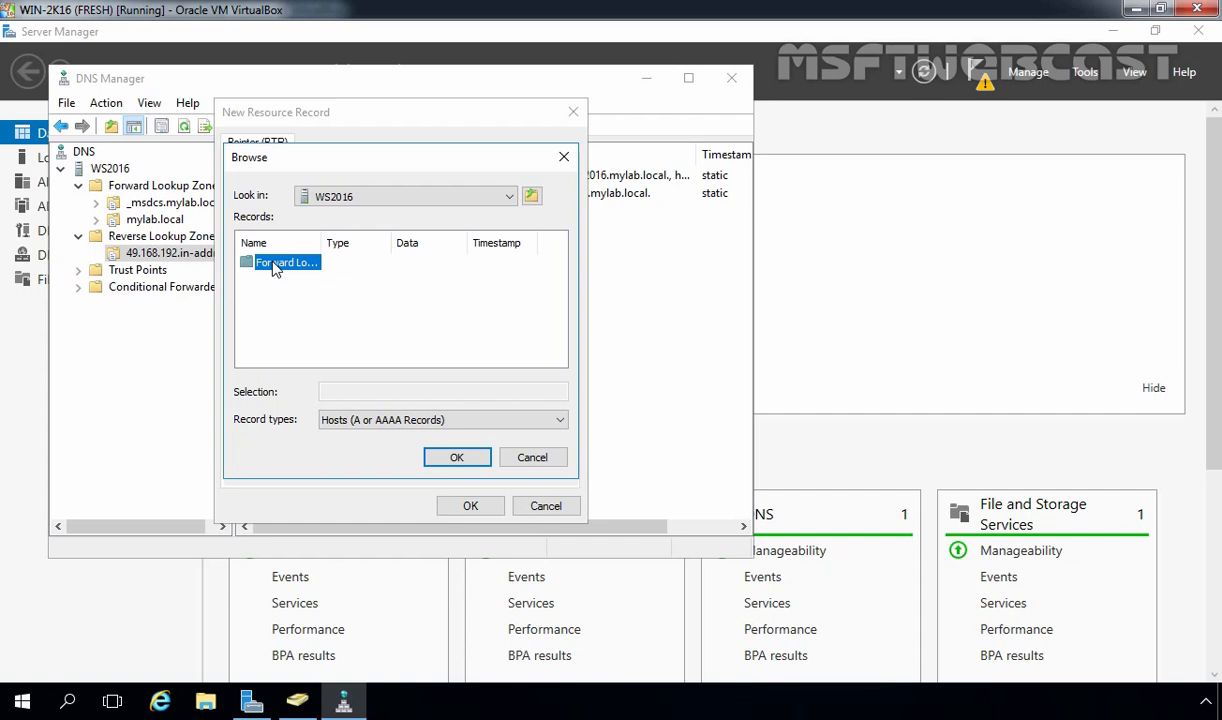
double_click(276, 264)
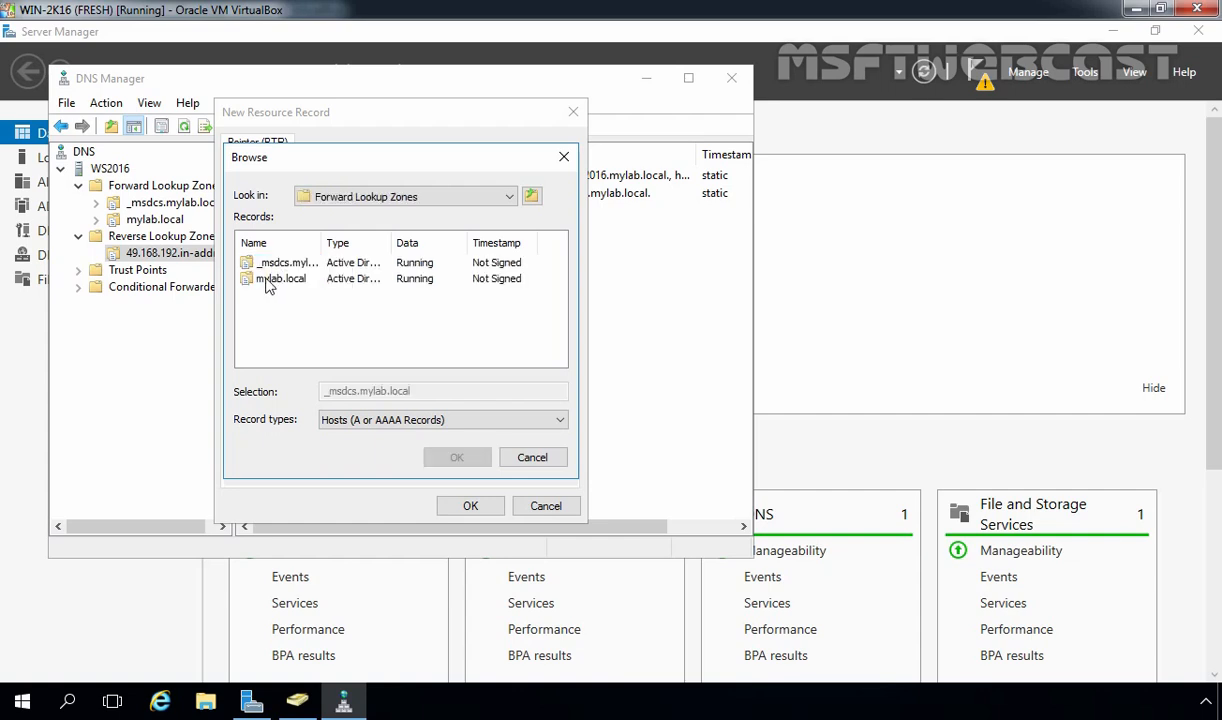
double_click(268, 280)
scroll(265, 300, down, 1)
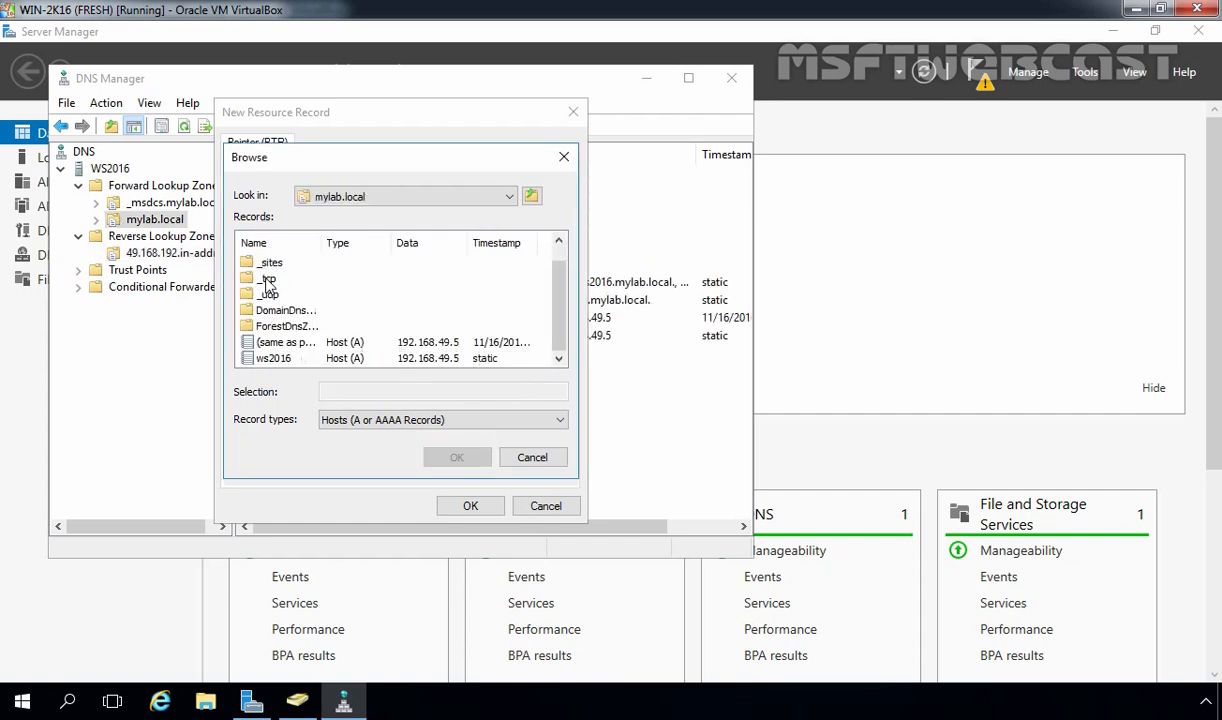
click(272, 359)
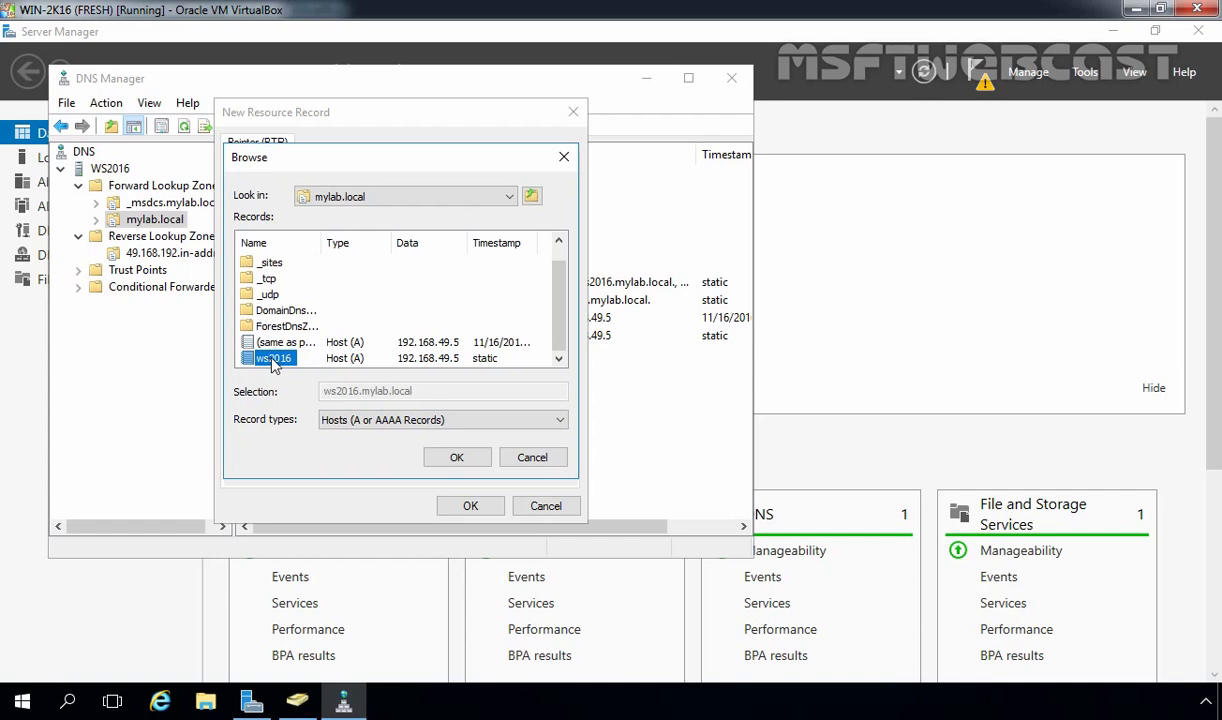
click(452, 458)
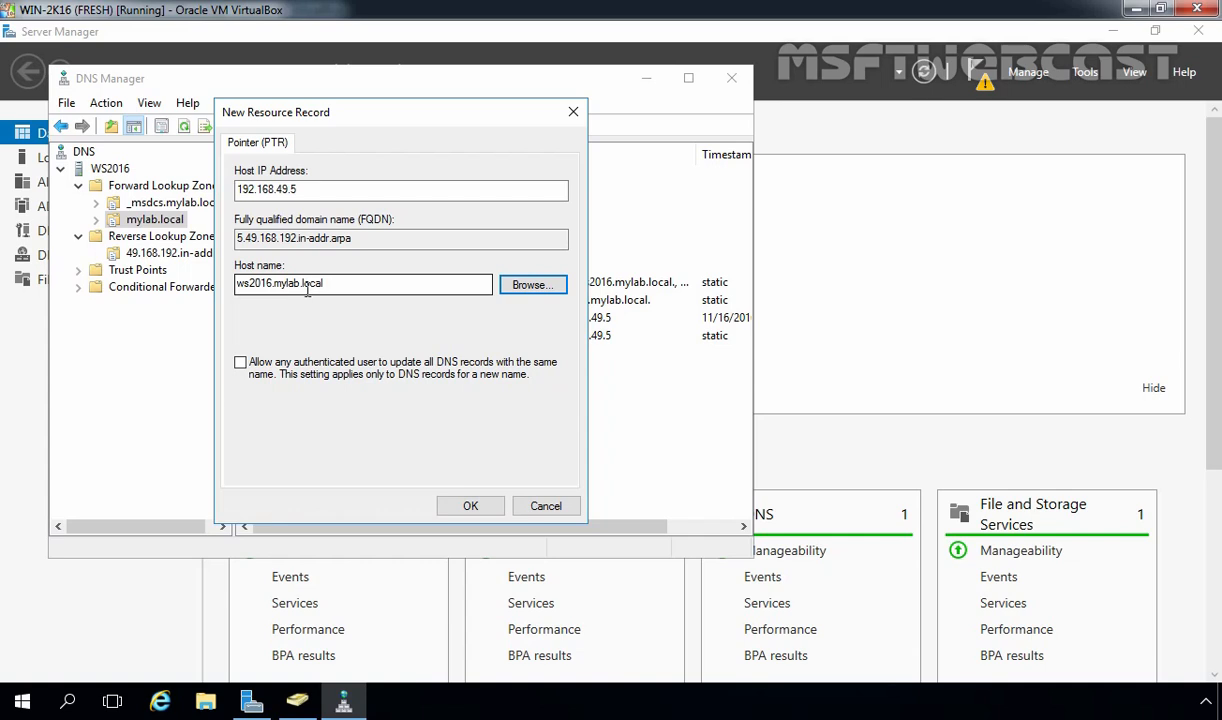
click(468, 505)
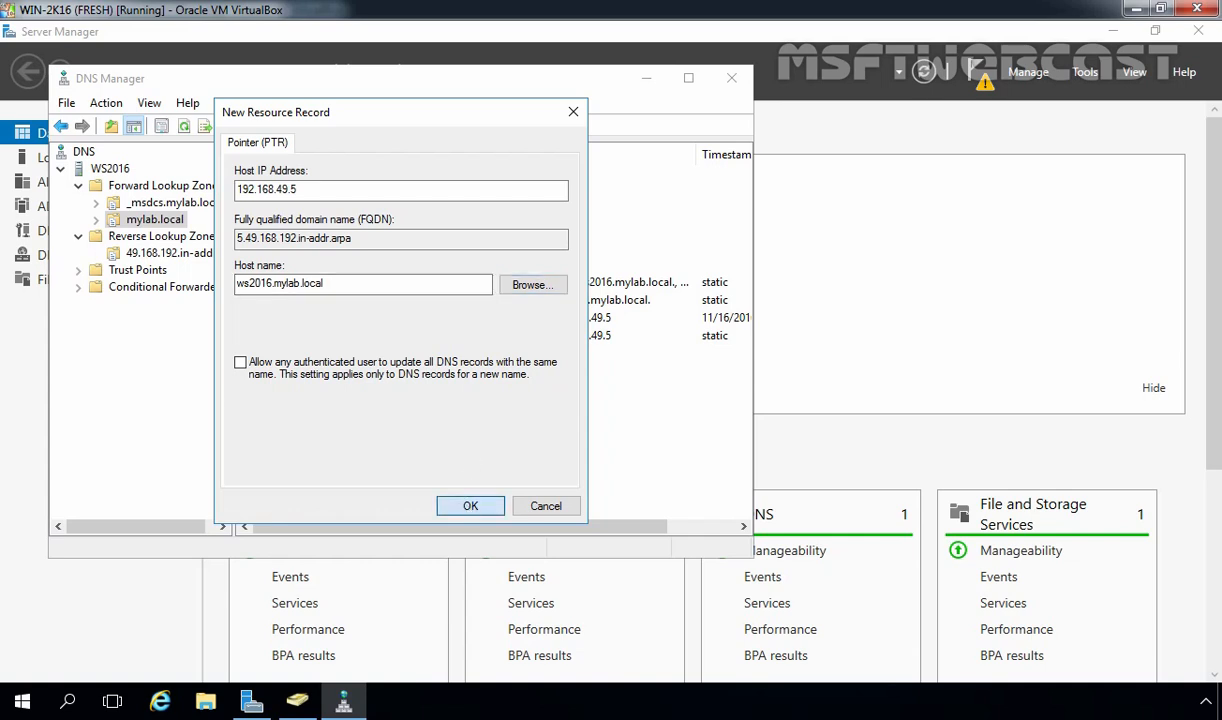
click(139, 256)
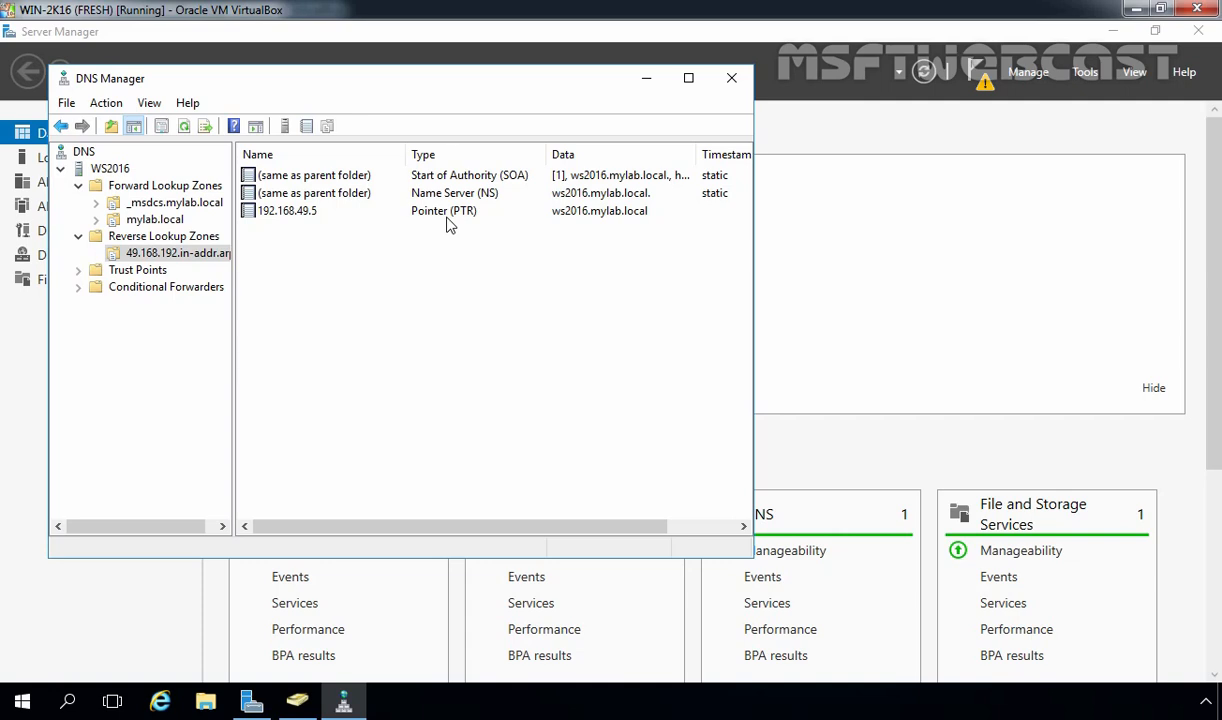
Open Network Connections from the Win+X menu and bring up the Ethernet adapter's properties
click(24, 703)
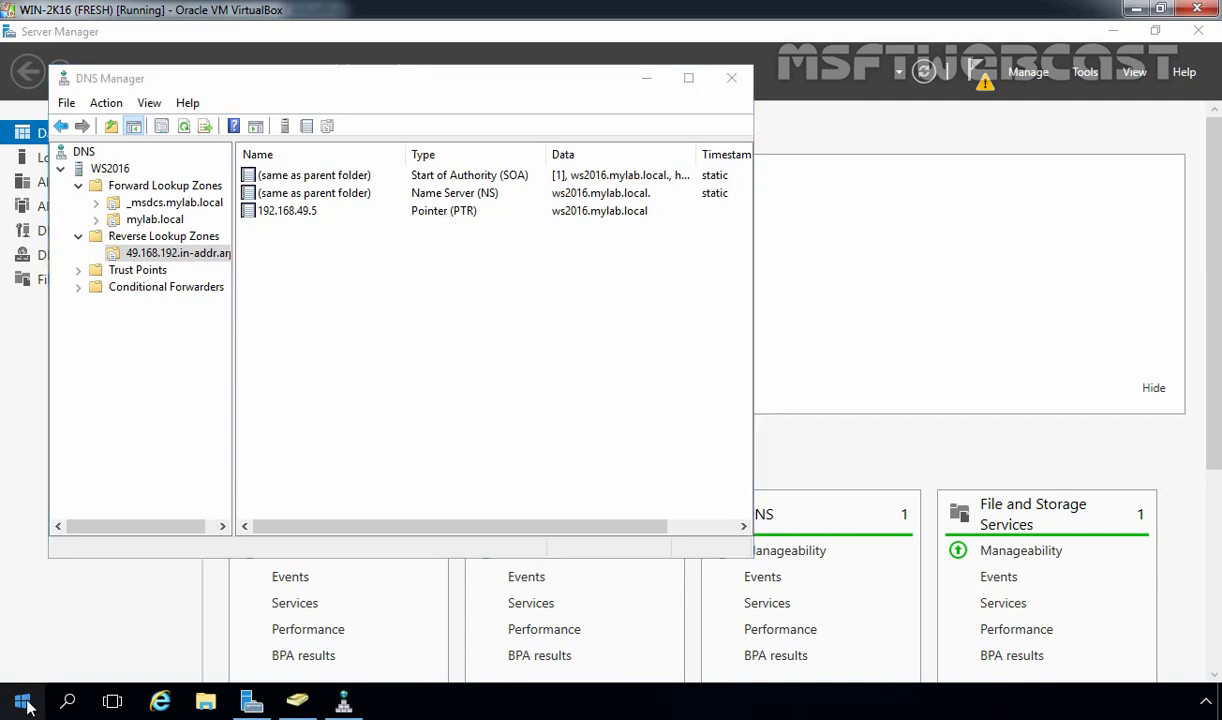
right_click(27, 703)
click(64, 317)
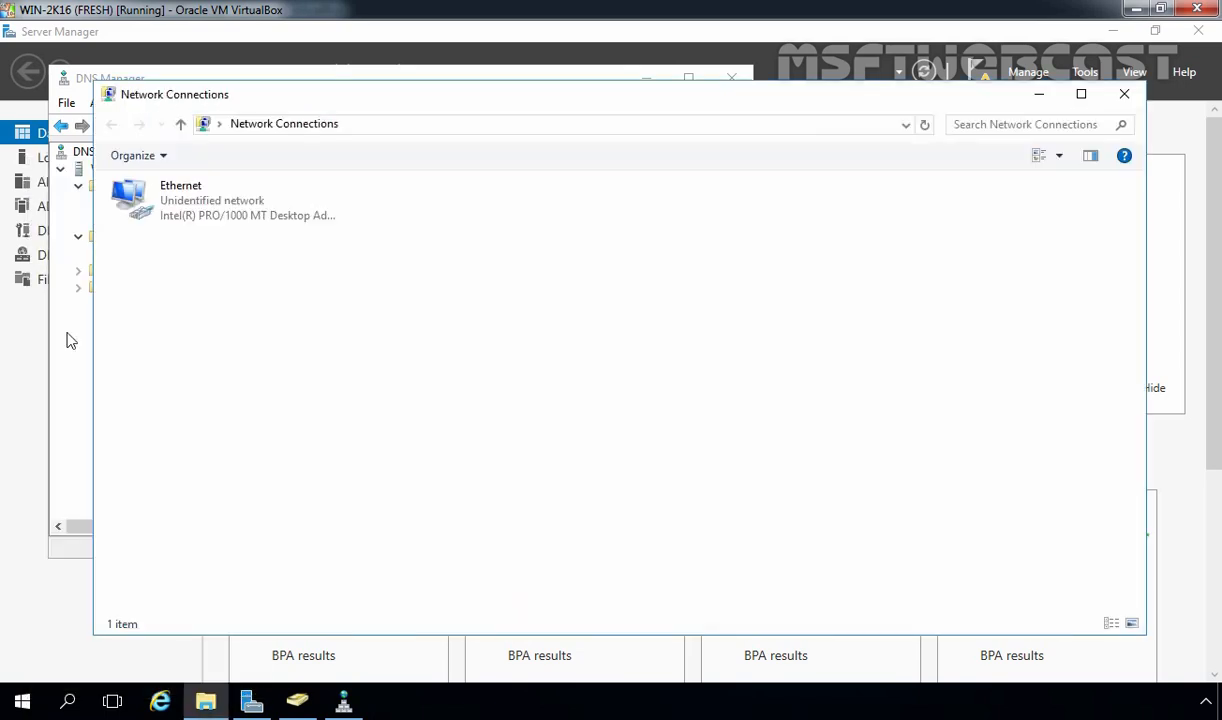
click(189, 218)
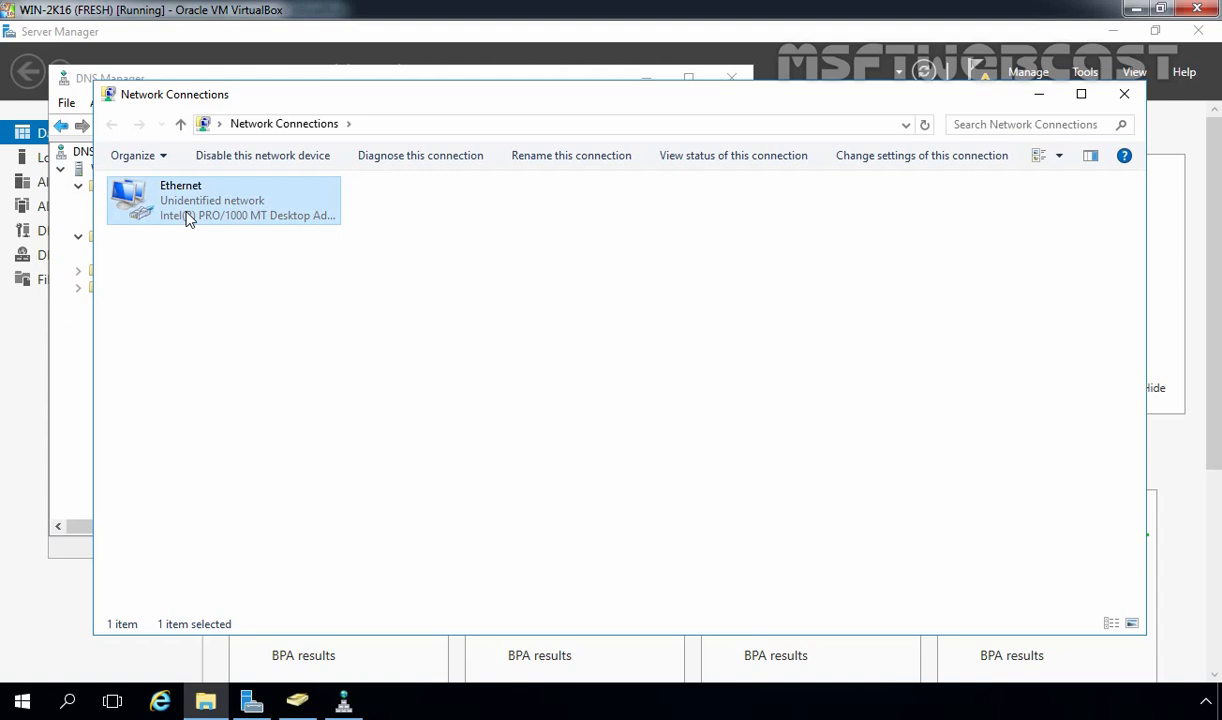
right_click(186, 218)
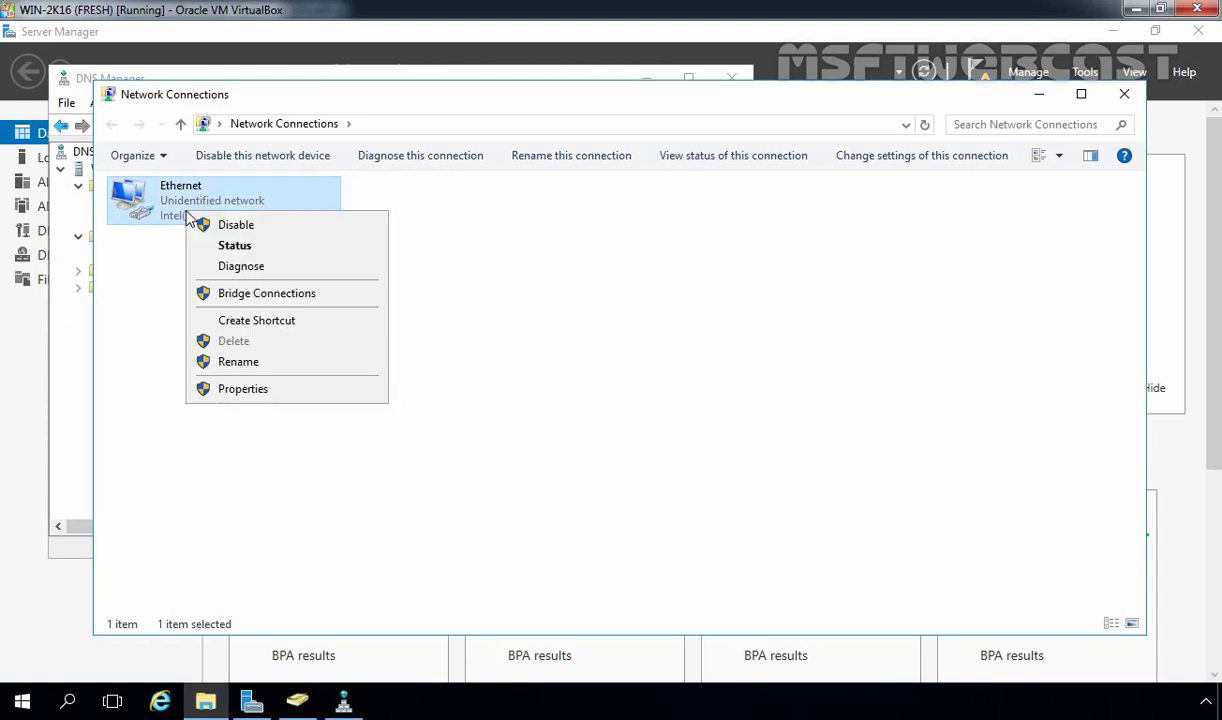
click(232, 391)
Change the IPv4 preferred DNS server to 192.168.49.5 and close the network windows
click(246, 371)
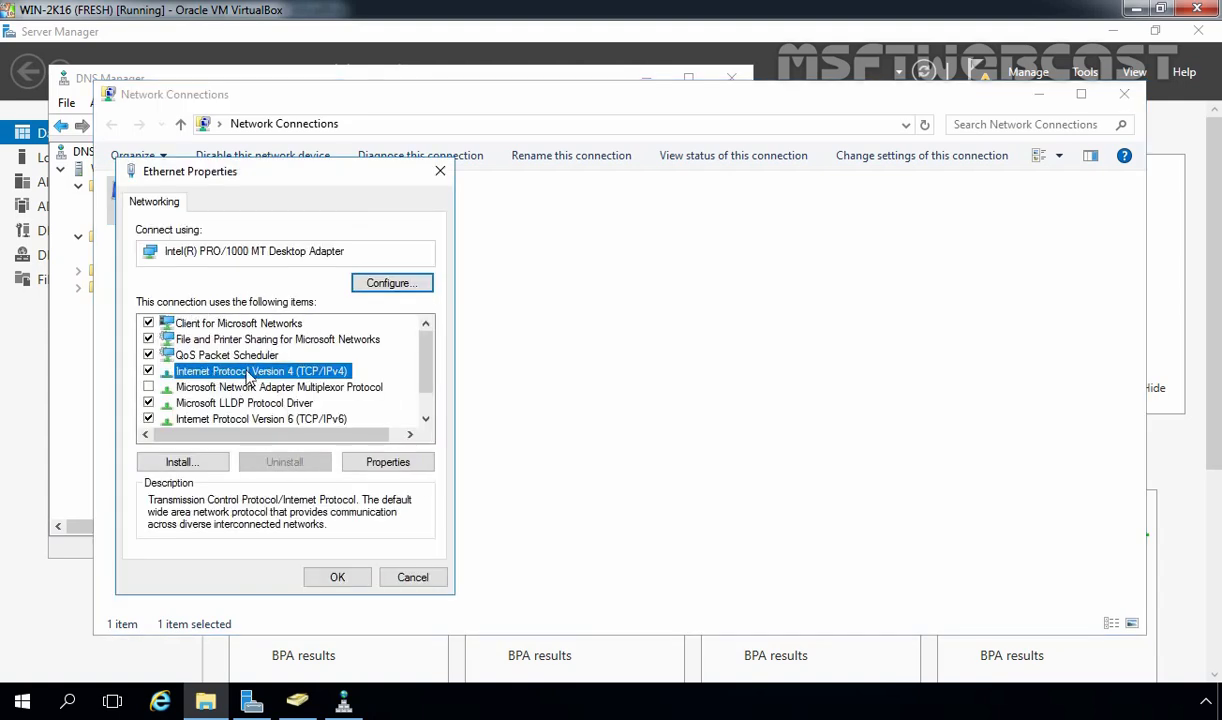
click(370, 463)
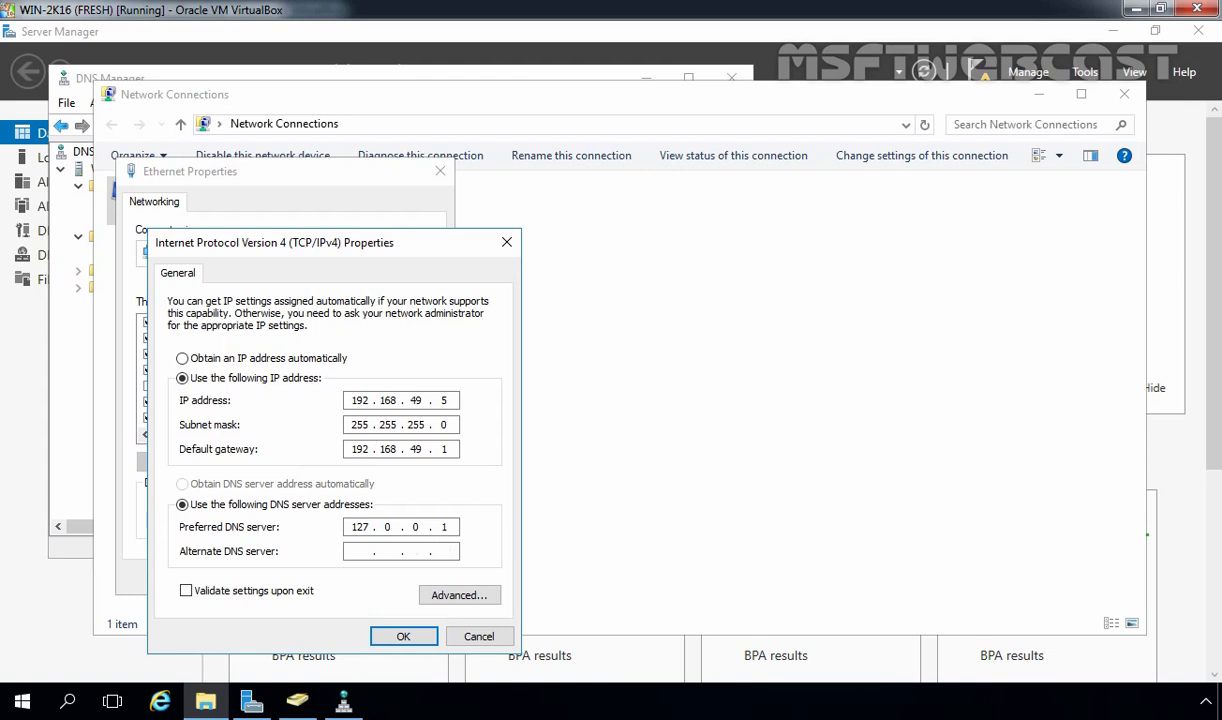
double_click(378, 528)
text(192 . 168 . 49 . 5)
click(402, 636)
click(330, 577)
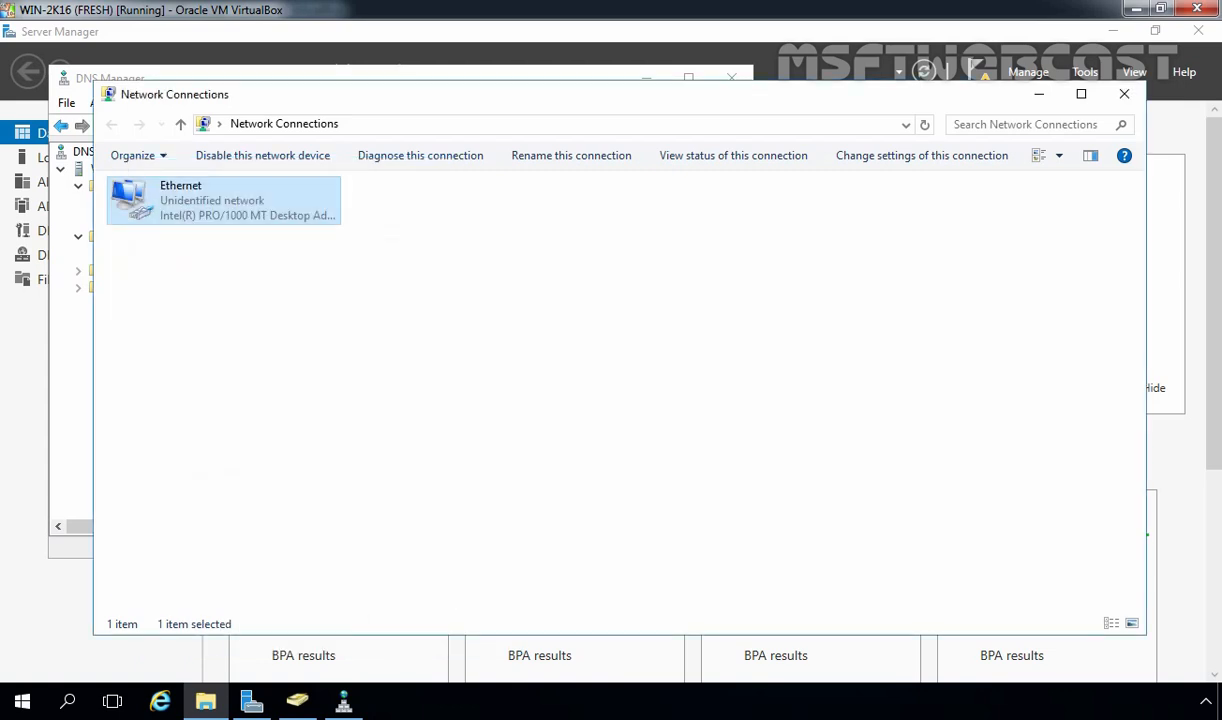
click(1124, 95)
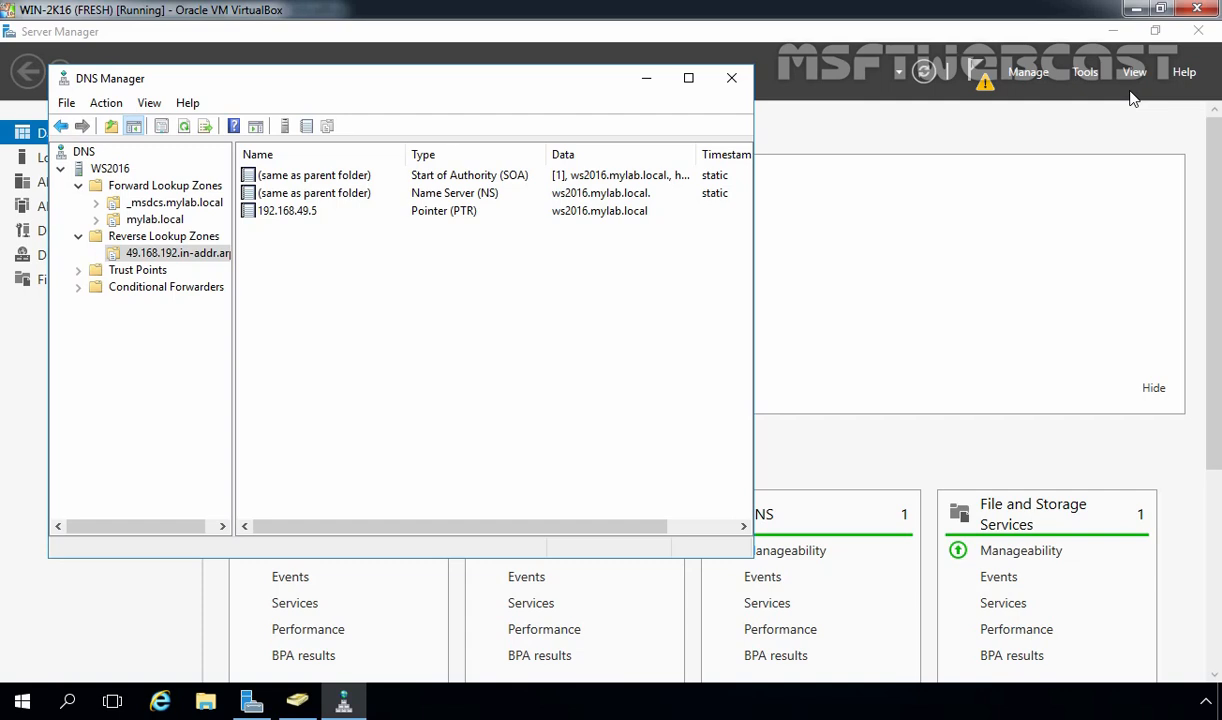
Minimize DNS Manager and launch Complete DHCP configuration from the Server Manager notifications
click(644, 82)
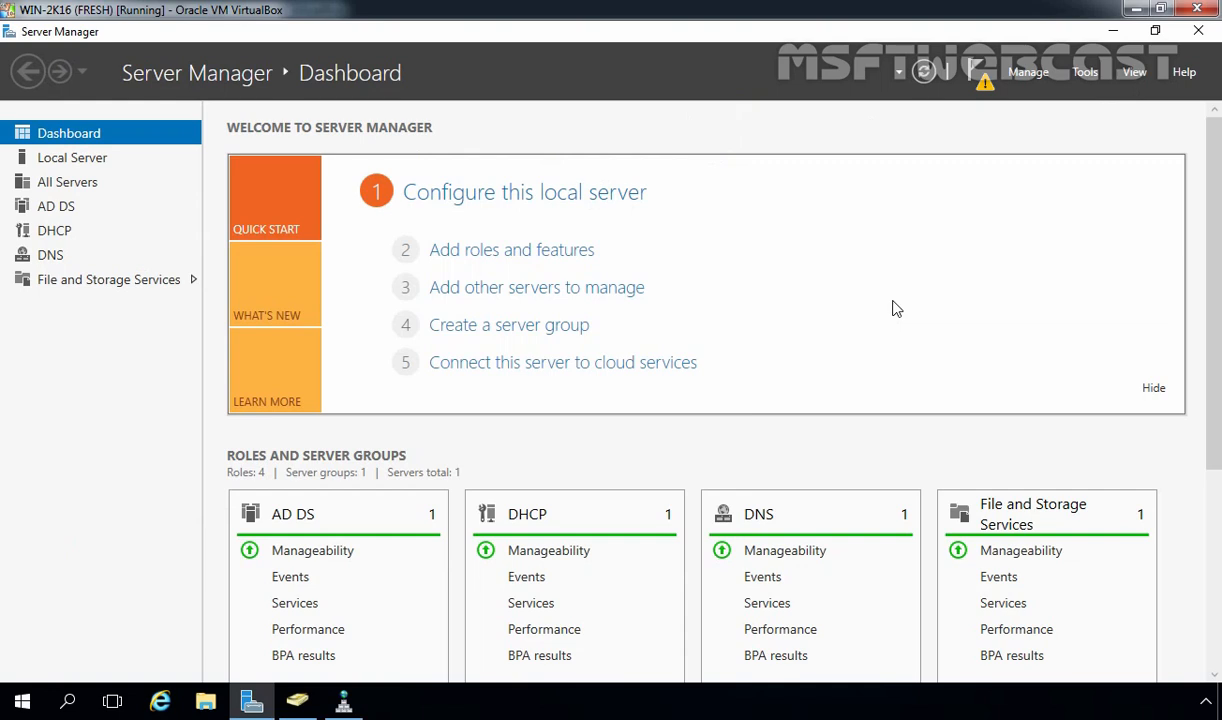
click(985, 86)
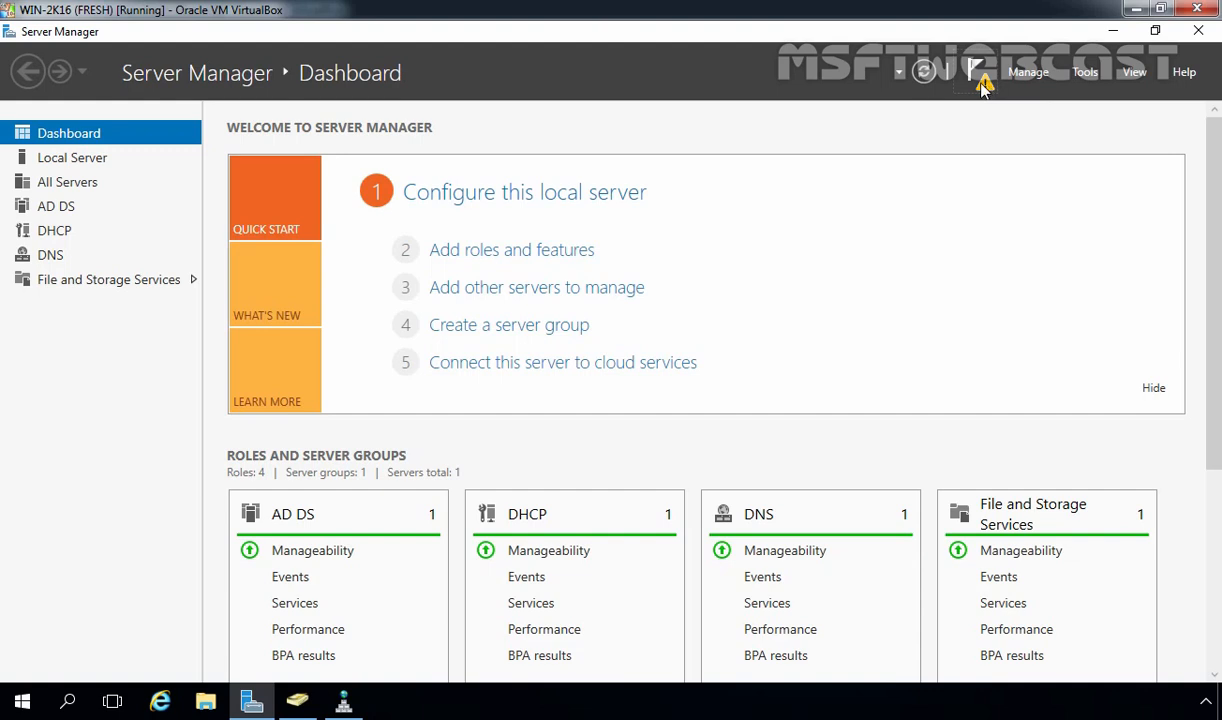
click(985, 86)
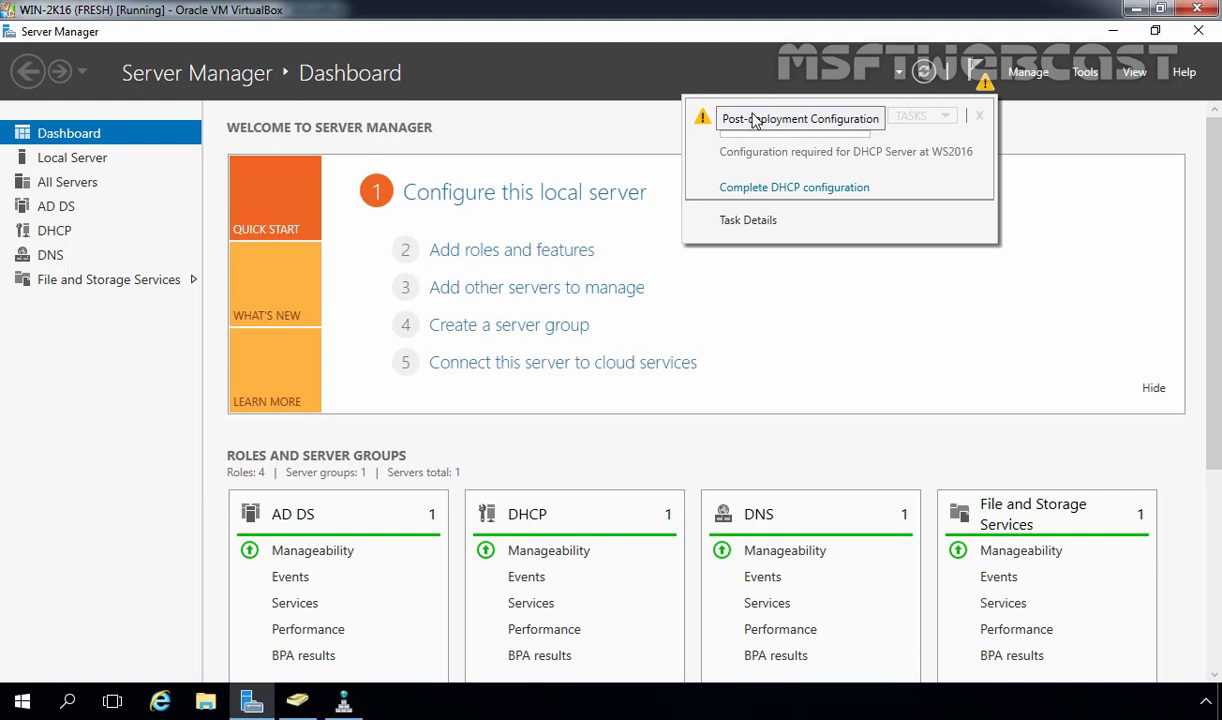
click(763, 192)
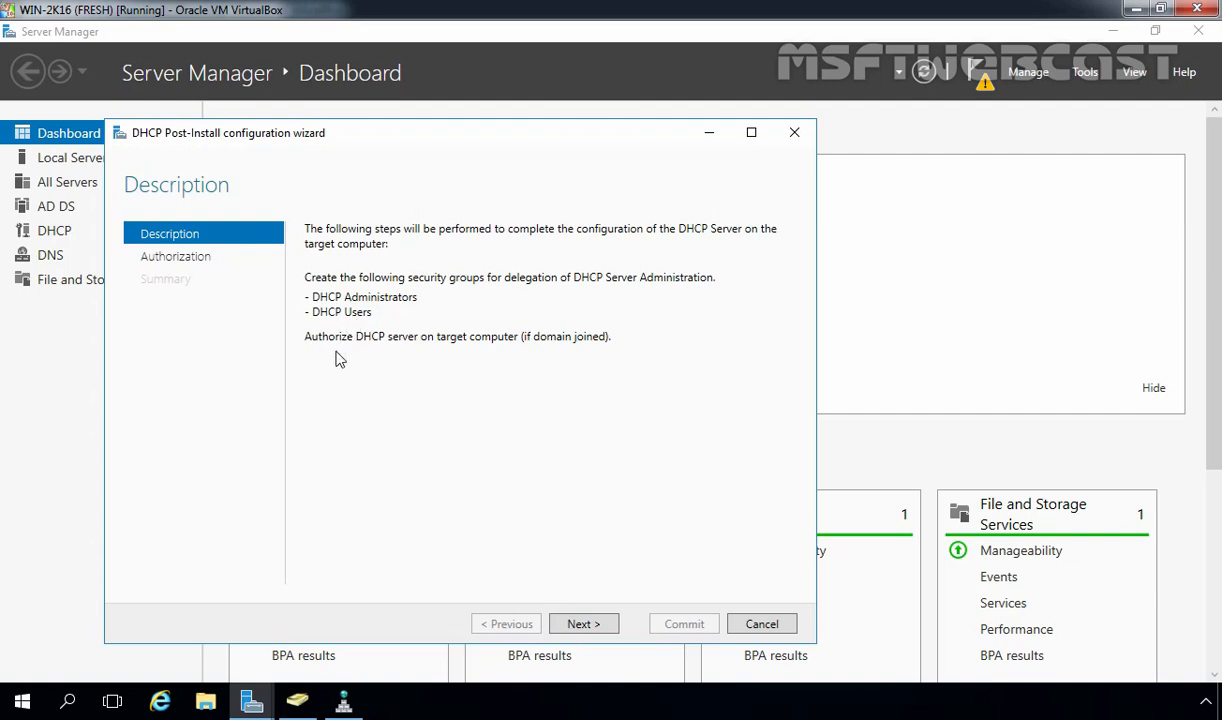
Commit the DHCP post-install configuration with MYLAB\Administrator credentials and close the wizard
click(585, 623)
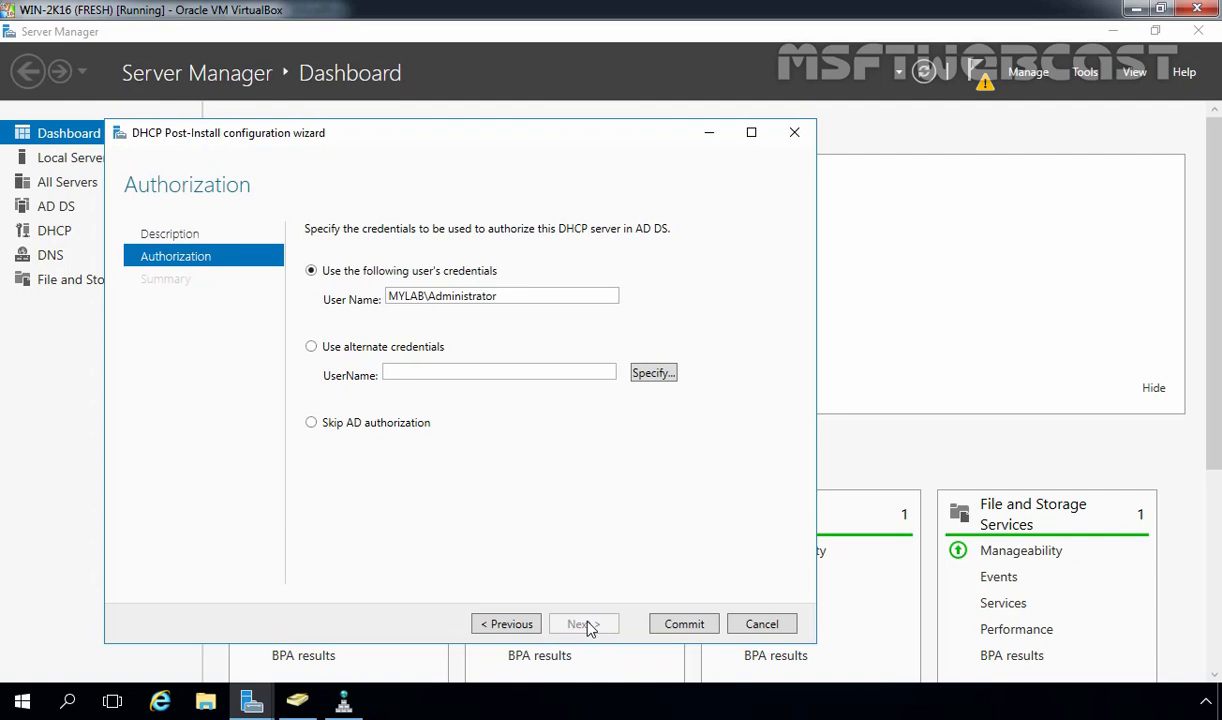
click(684, 624)
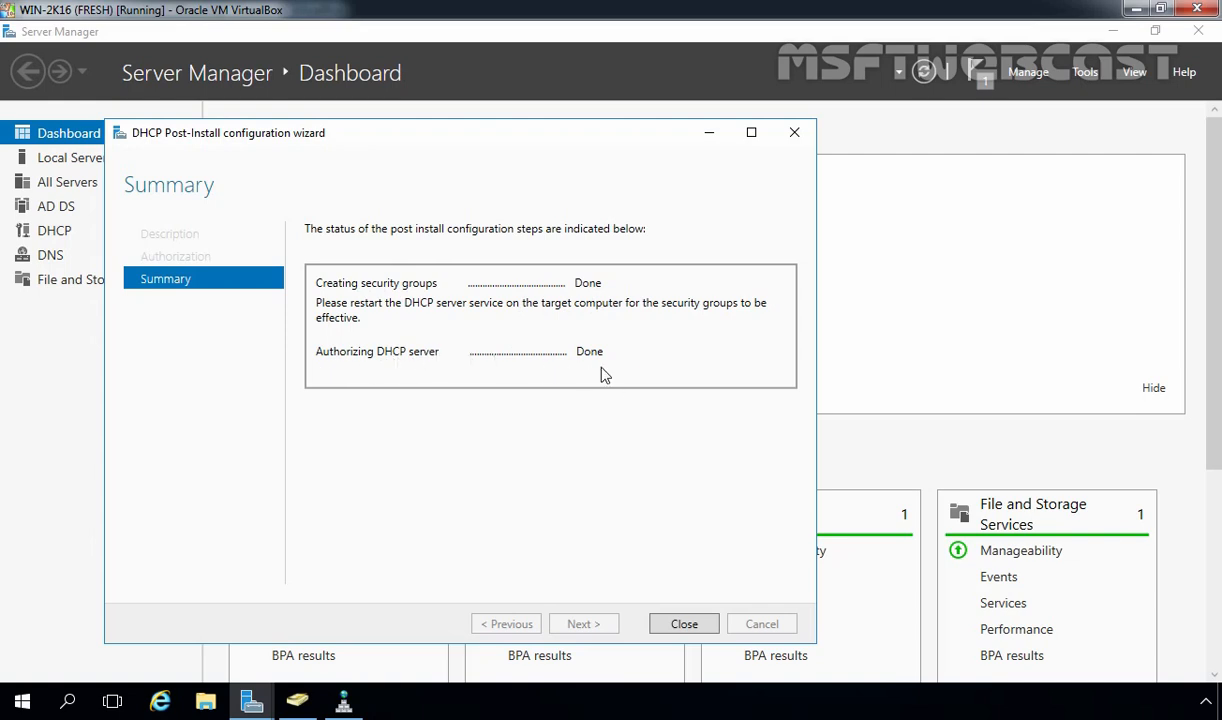
click(658, 621)
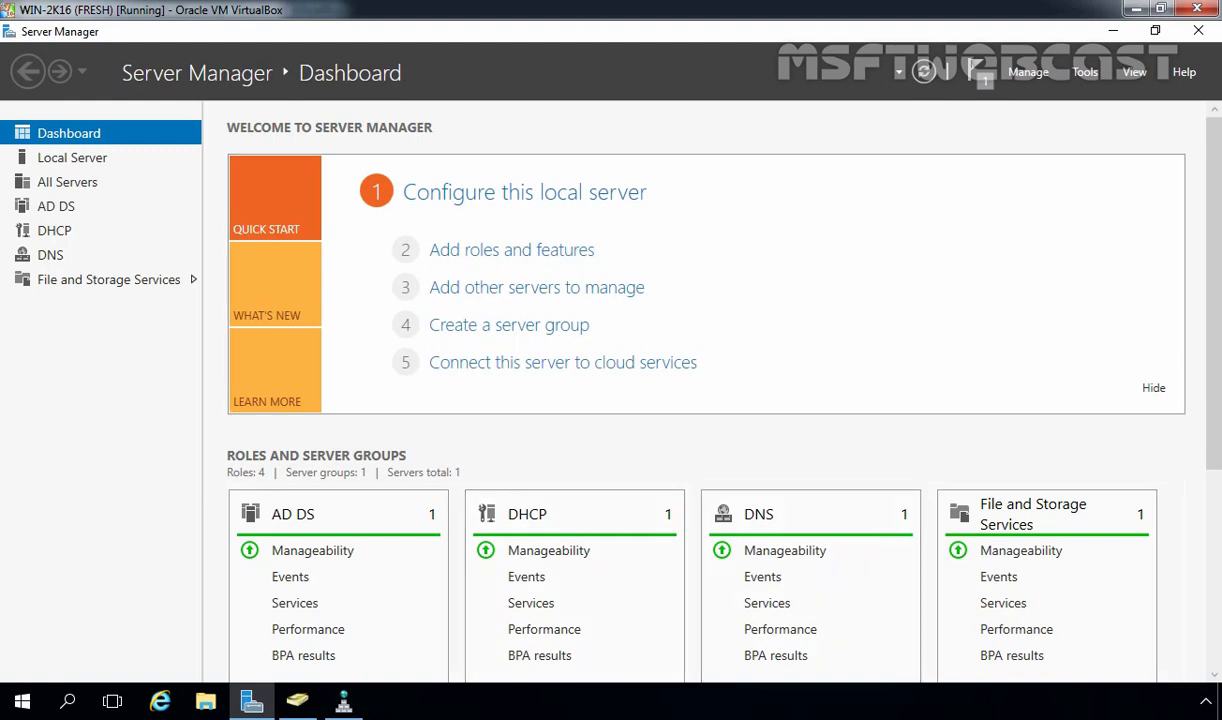
Open the DHCP console maximized and start a New Scope under ws2016.mylab.local's IPv4
click(1085, 72)
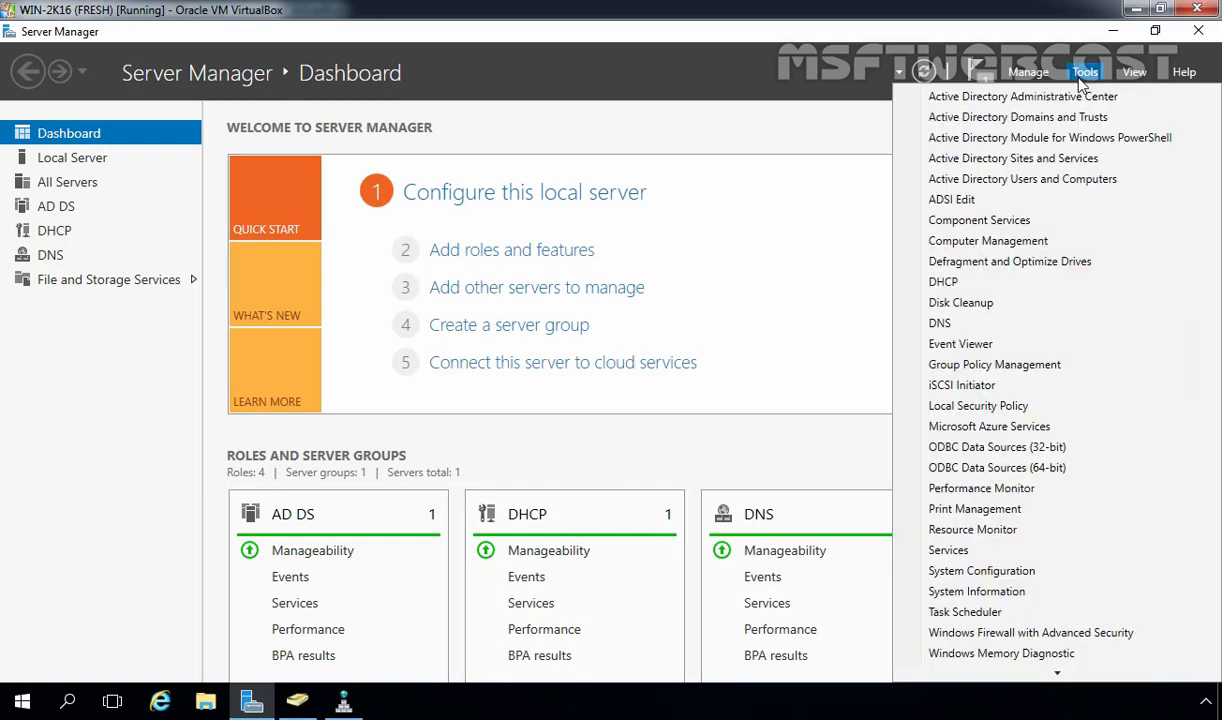
click(943, 282)
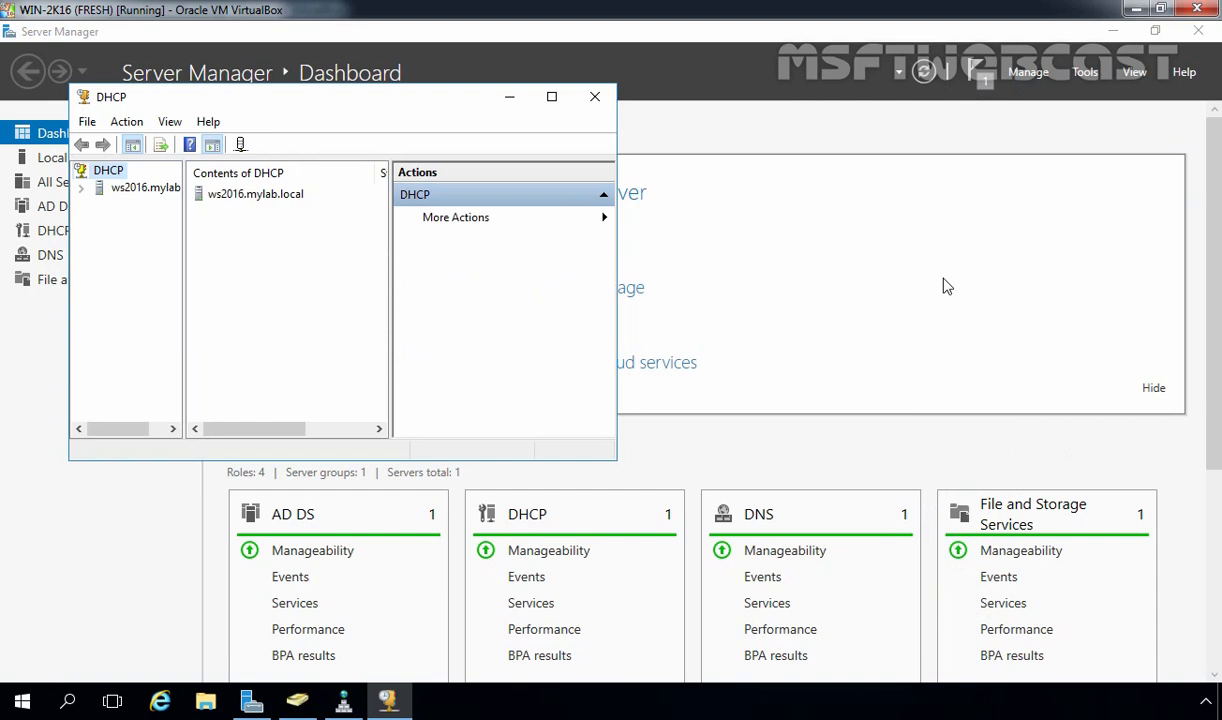
click(551, 97)
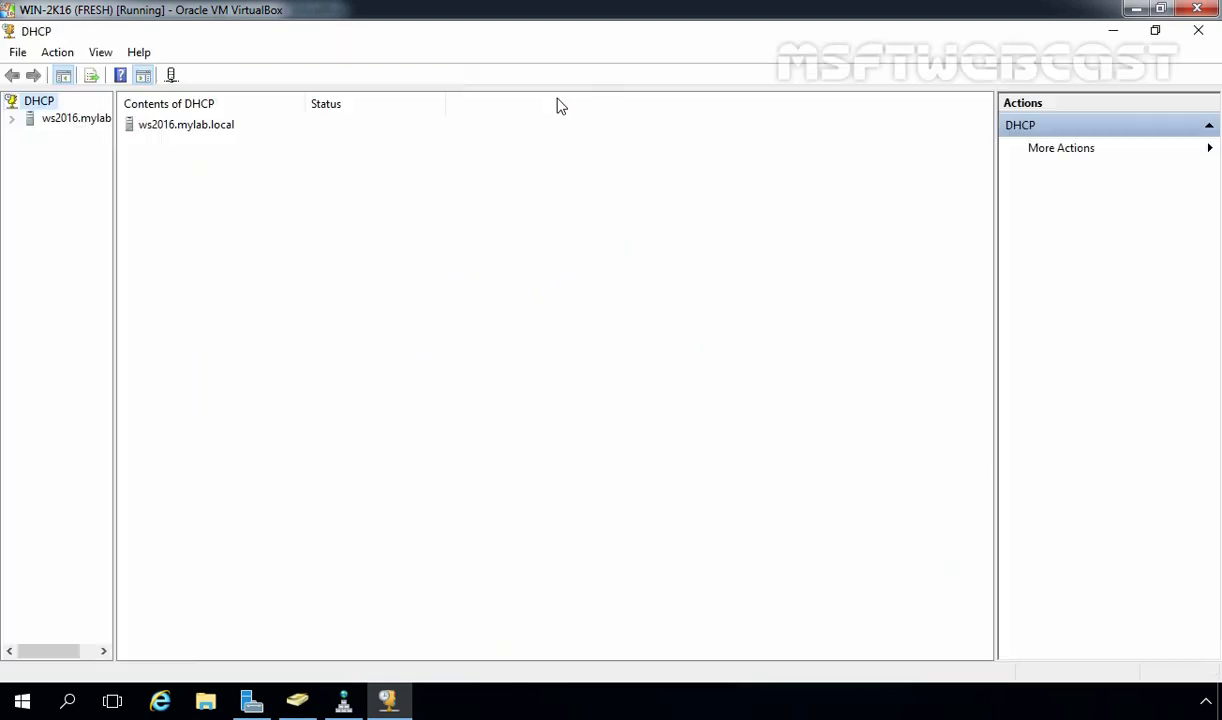
drag(114, 207, 250, 222)
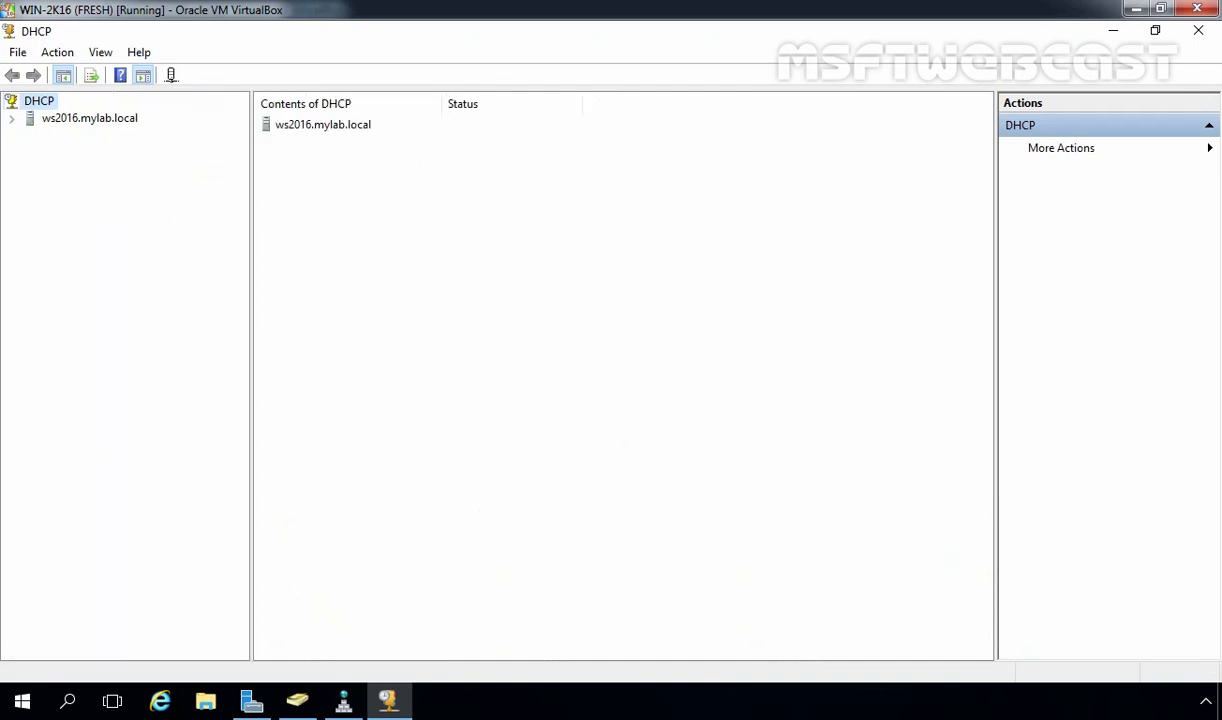
double_click(92, 120)
double_click(68, 135)
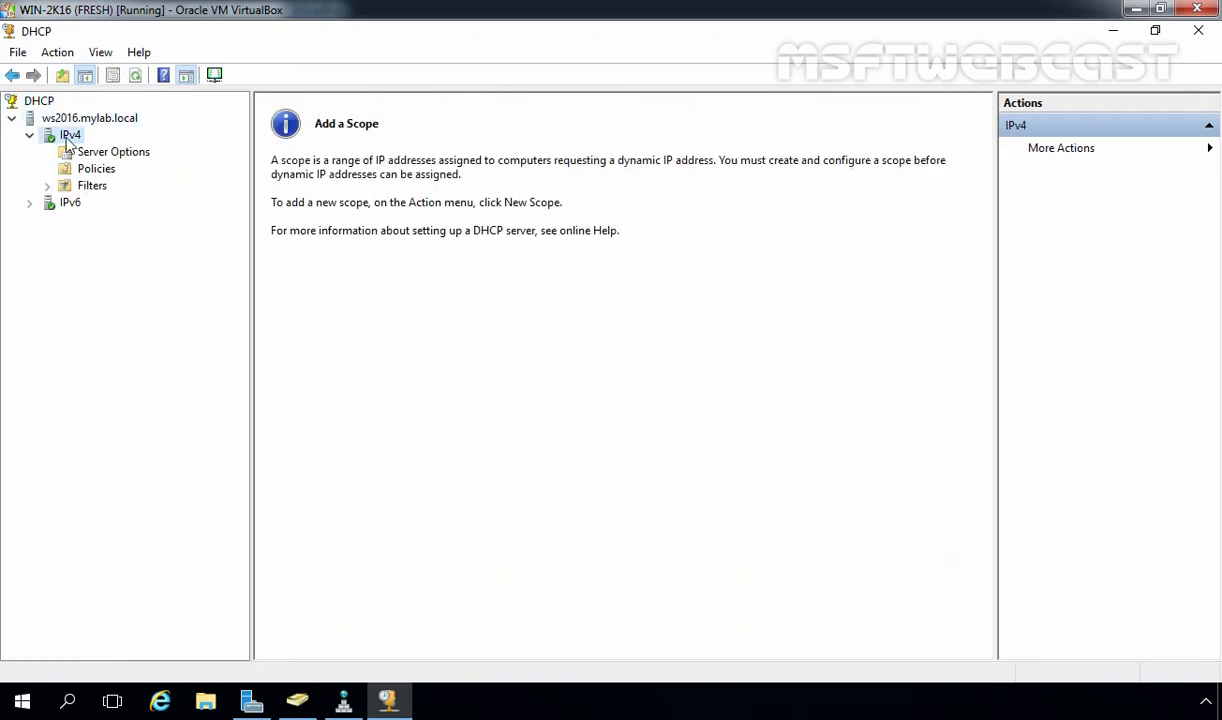
right_click(70, 140)
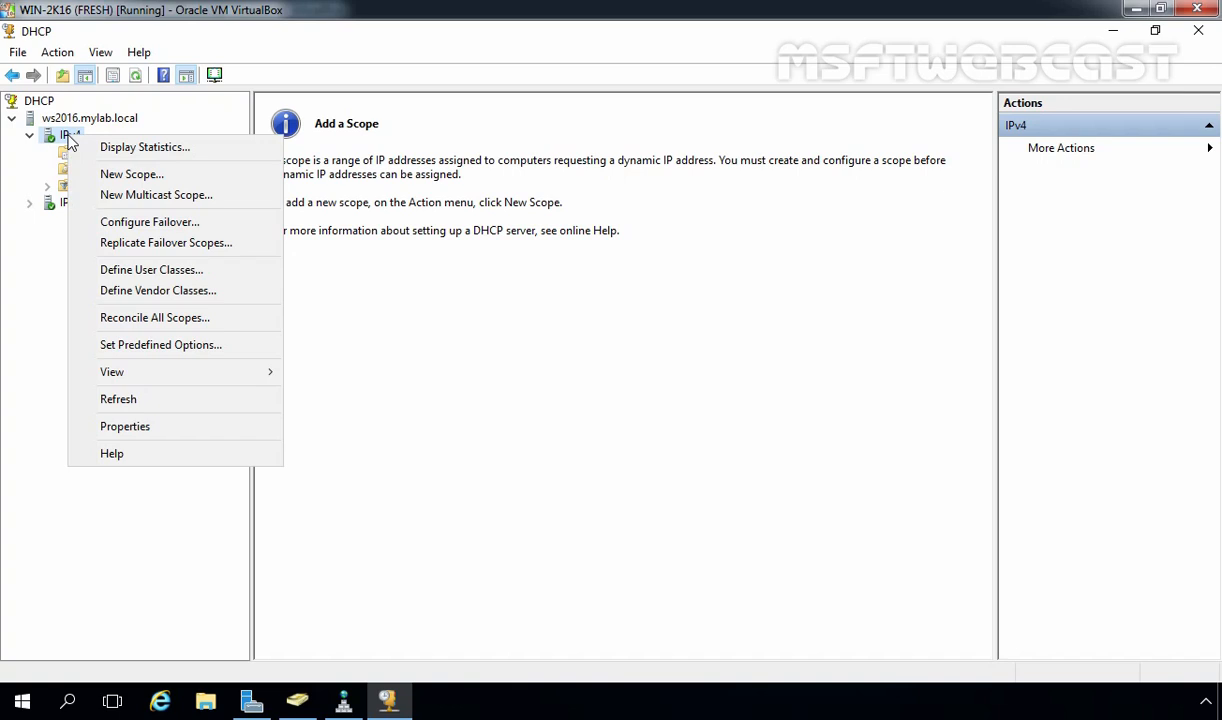
click(92, 174)
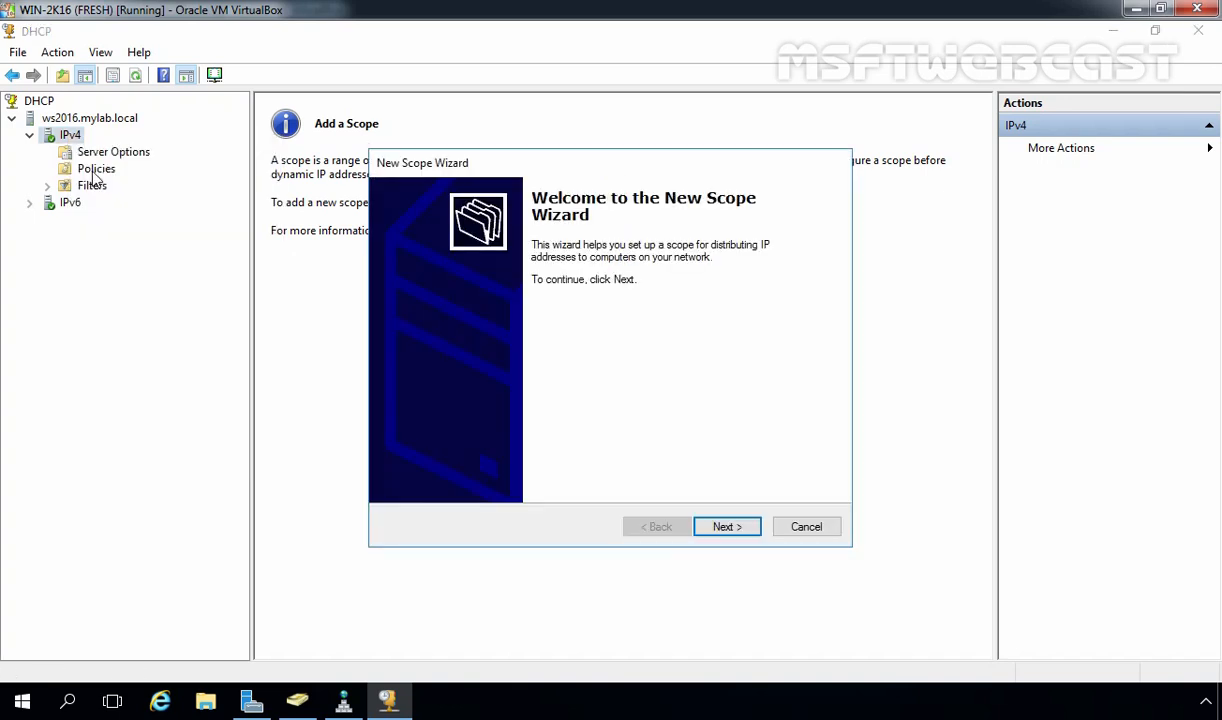
Name the scope SCOPE1 with address range 192.168.49.20 to 192.168.49.250
click(726, 528)
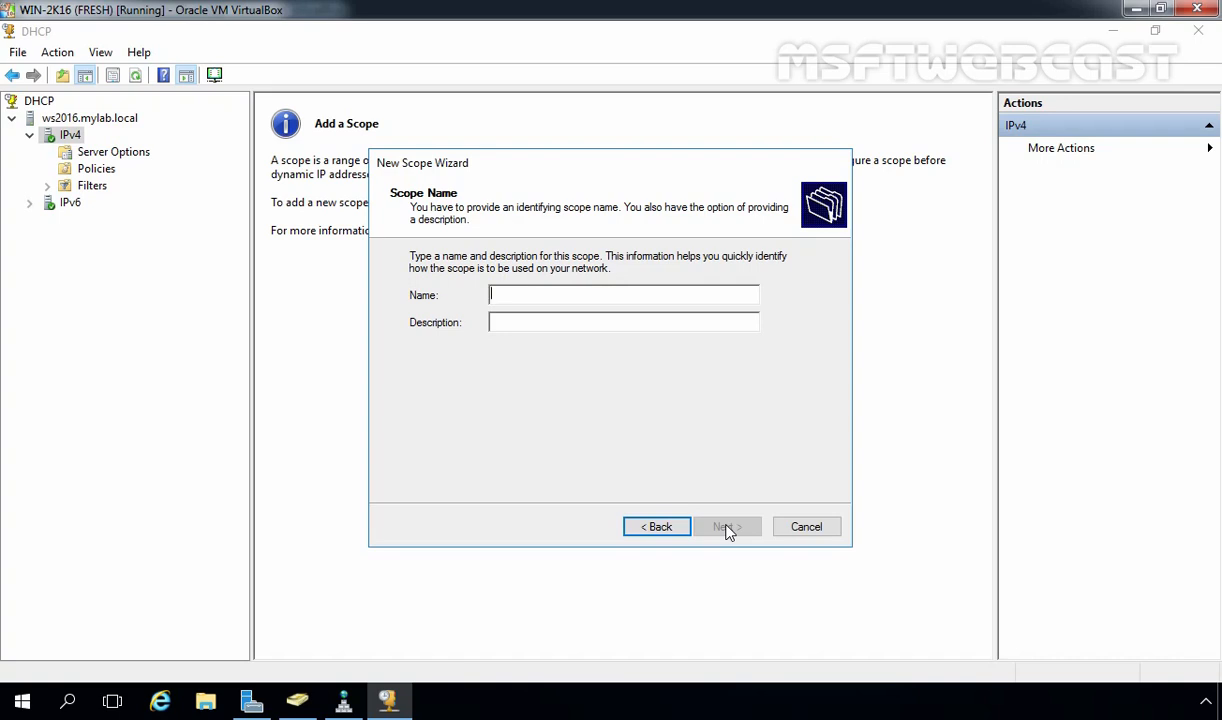
text(SCOPE1)
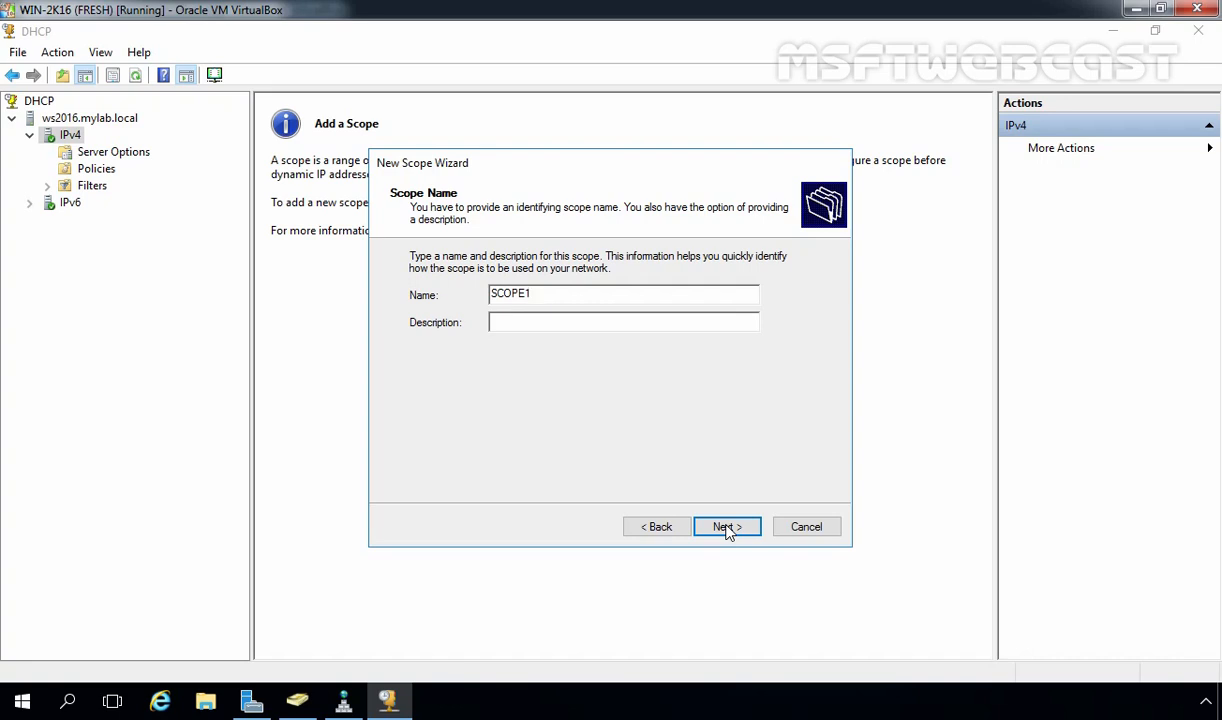
click(727, 528)
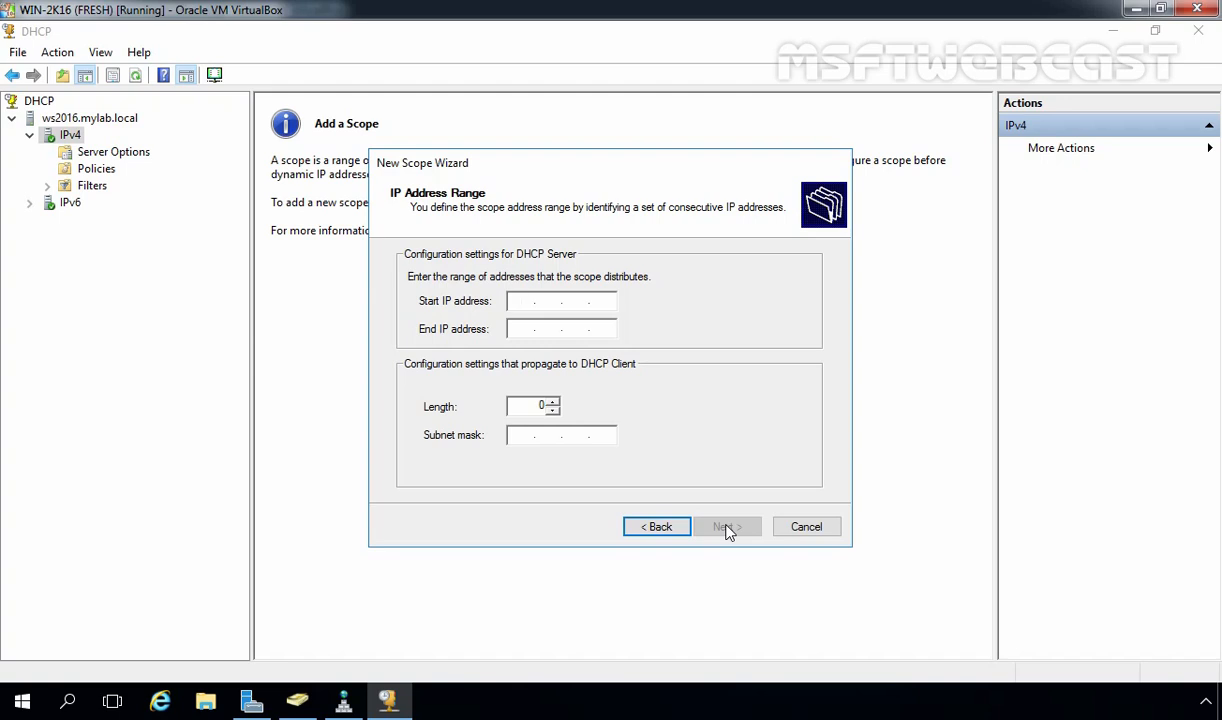
text(192 . 168 . 49 . 20)
key(Tab)
text(192 . 168 . 49 . )
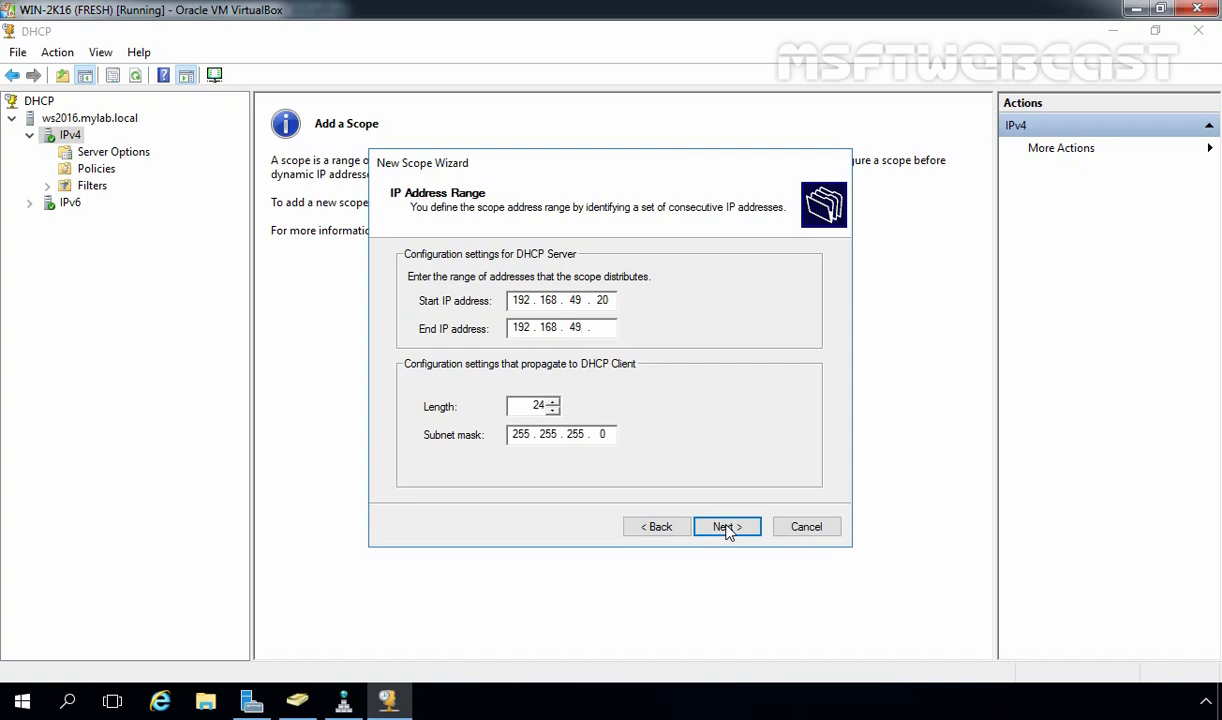
text(250)
click(727, 528)
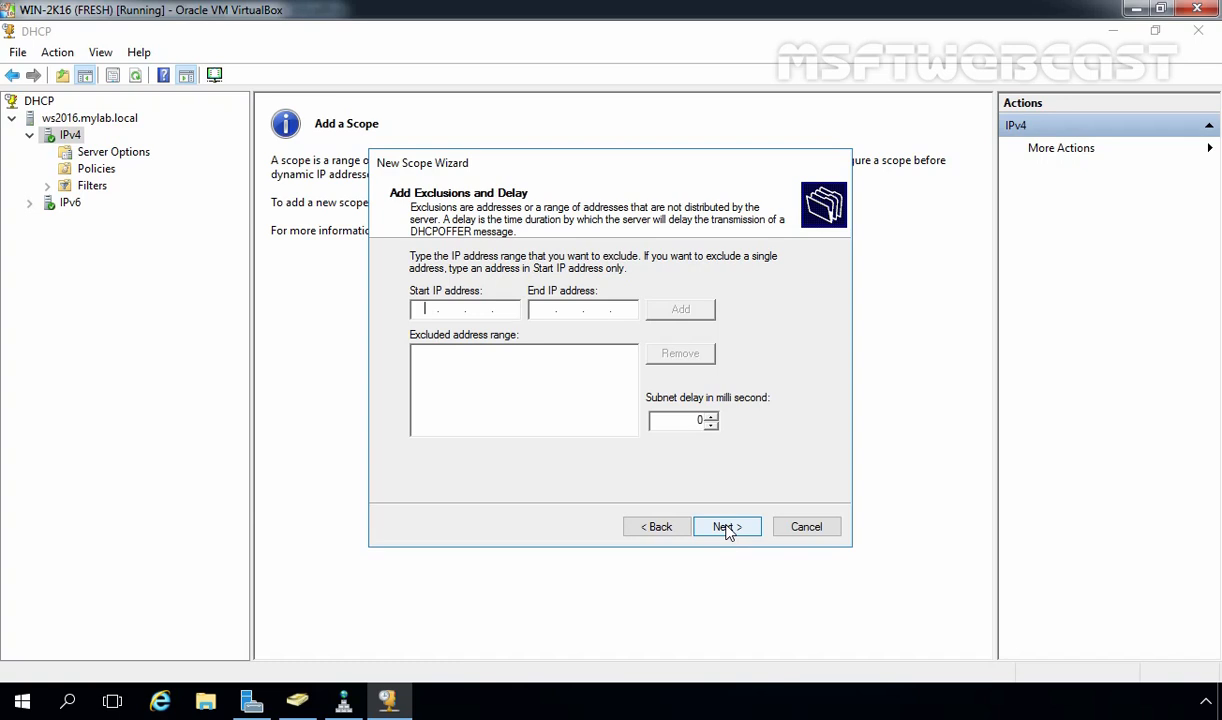
Skip exclusions and set the scope lease duration to 0 days 8 hours
click(727, 527)
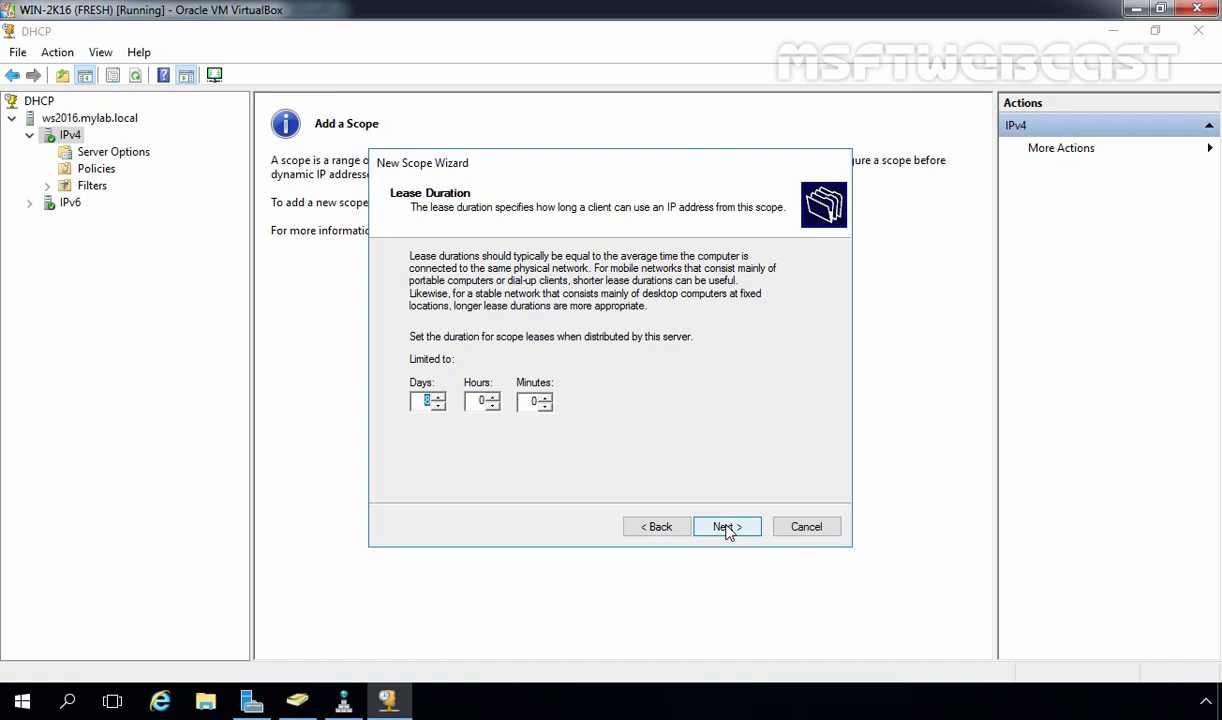
text(0)
key(Tab)
text(8)
click(727, 527)
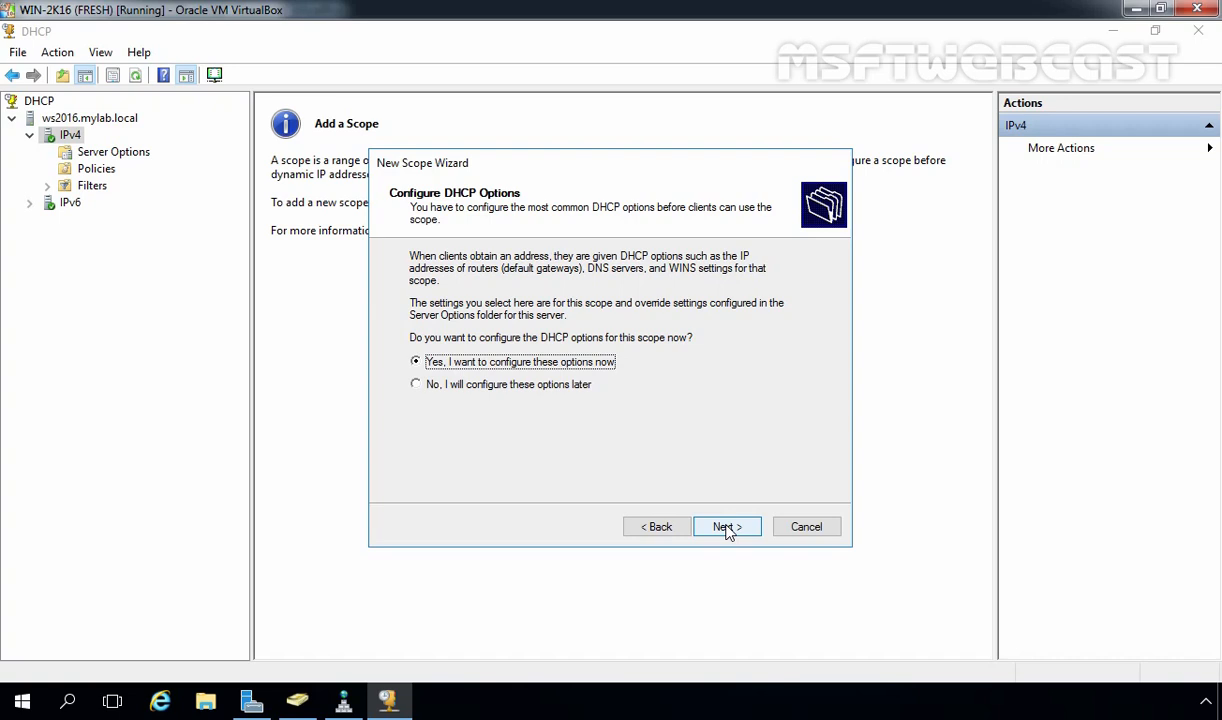
Configure scope options now and add 192.168.49.1 as the router (default gateway)
click(728, 531)
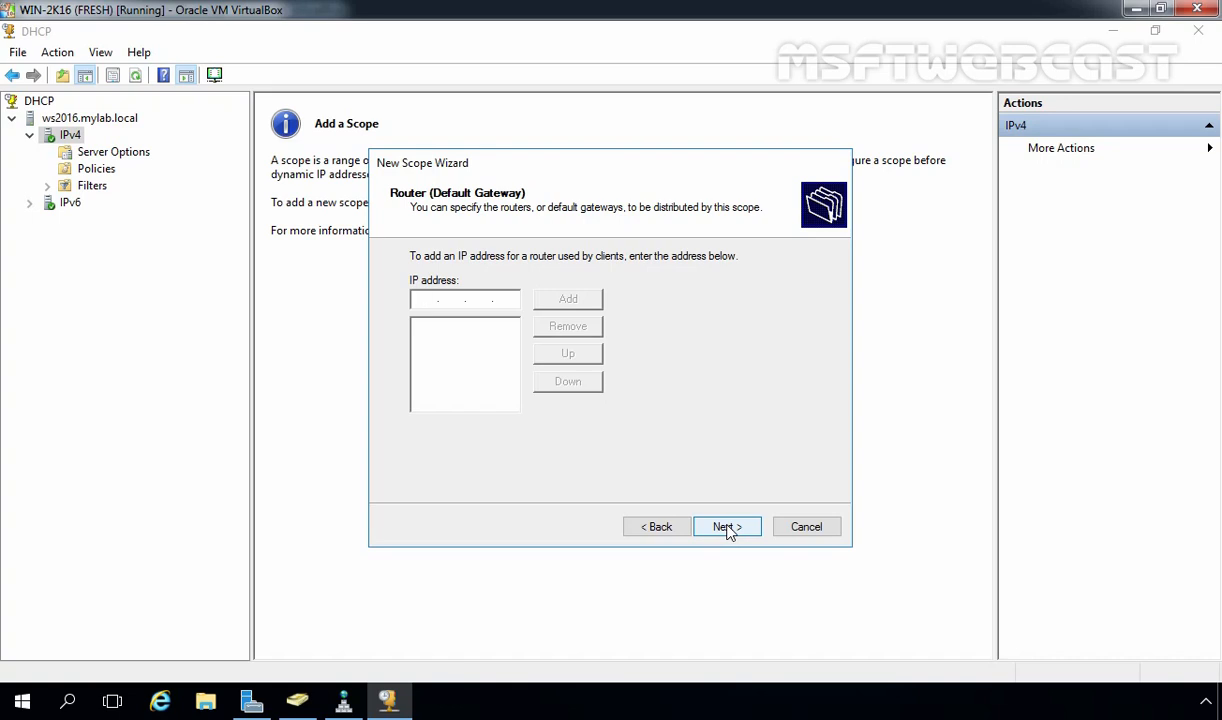
text(192.168.49.1)
click(568, 300)
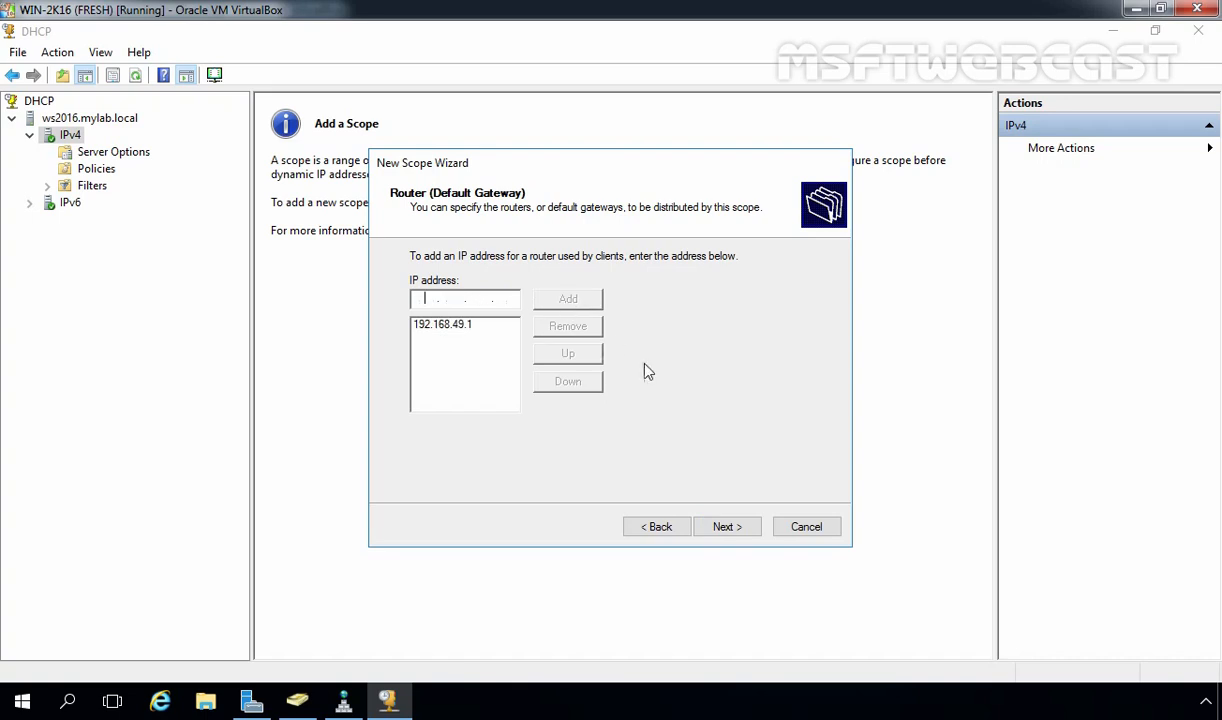
click(727, 528)
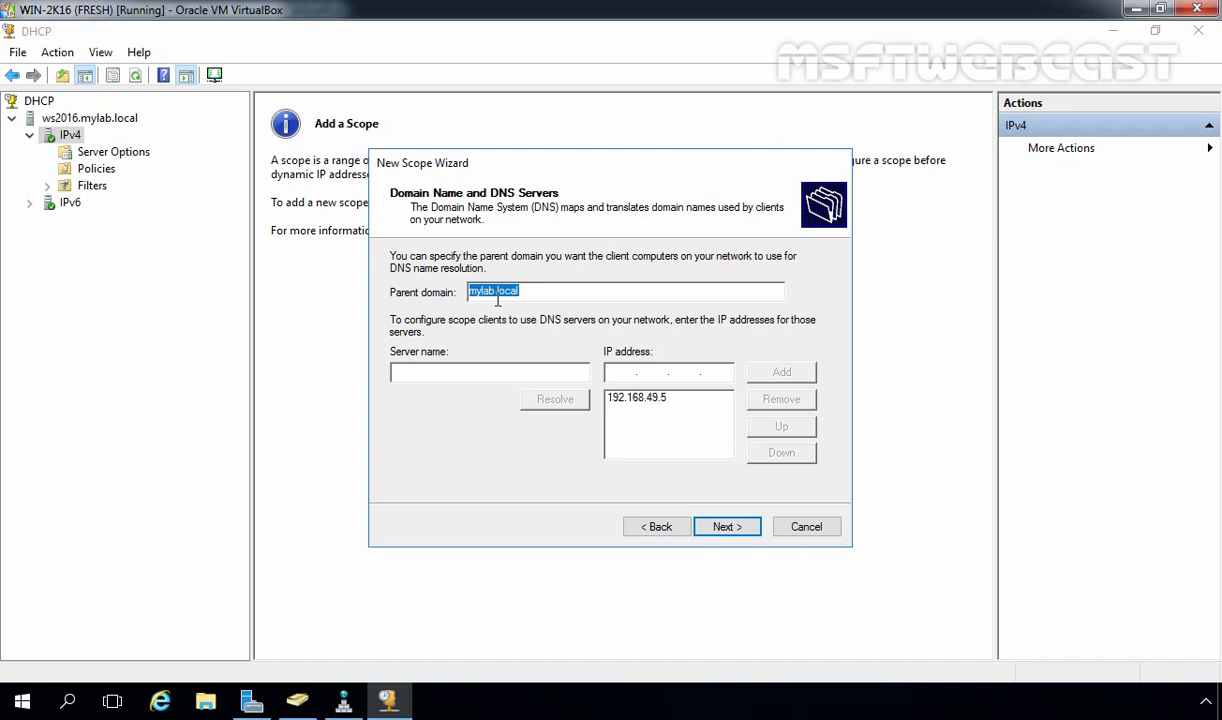
Accept domain mylab.local with DNS server 192.168.49.5, skip WINS, and activate SCOPE1 immediately
click(624, 400)
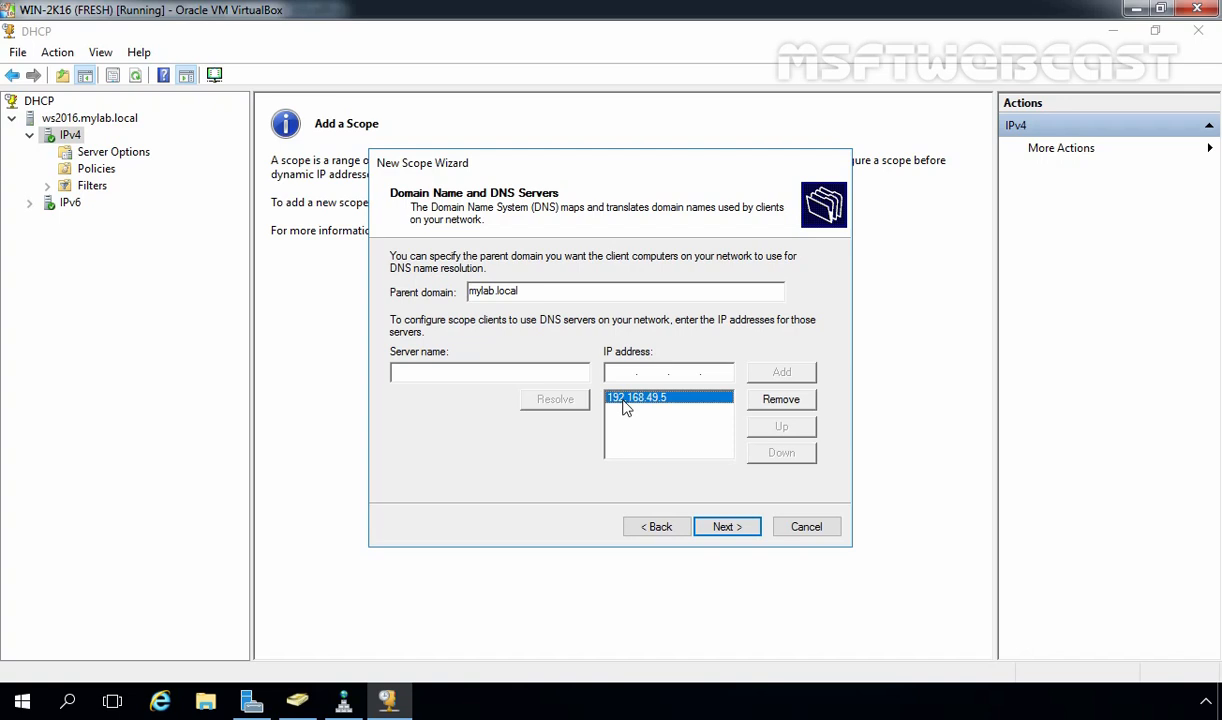
click(731, 529)
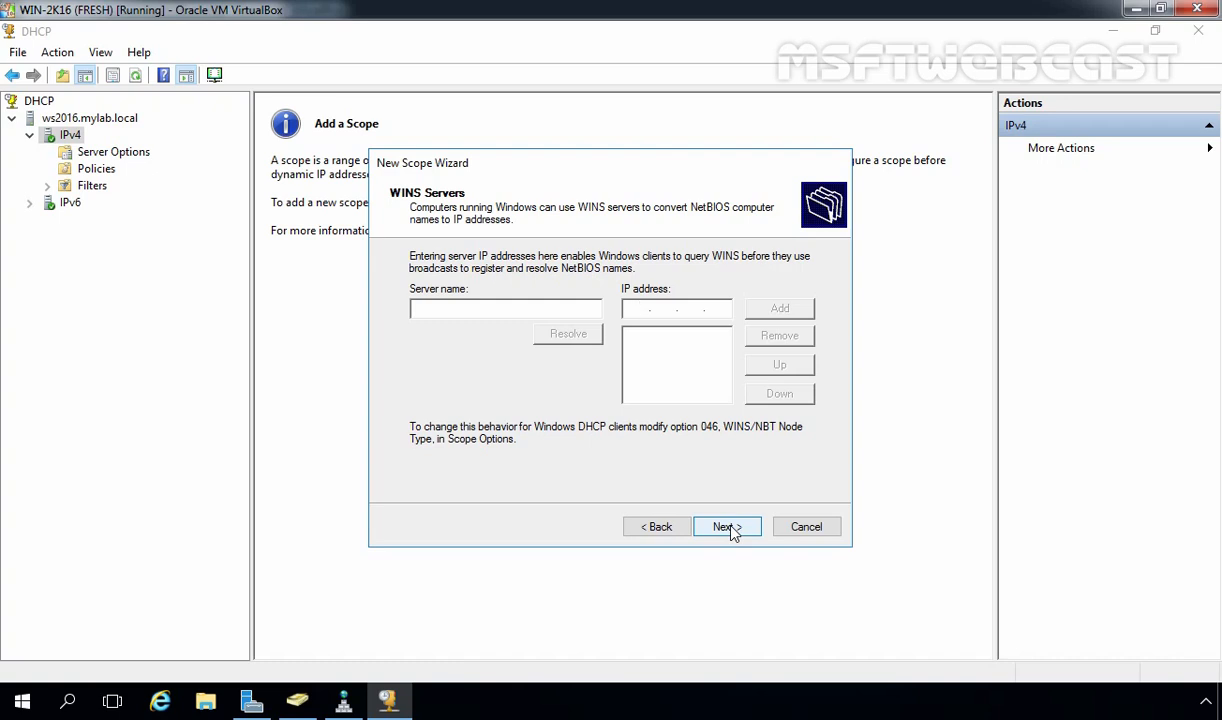
click(731, 529)
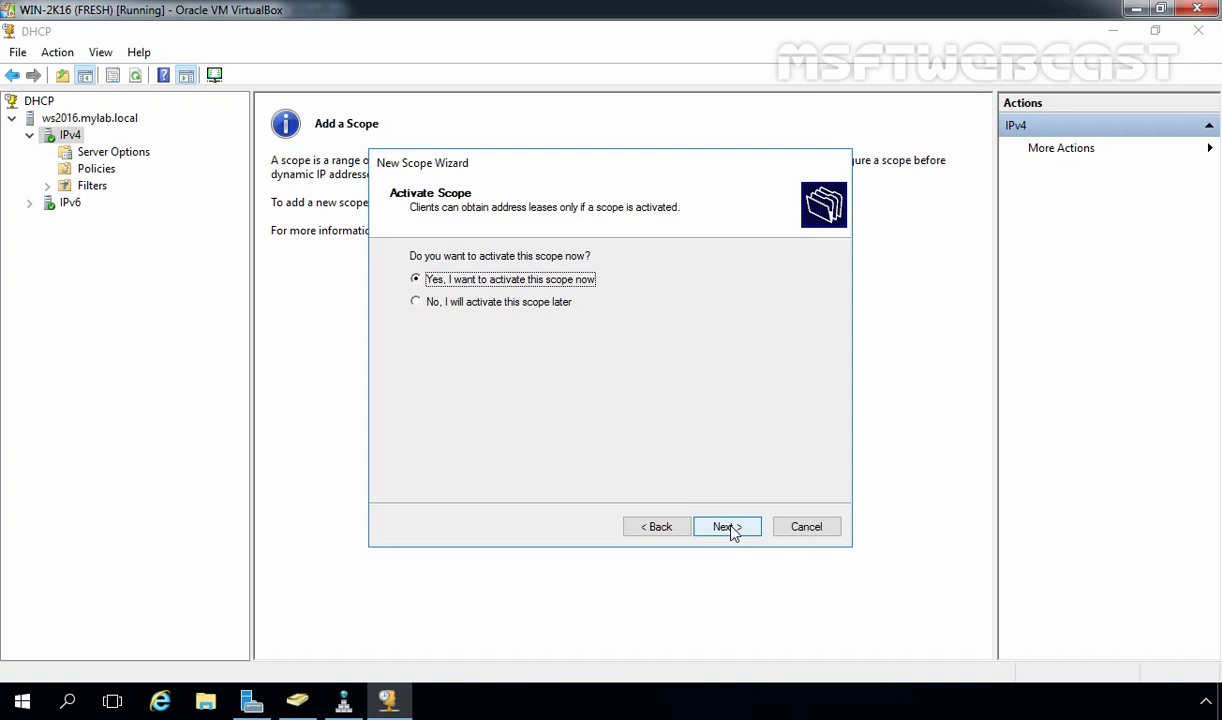
click(727, 527)
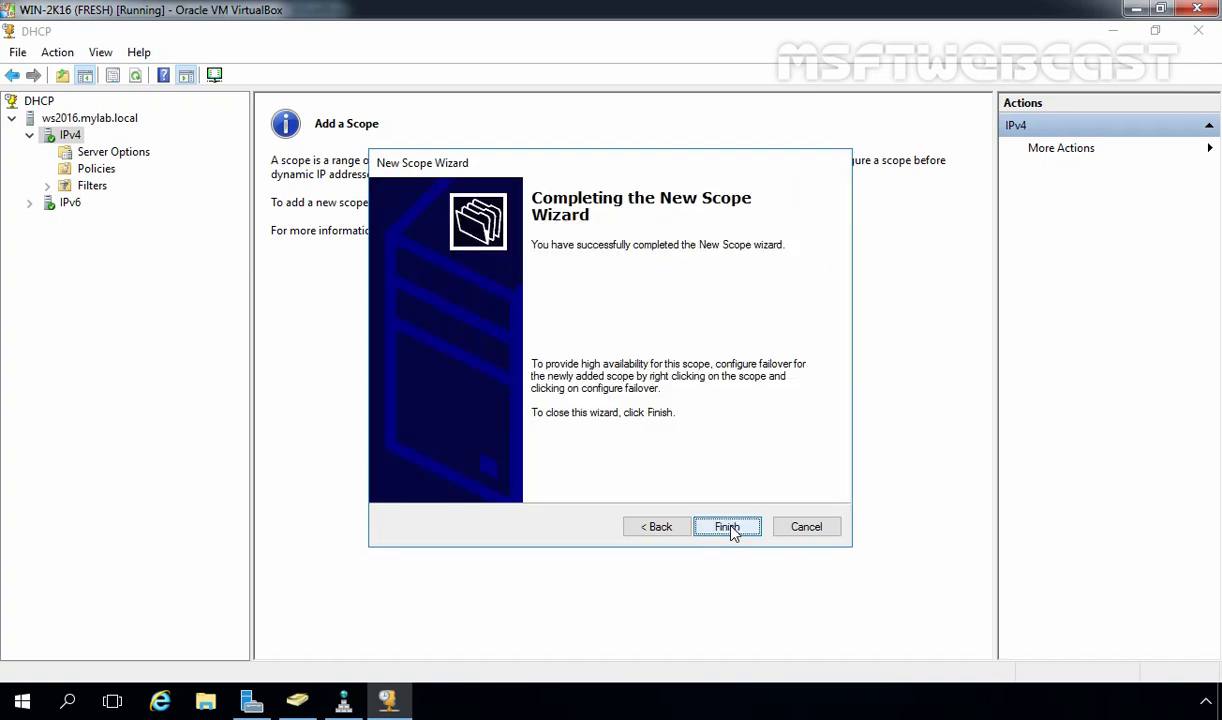
click(727, 527)
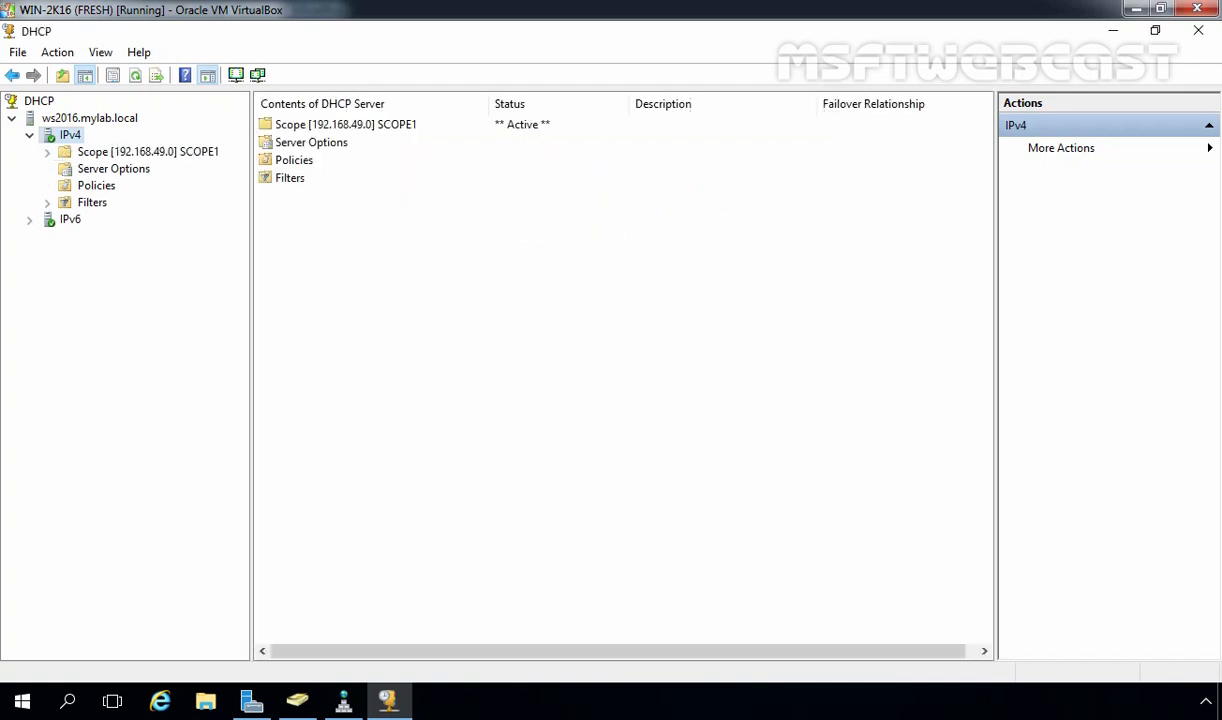
Expand SCOPE1 and show its Address Pool of 192.168.49.20–192.168.49.250
double_click(130, 153)
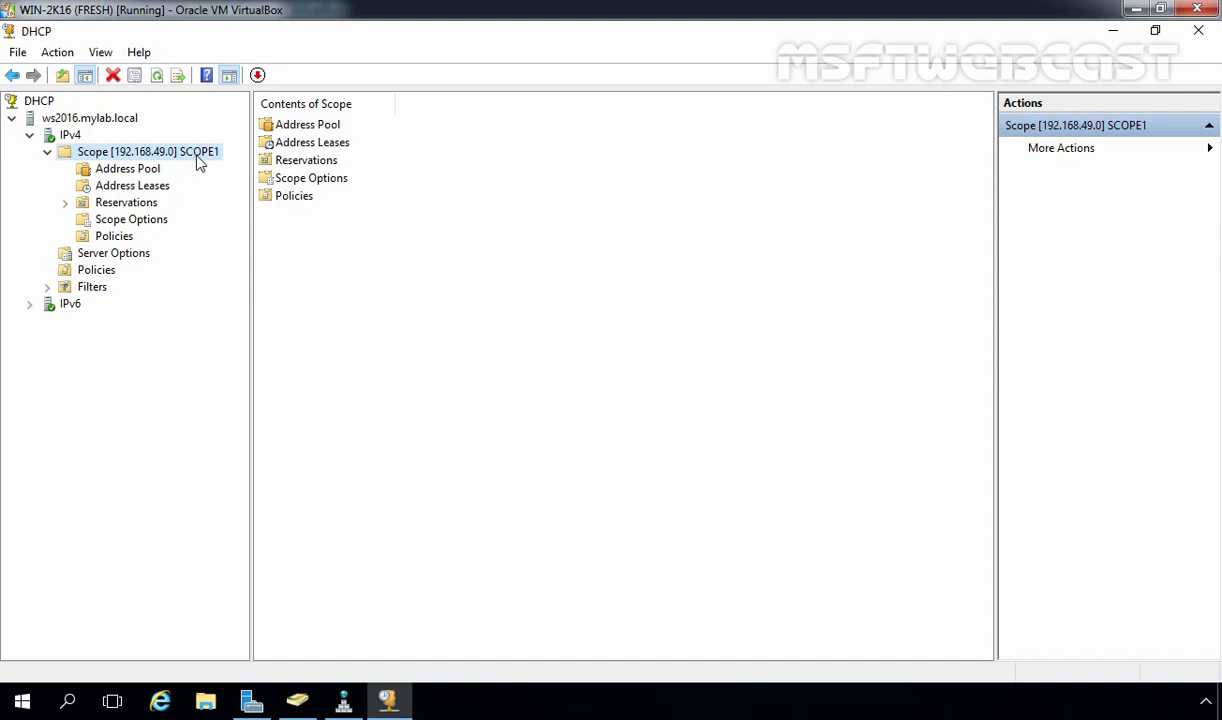
click(122, 170)
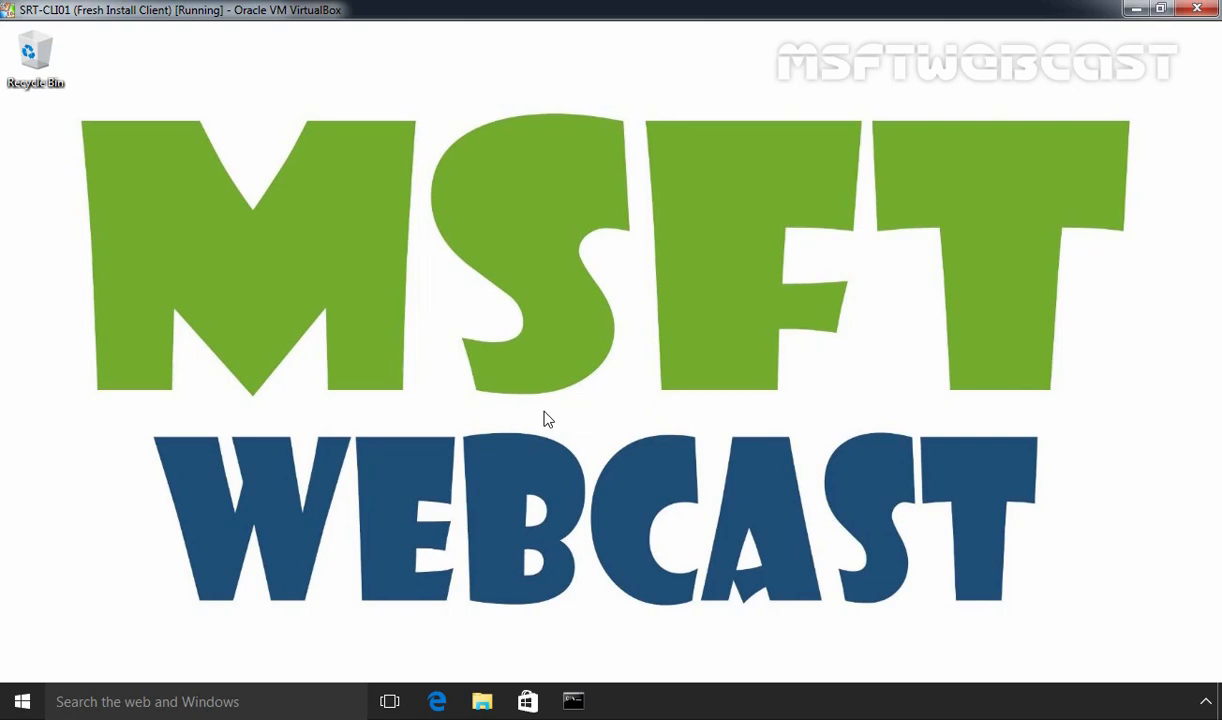
On the client, confirm the Ethernet adapter's IPv4 obtains IP and DNS addresses automatically
right_click(22, 706)
click(112, 447)
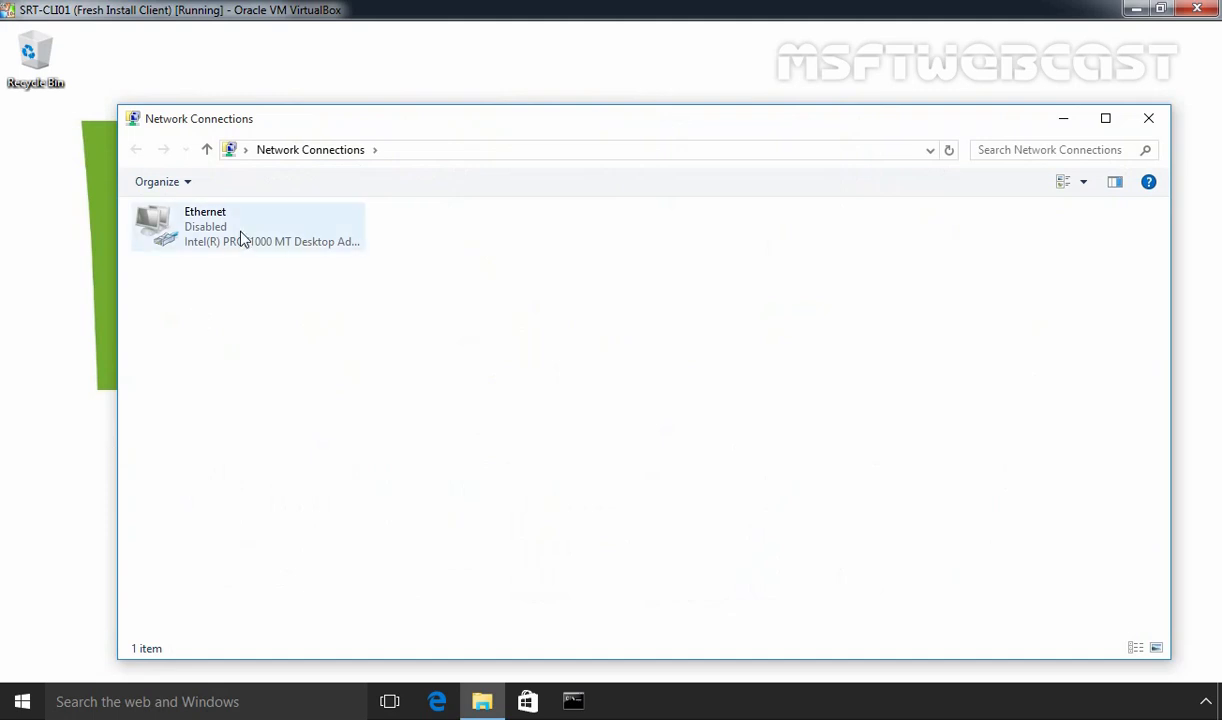
click(242, 239)
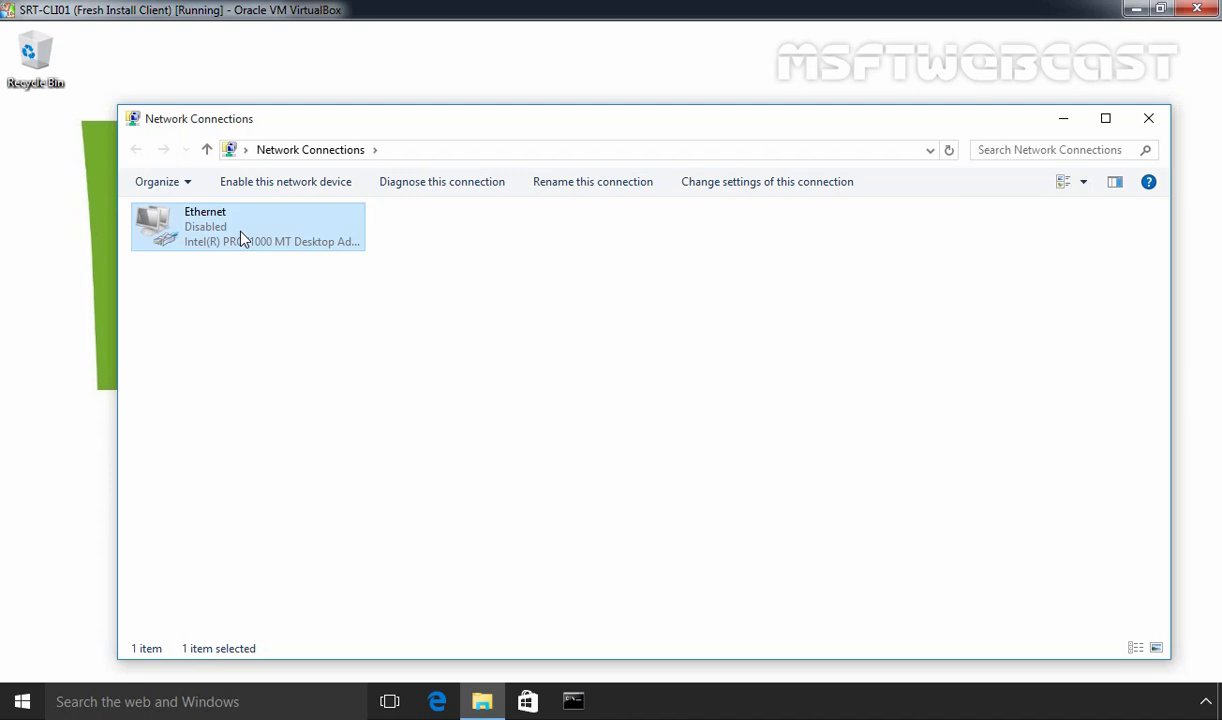
right_click(241, 234)
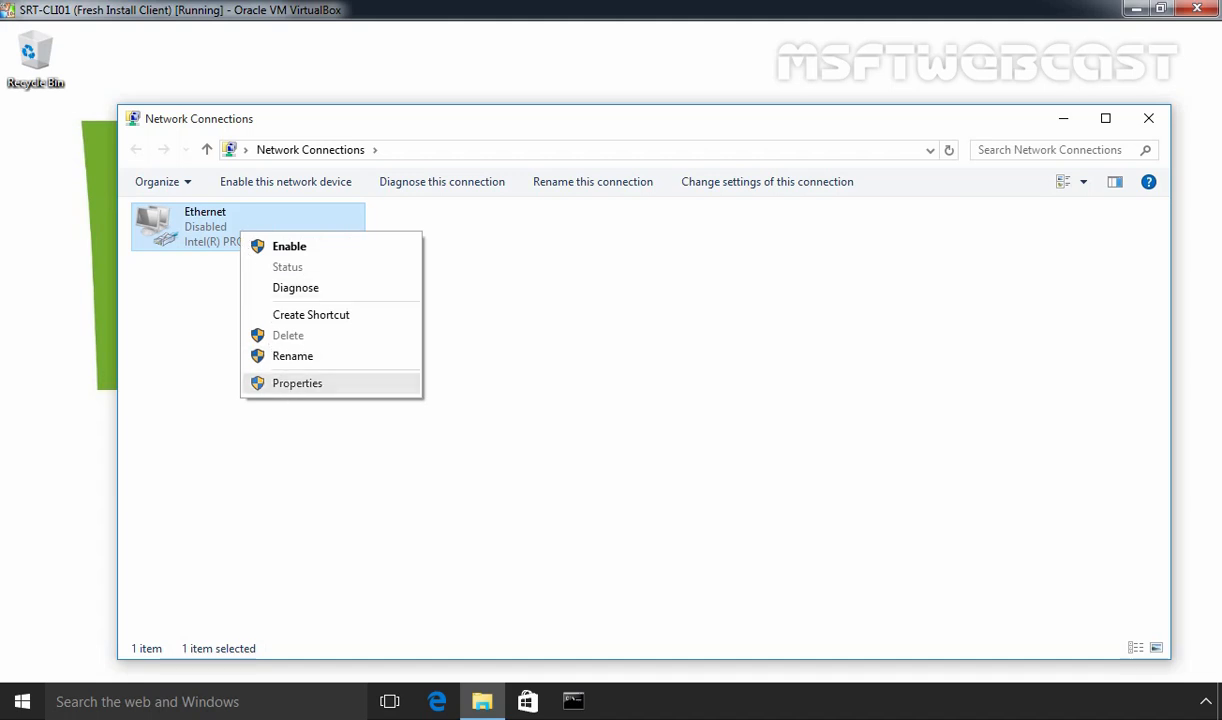
click(280, 383)
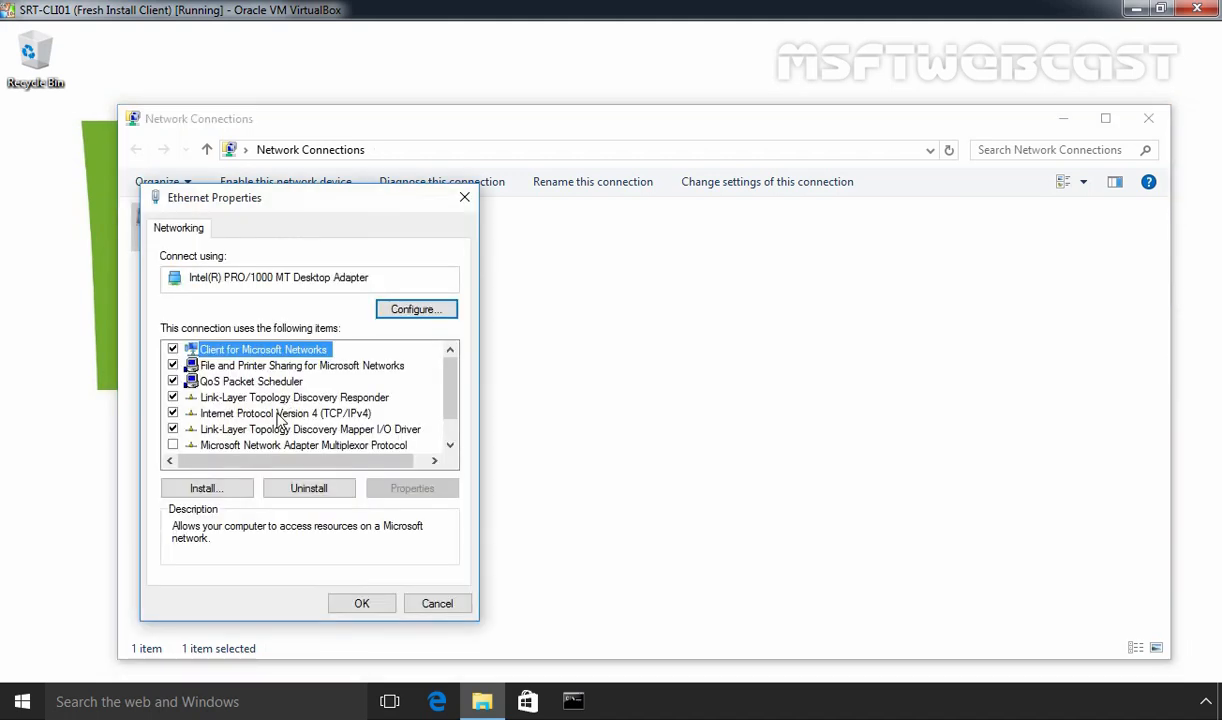
click(279, 414)
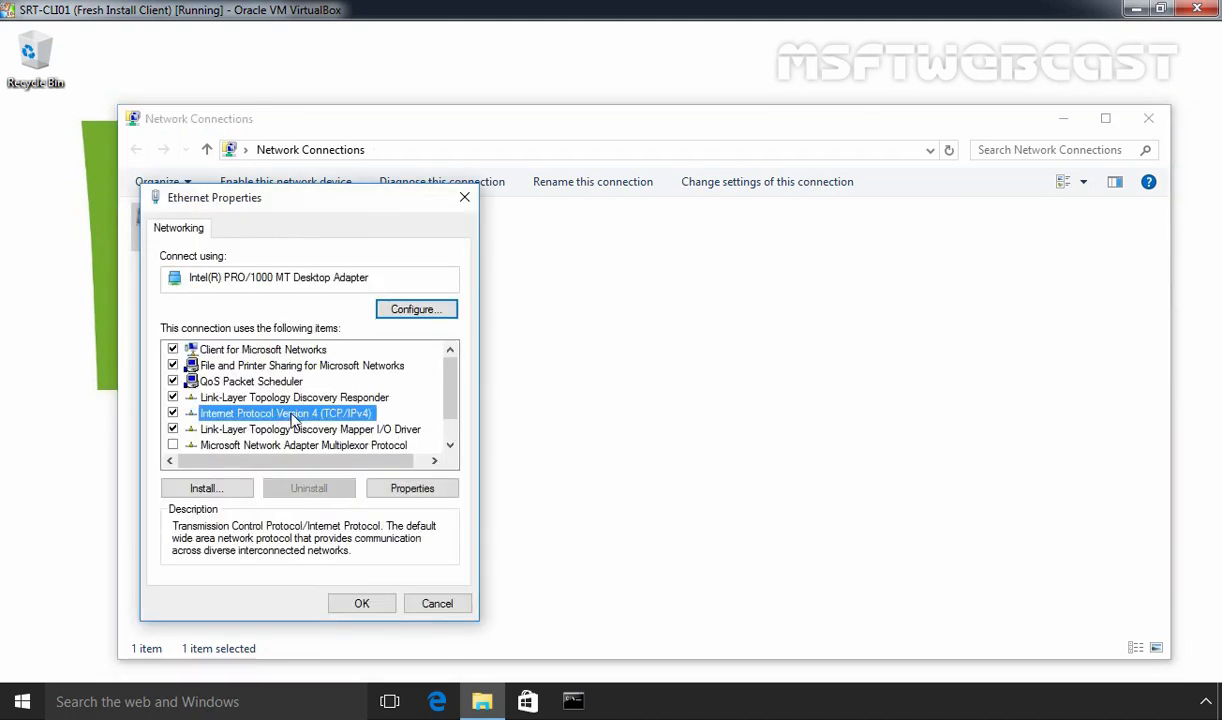
click(413, 489)
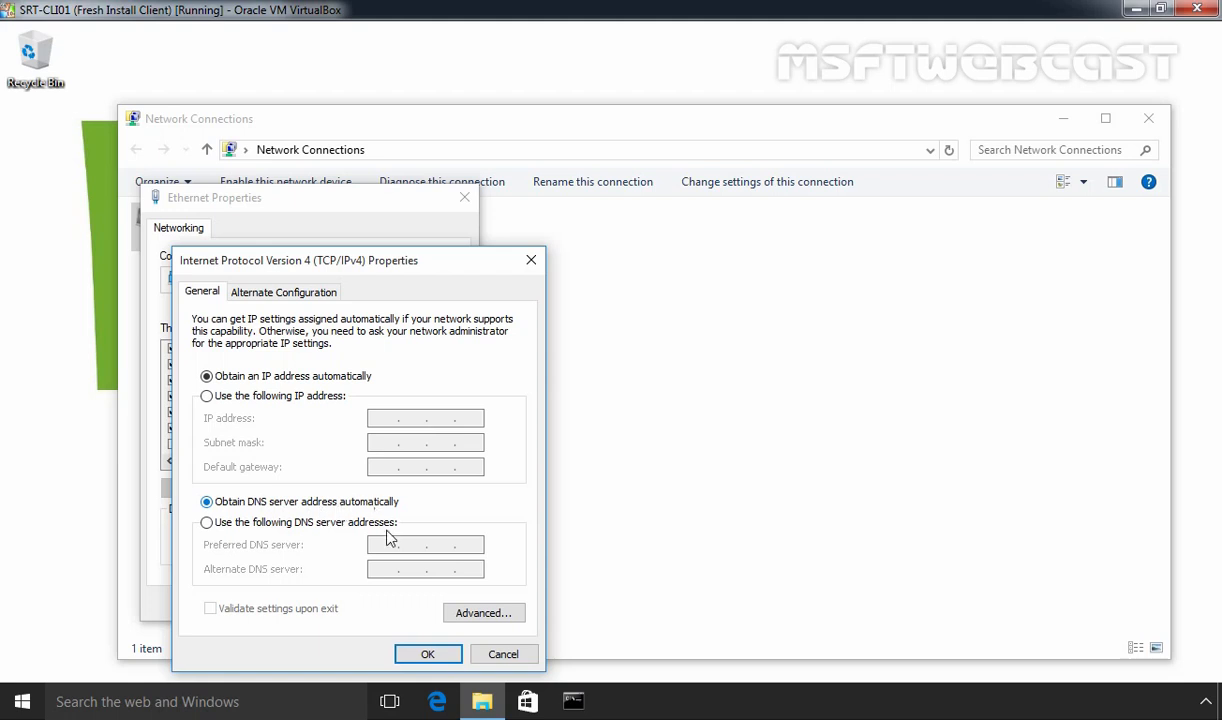
click(428, 654)
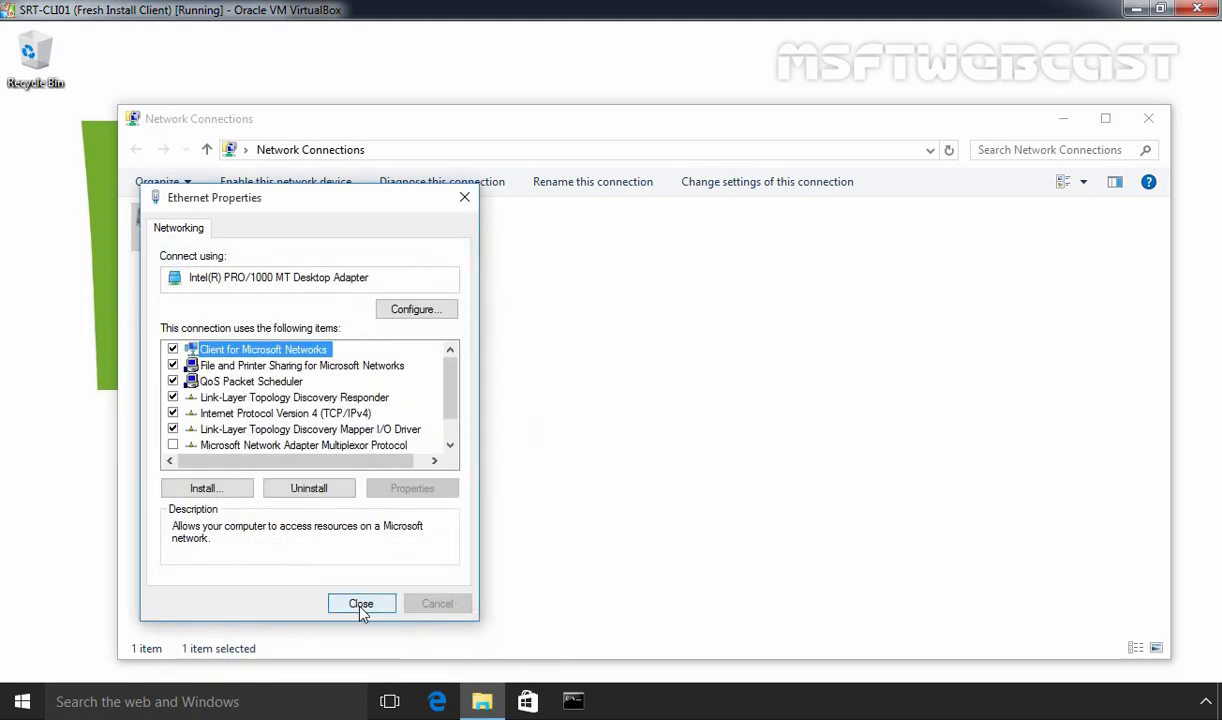
click(360, 605)
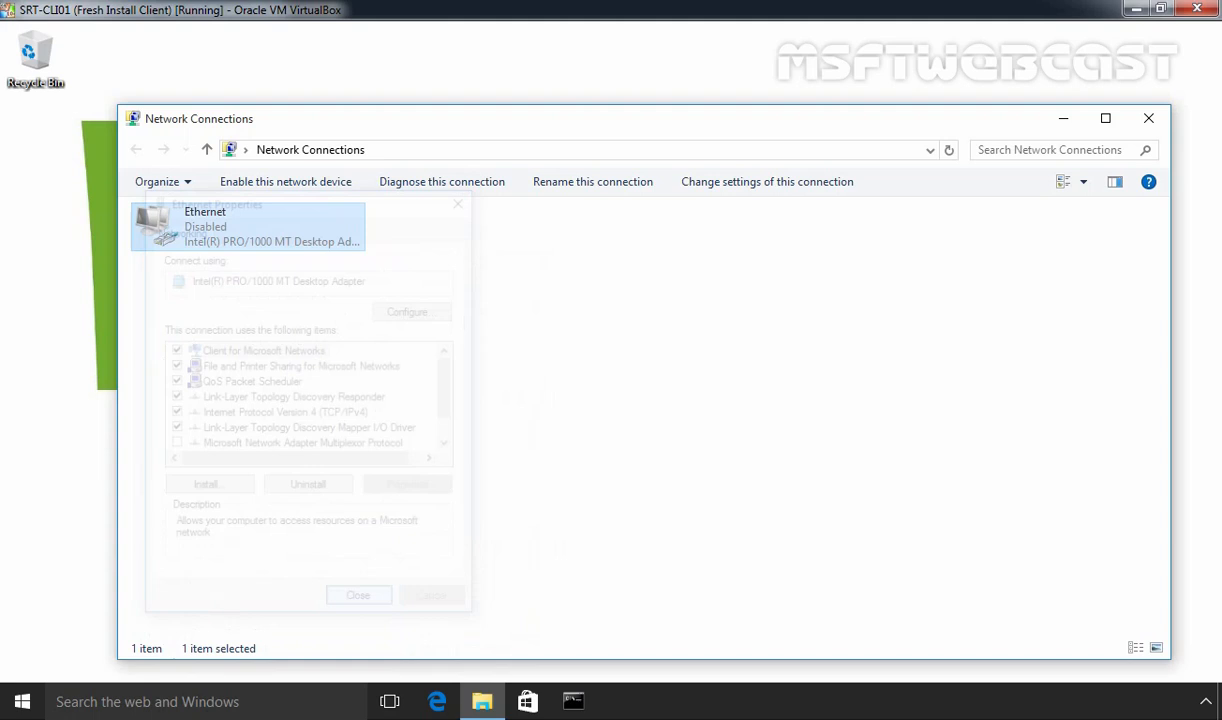
Enable the Ethernet adapter, decline network discovery on mylab.local, and close Network Connections
right_click(228, 238)
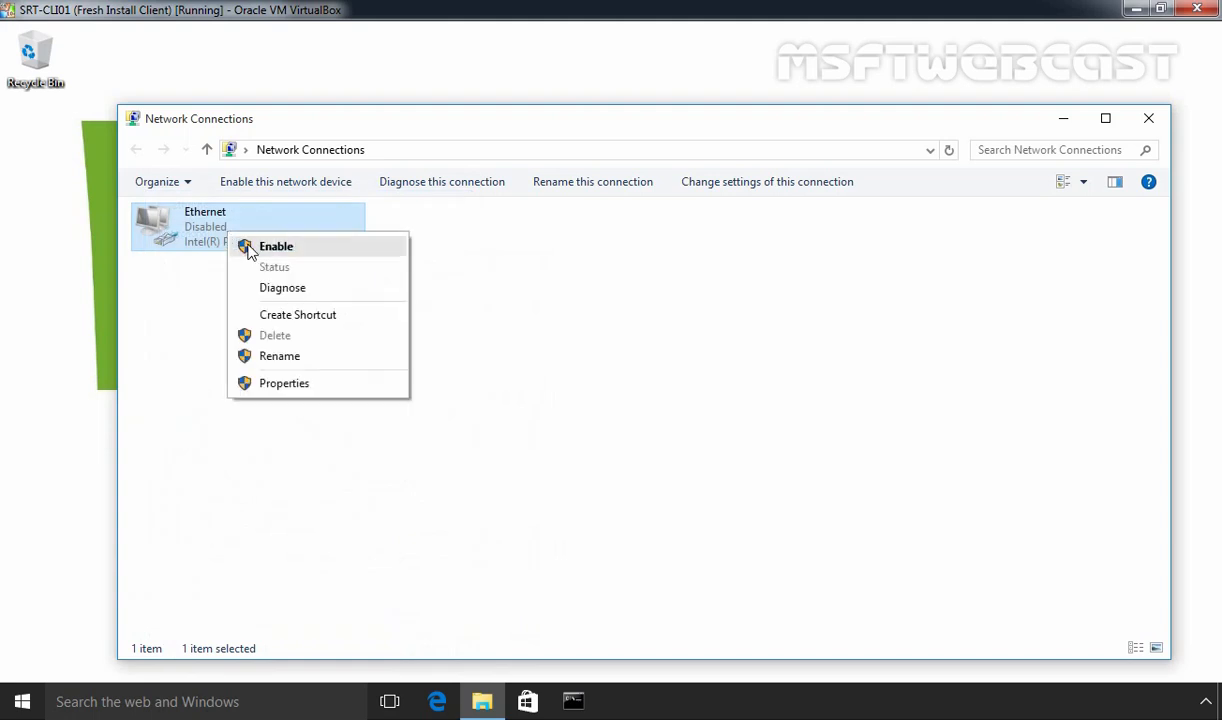
click(250, 250)
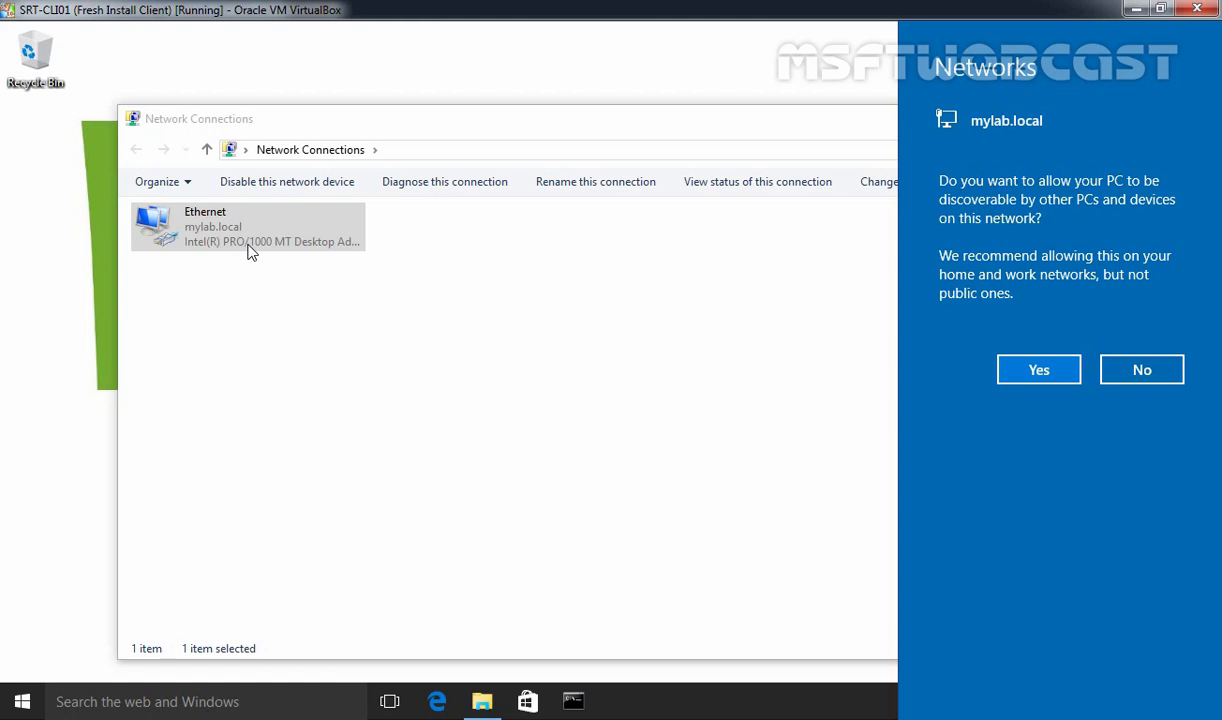
click(1142, 371)
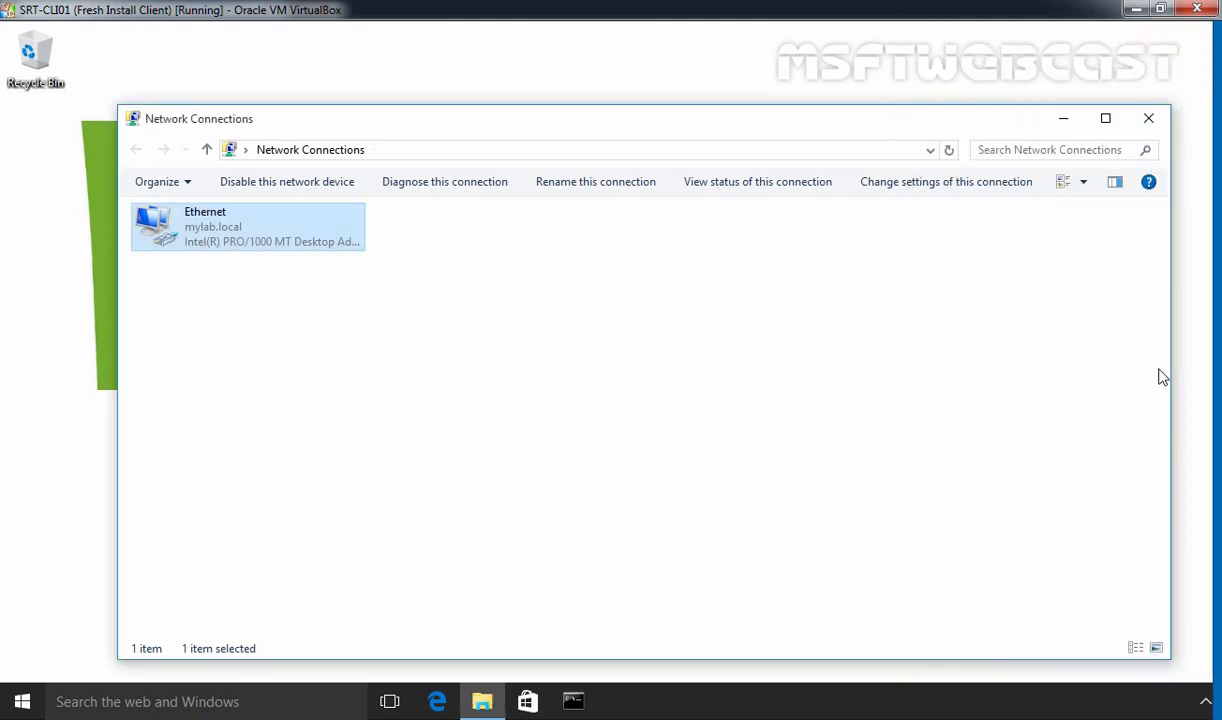
click(1156, 126)
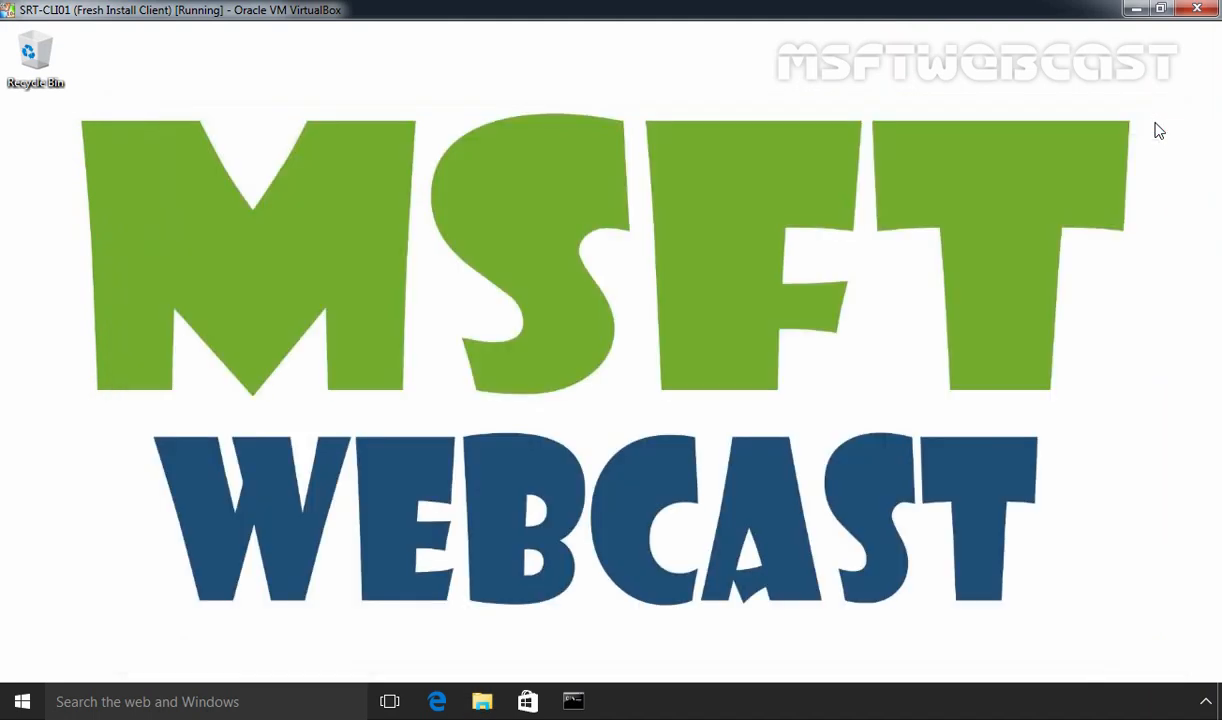
Run ipconfig /all in a Command Prompt and maximize the window to show the full output
click(589, 704)
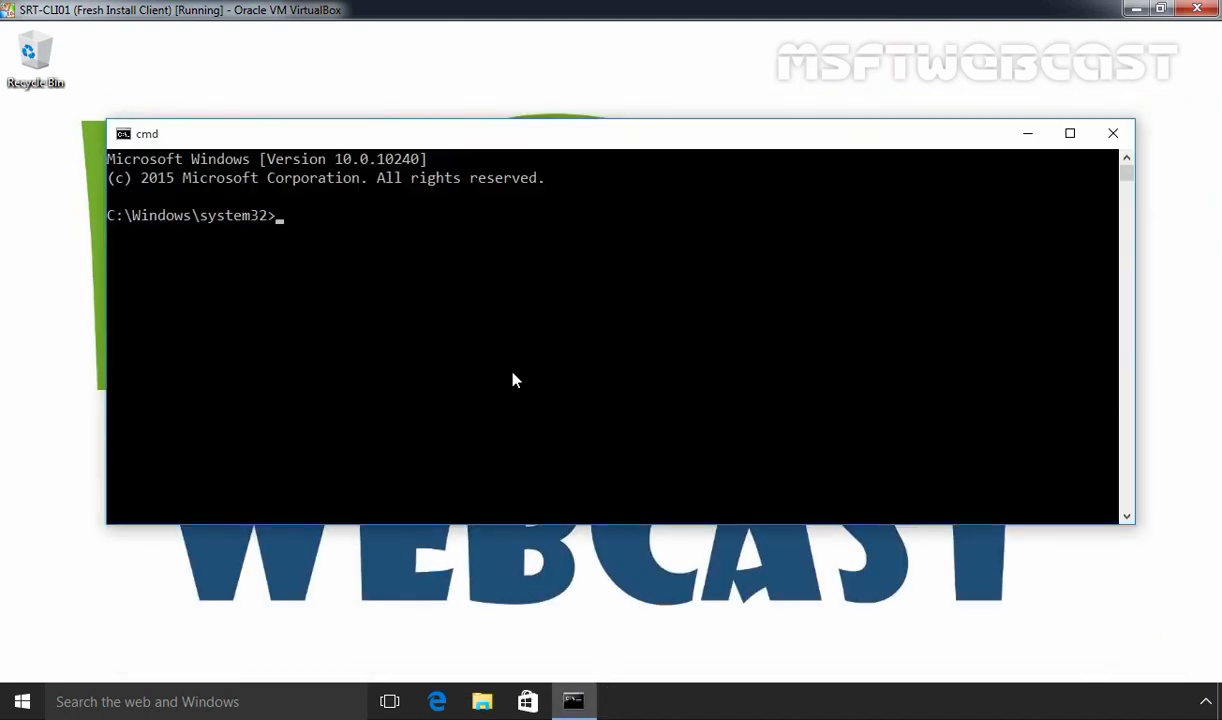
text(ipconfig /all)
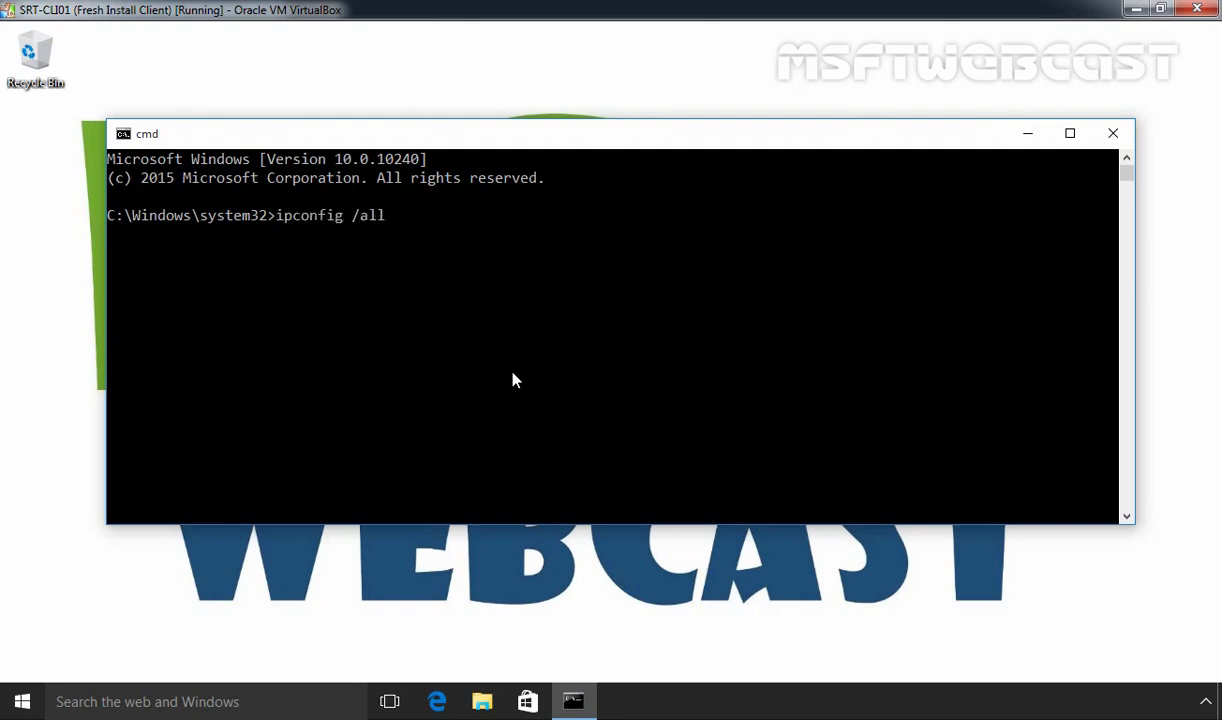
key(Return)
scroll(508, 379, up, 3)
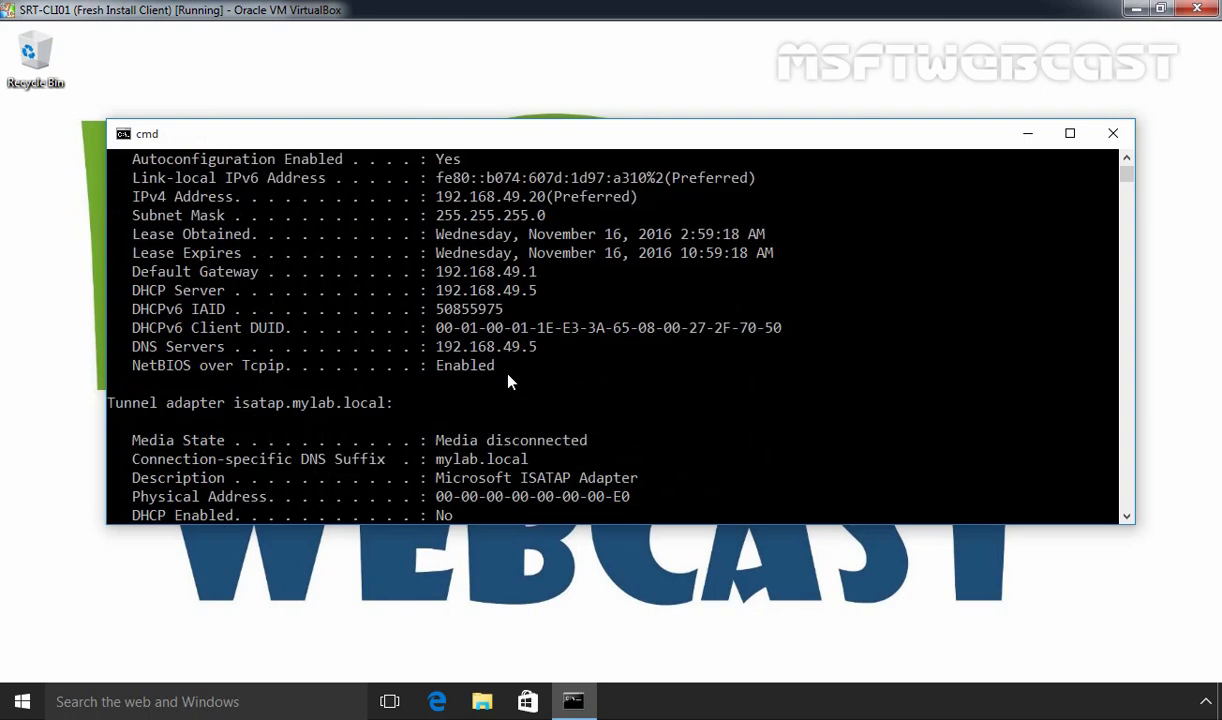
double_click(428, 138)
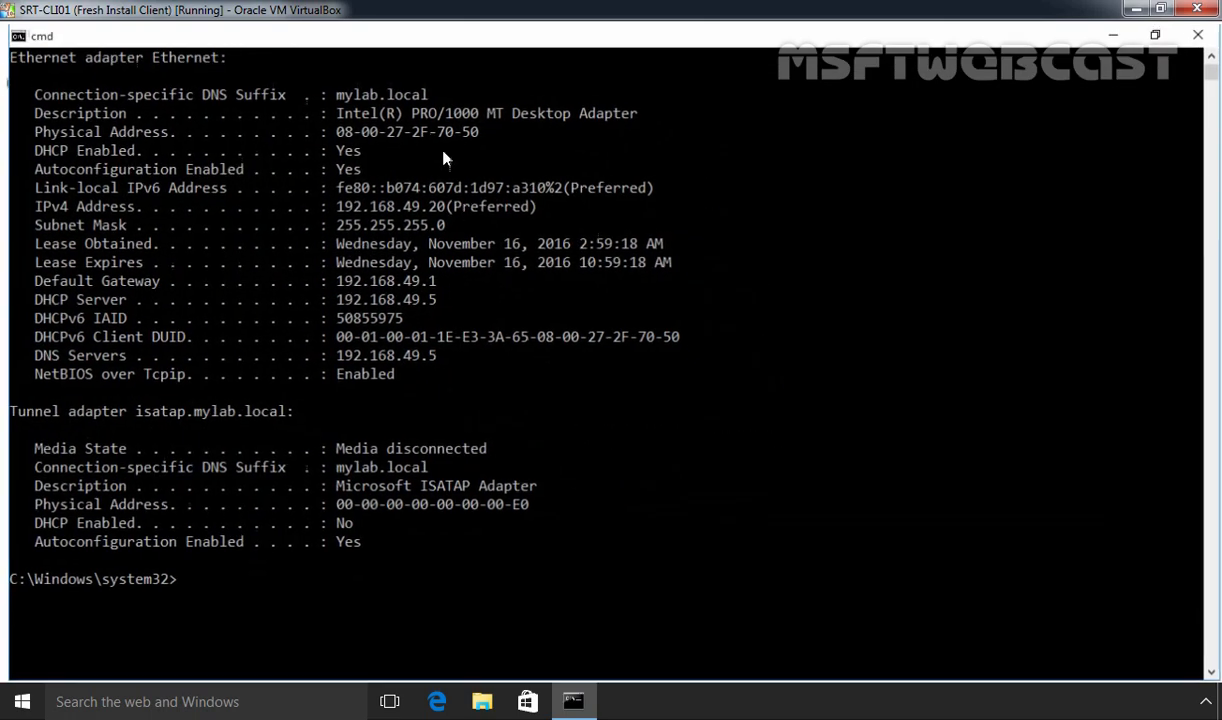
Highlight IPv4 192.168.49.20, mask 255.255.255.0, gateway 192.168.49.1, and DHCP/DNS server 192.168.49.5
drag(26, 206, 457, 204)
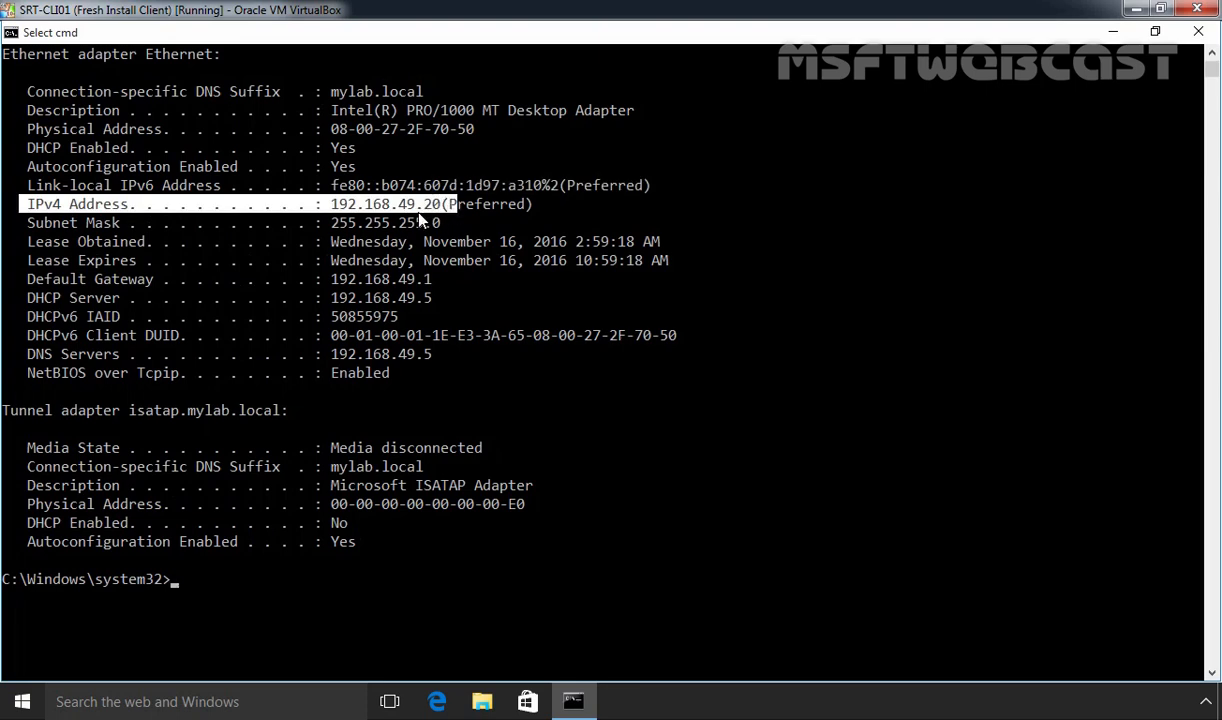
drag(326, 222, 444, 222)
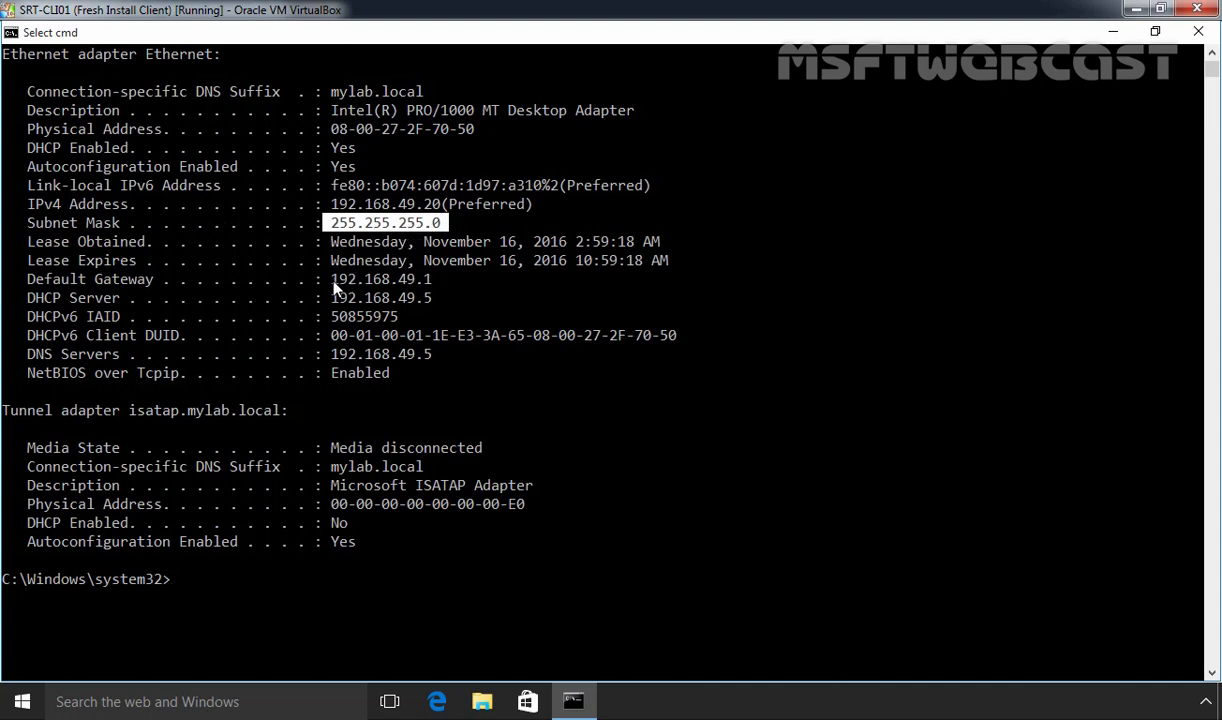
drag(334, 282, 430, 286)
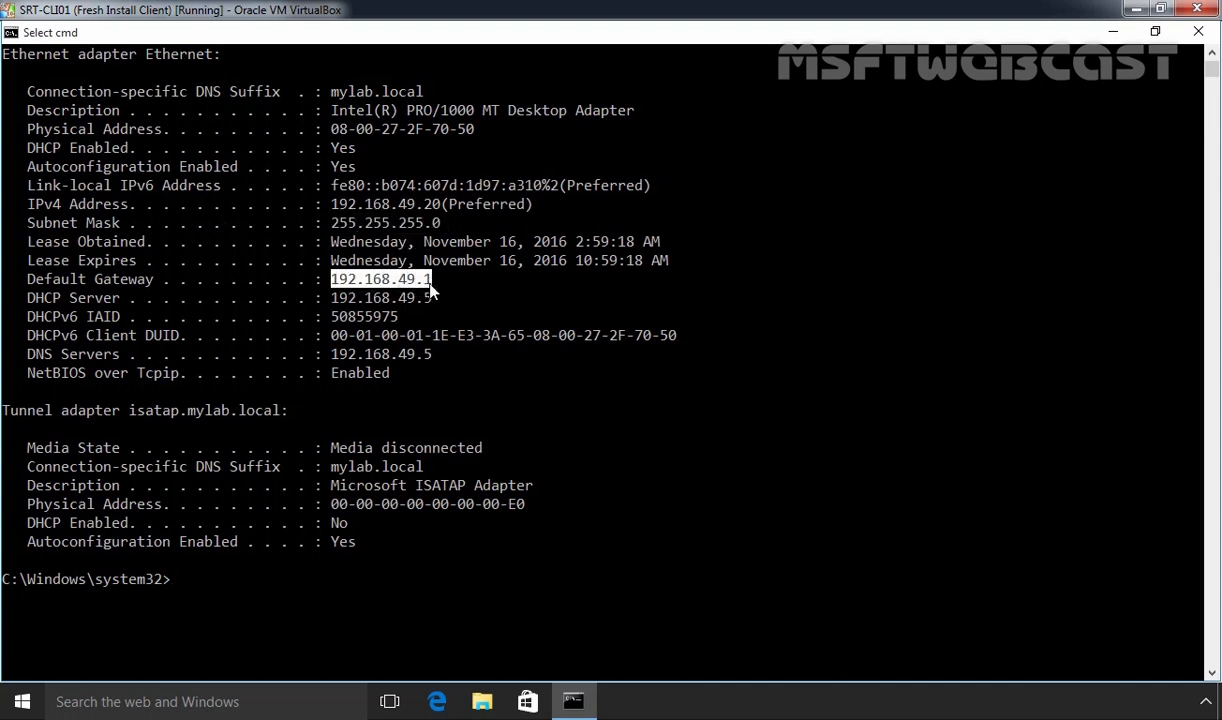
click(336, 298)
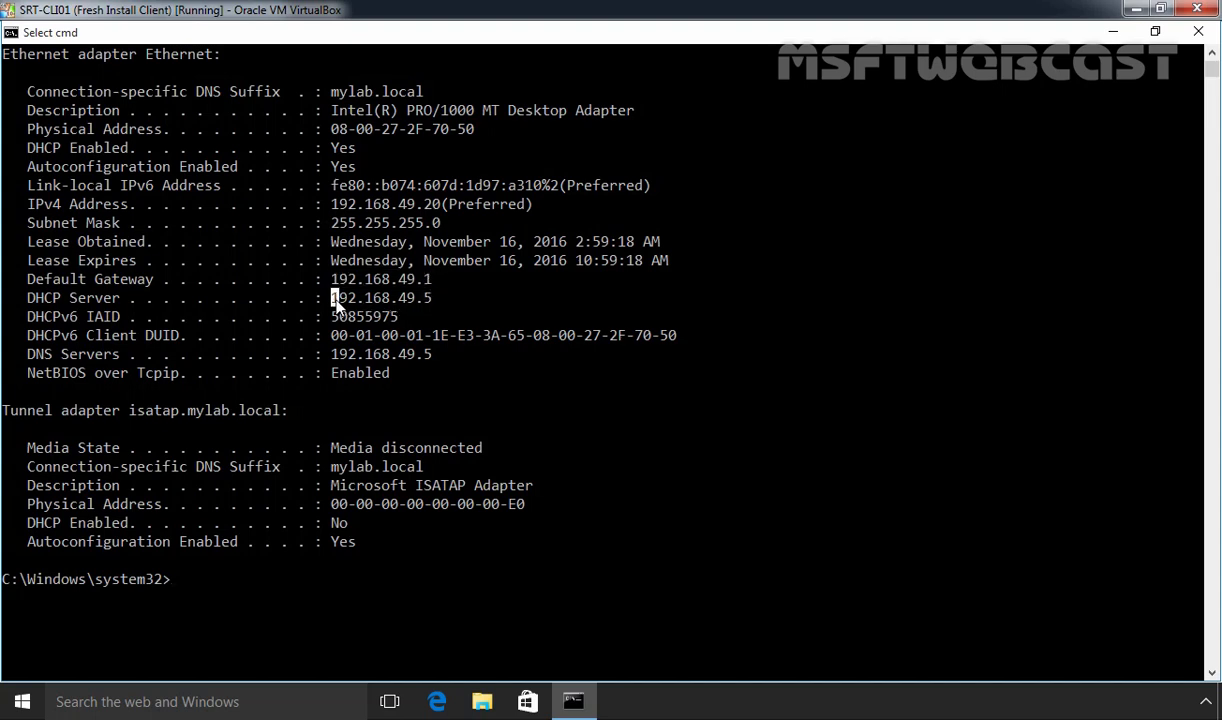
drag(336, 302, 436, 305)
drag(324, 353, 432, 364)
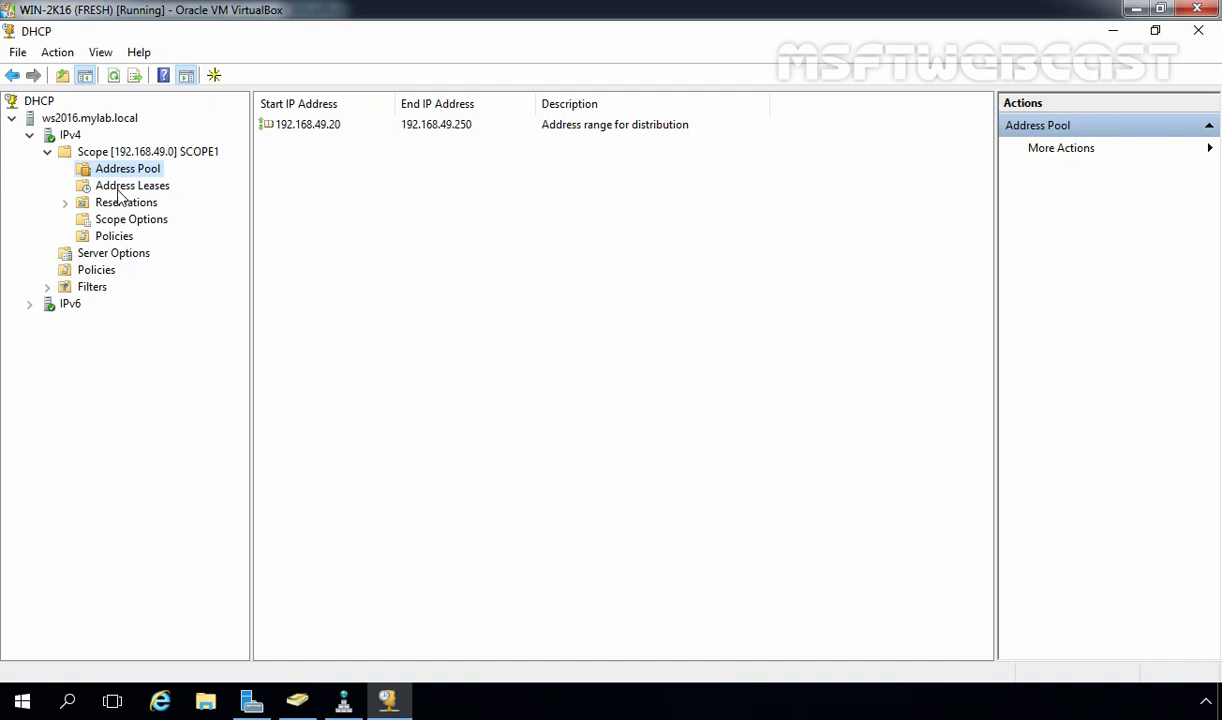
List SCOPE1's address leases and autofit the Name and Unique ID columns to reveal WS10-CLI01.mylab.local
click(118, 188)
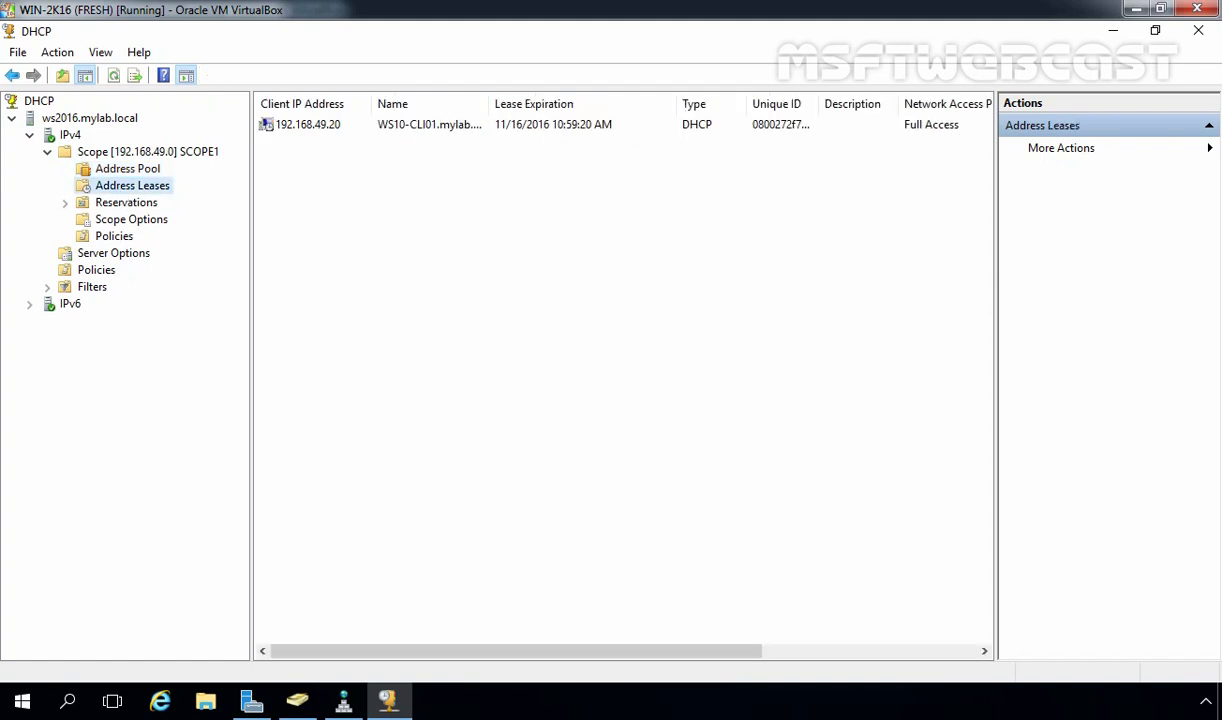
double_click(491, 103)
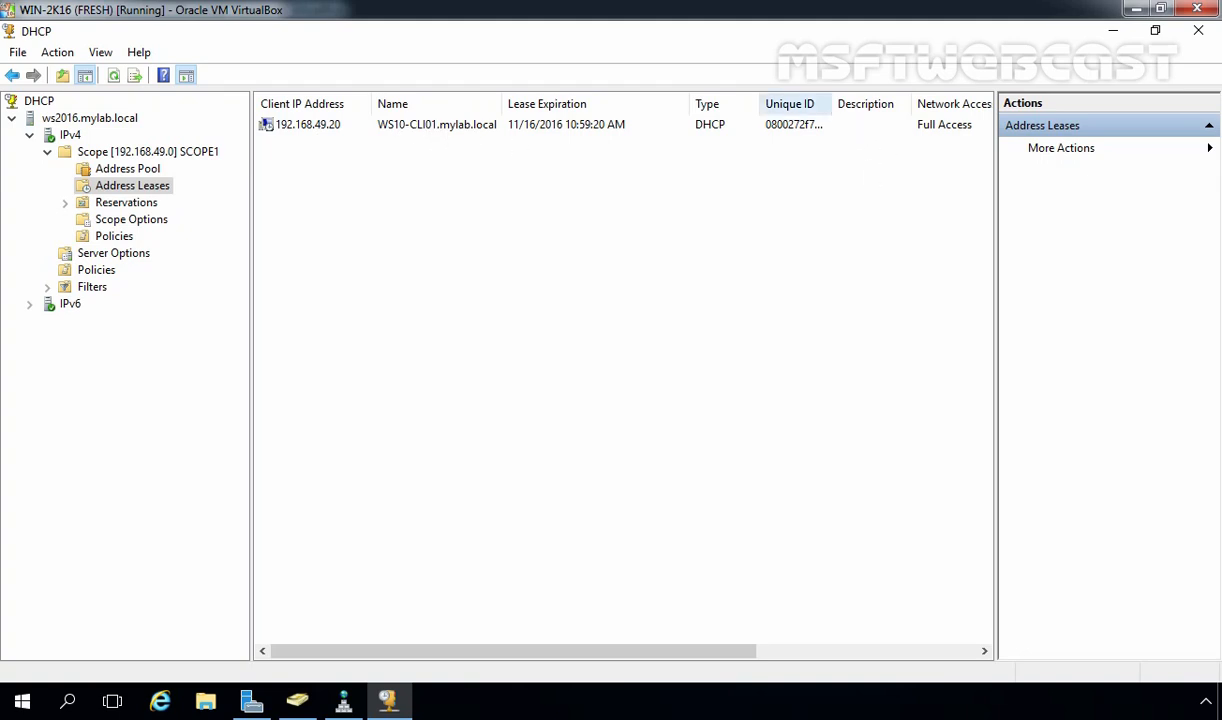
double_click(836, 103)
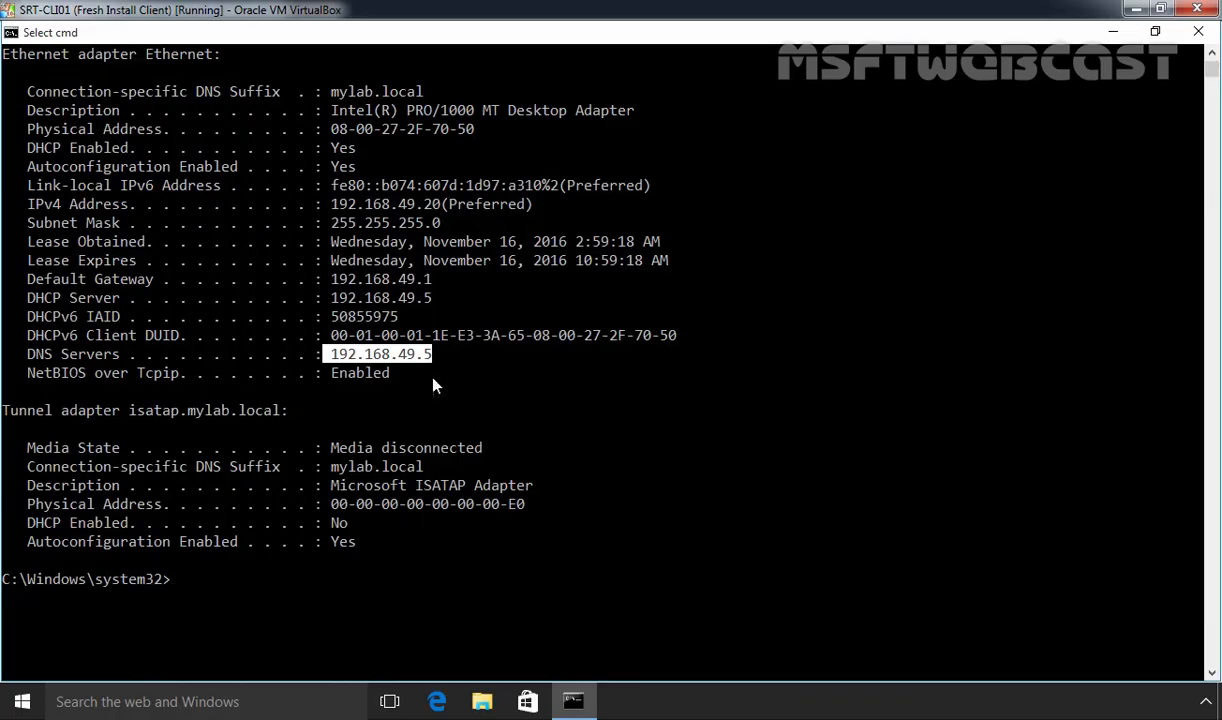
Highlight the adapter's physical address, then close the Command Prompt window
drag(322, 129, 479, 146)
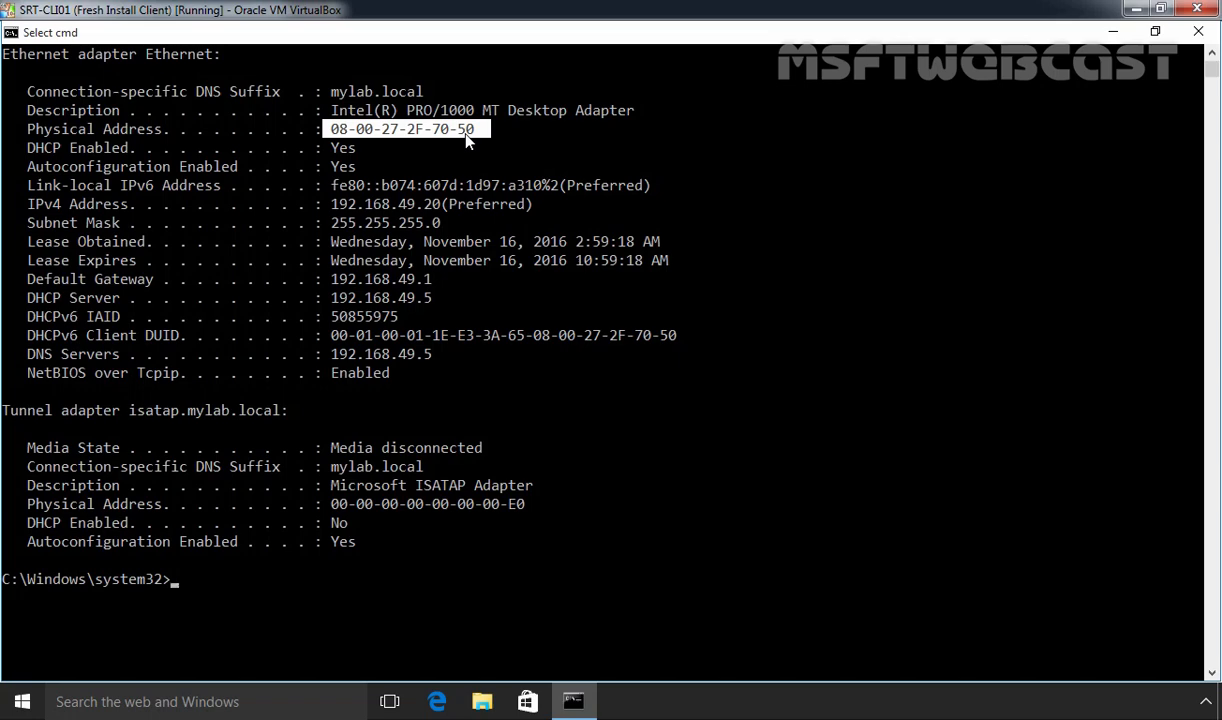
click(1199, 33)
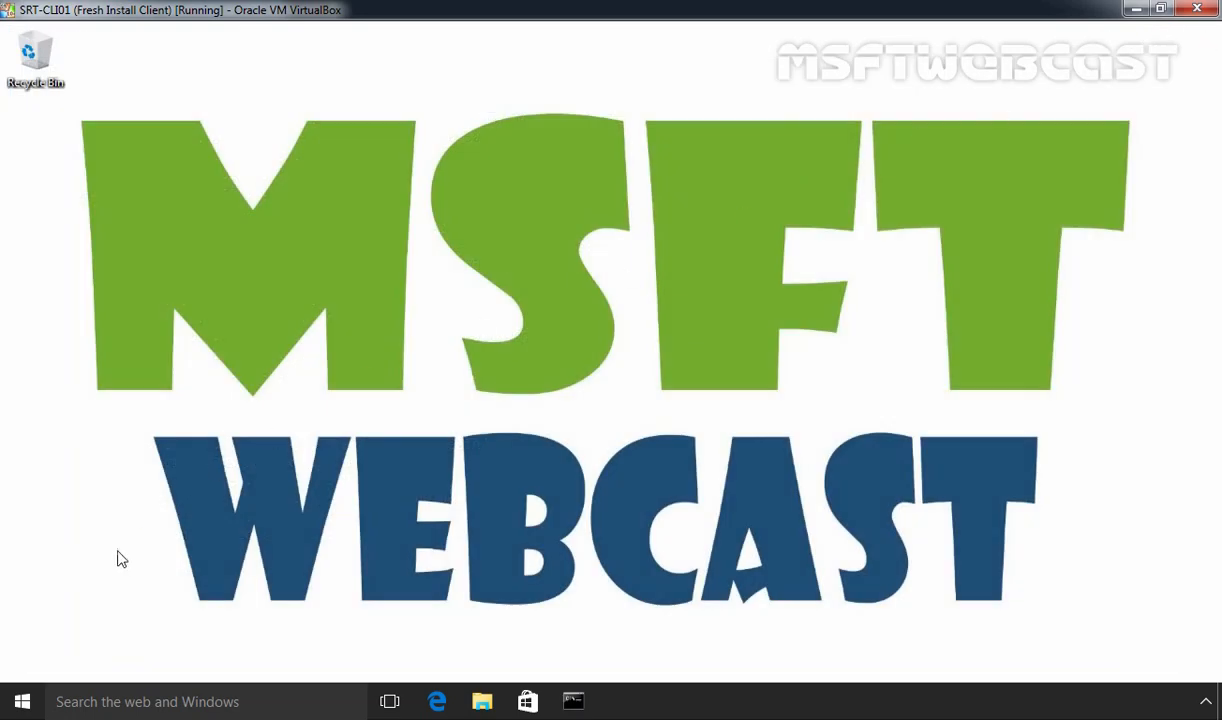
In maximized Settings, go to System > About and choose Join a domain for WS10-CLI01
click(22, 701)
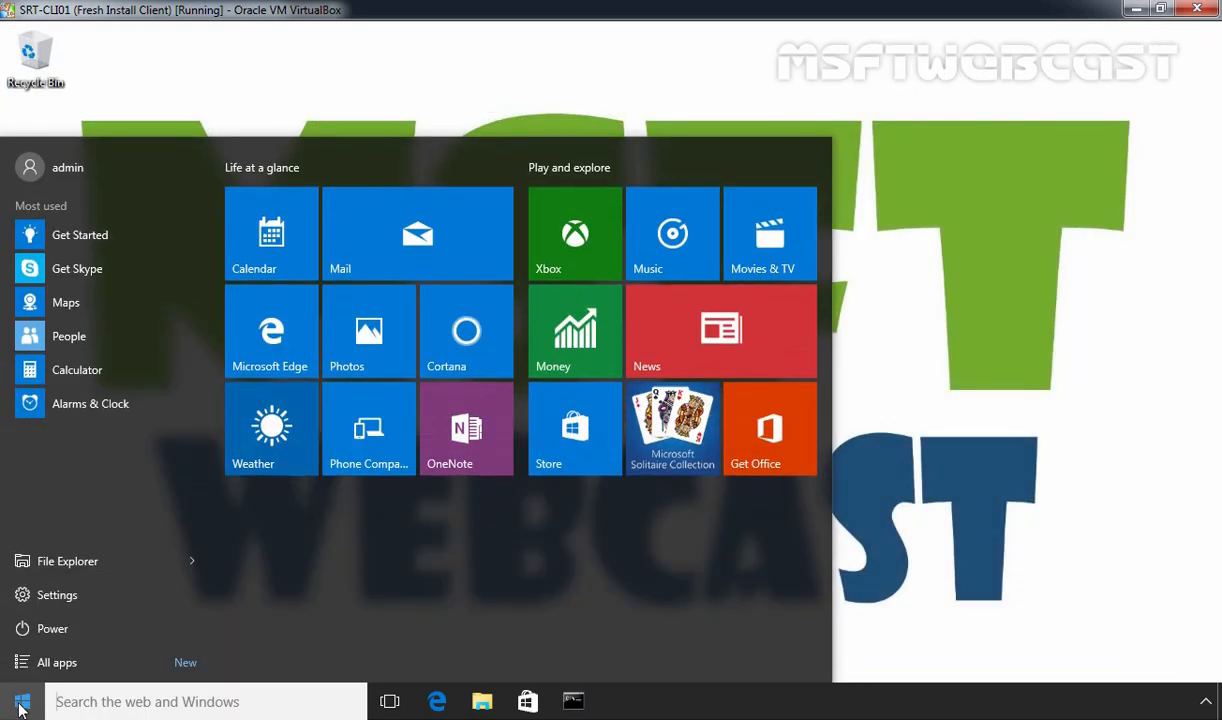
click(65, 599)
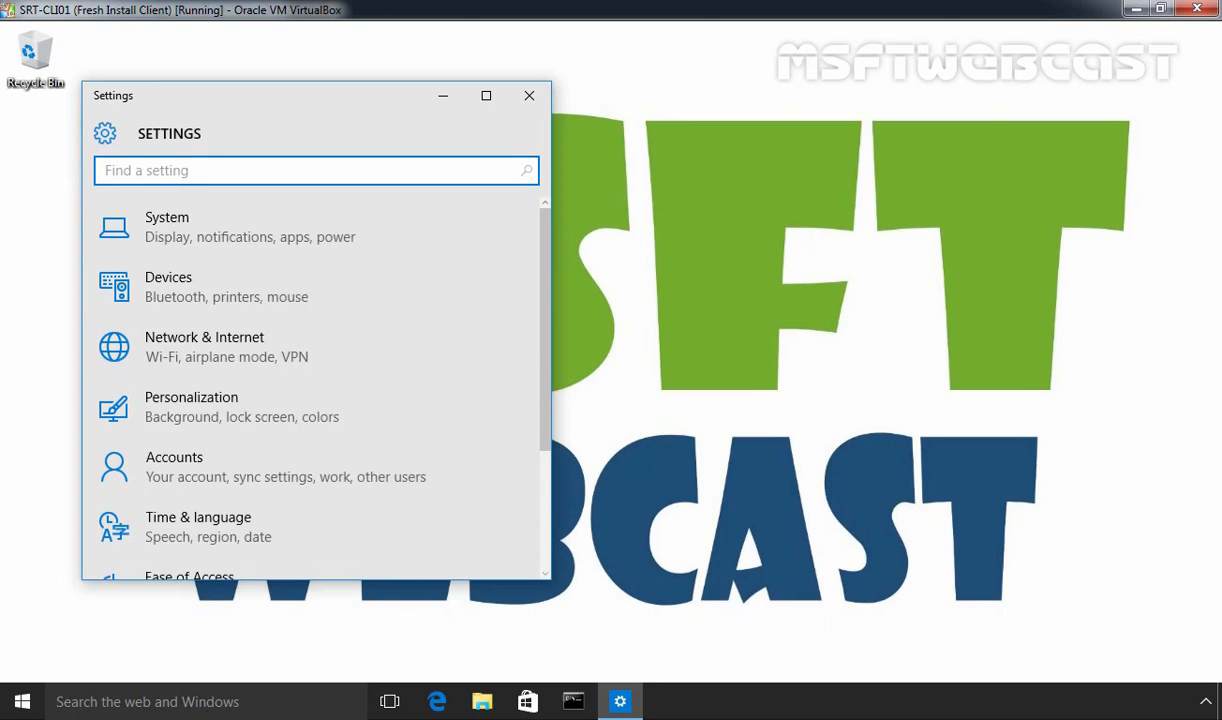
click(486, 95)
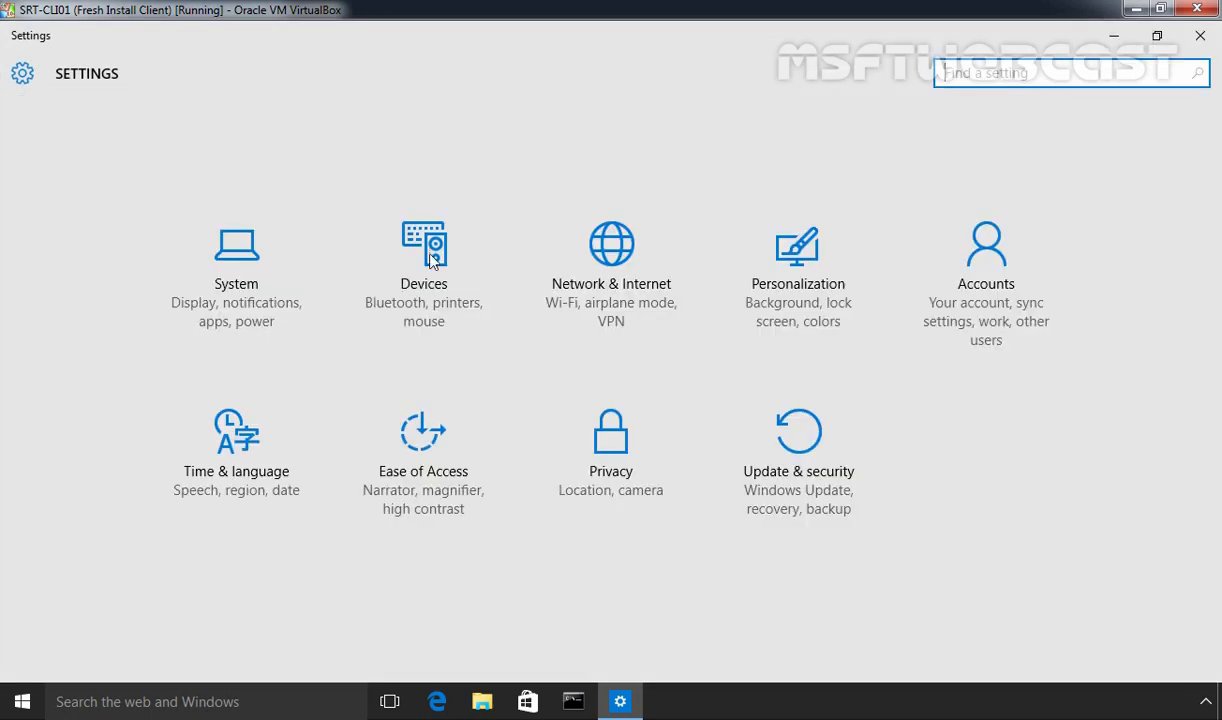
click(246, 306)
click(43, 532)
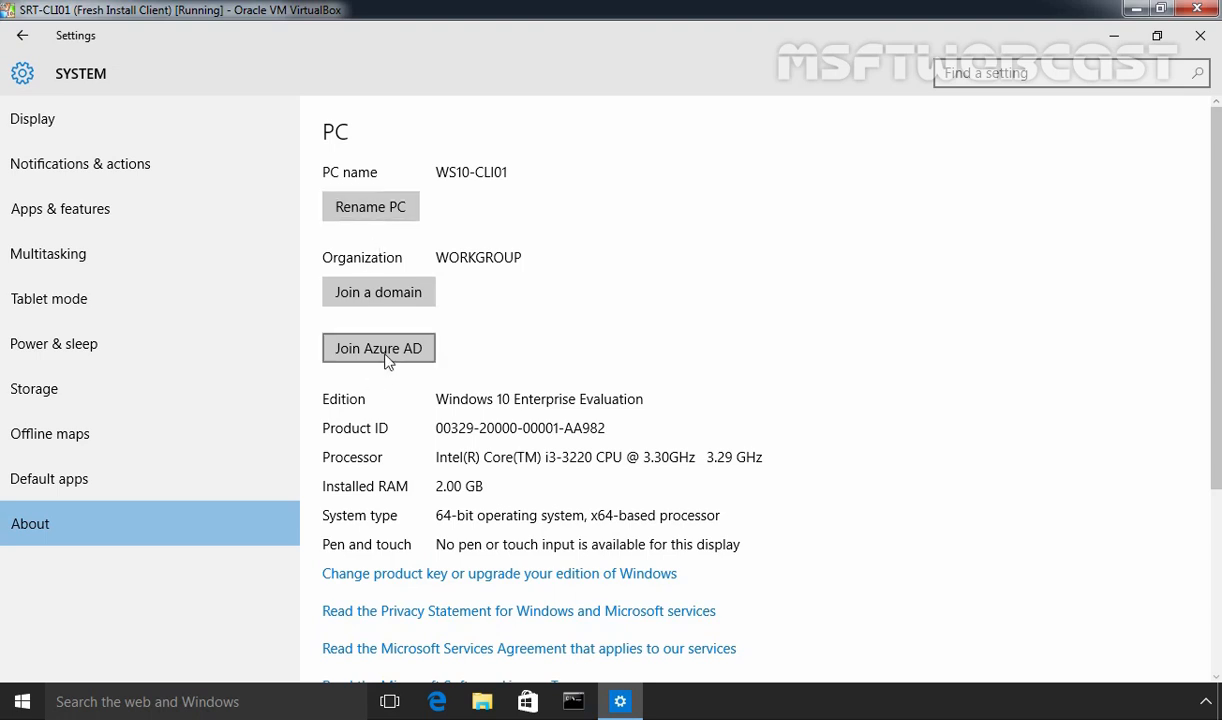
click(405, 297)
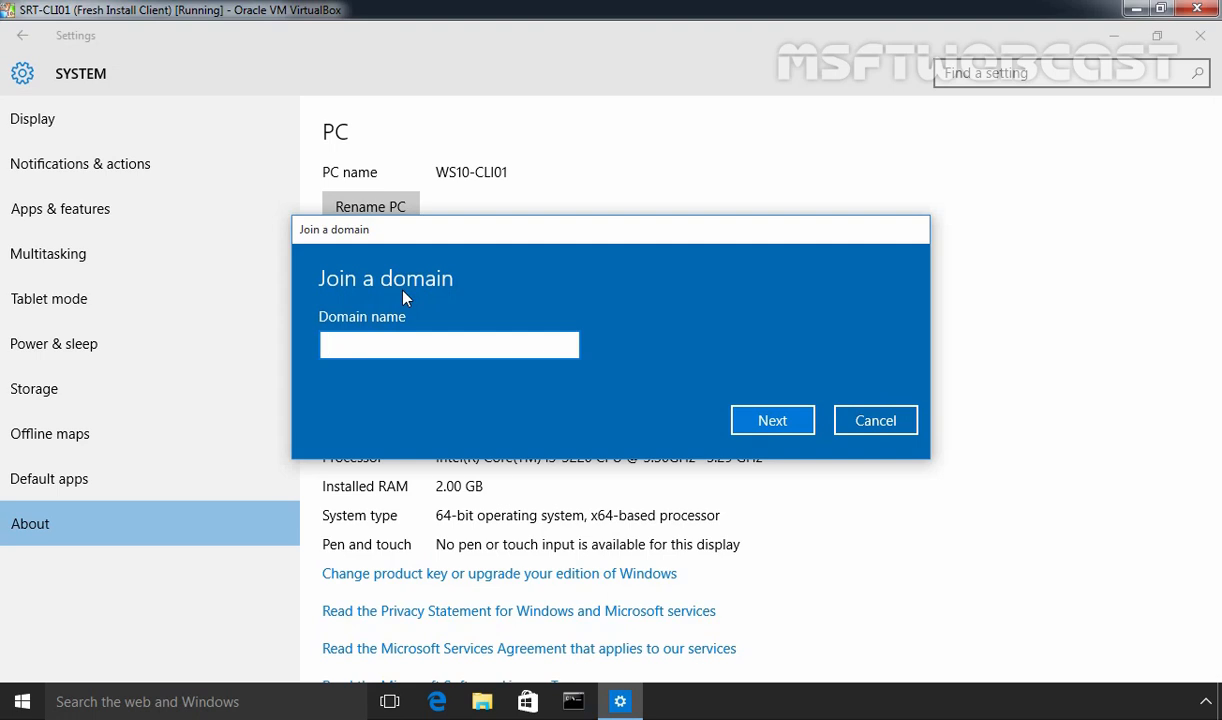
Join the PC to domain mylab using the Administrator credentials, skip adding an account, and restart
text(mylab)
click(757, 424)
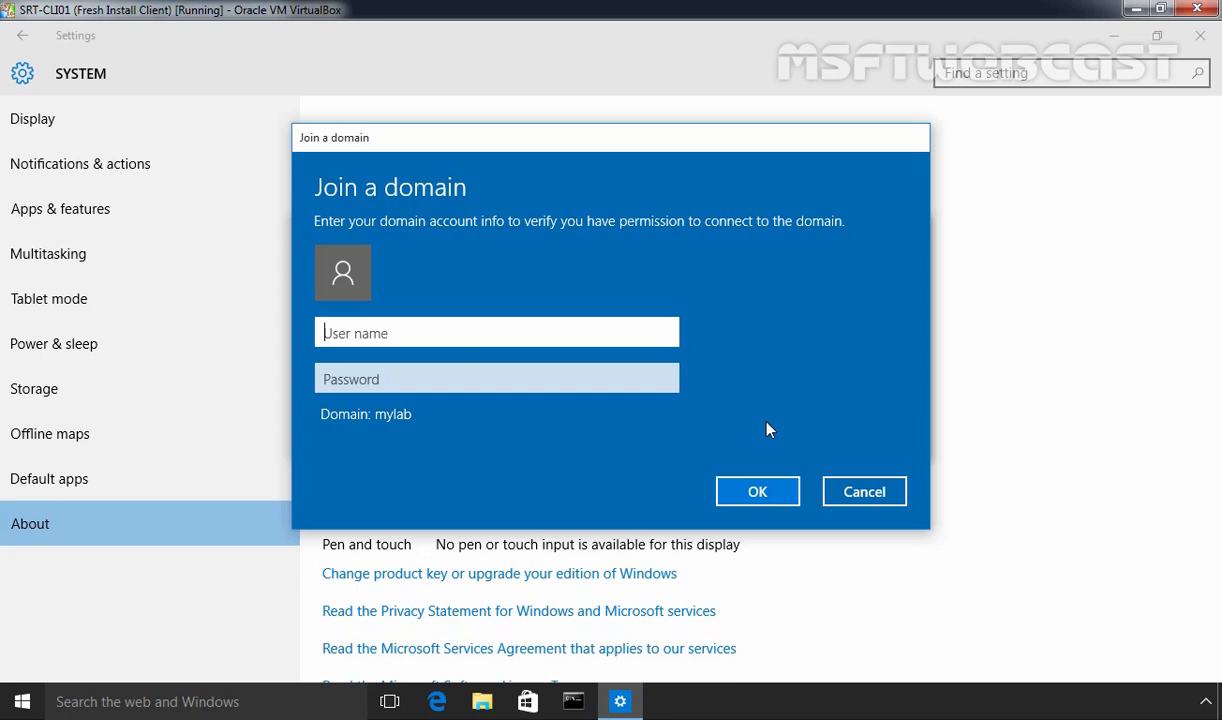
text(Administrator)
key(Tab)
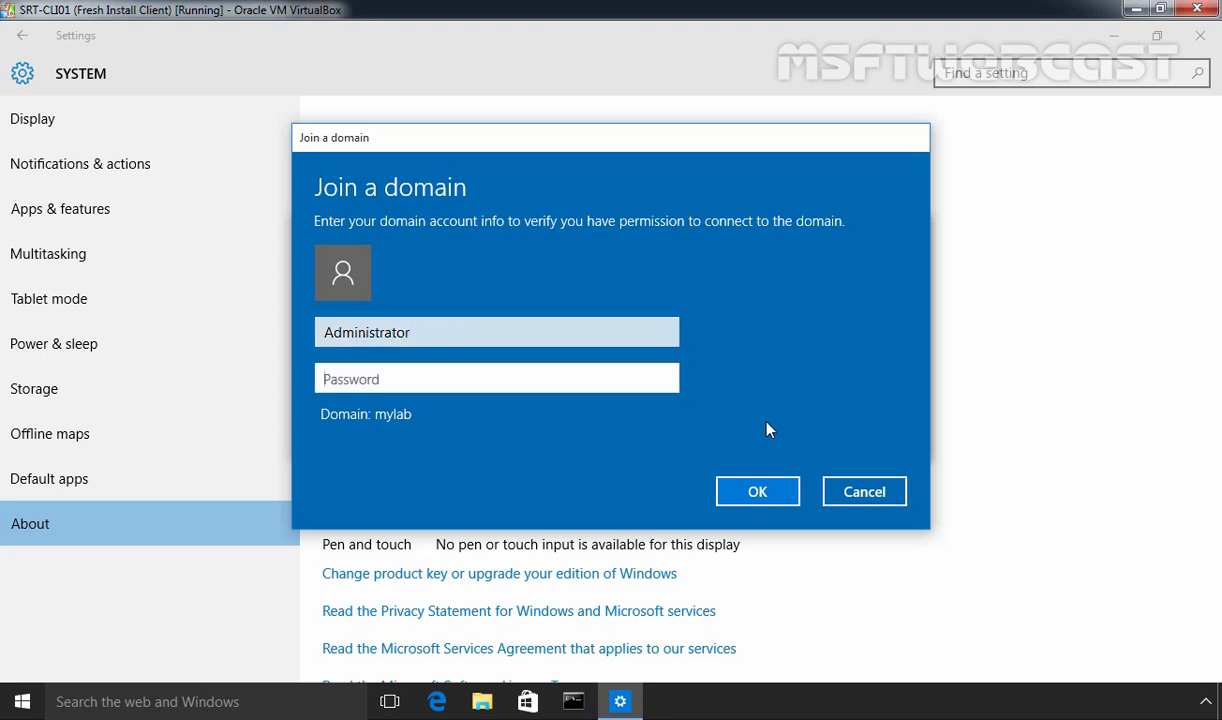
text(•••••••••)
click(757, 491)
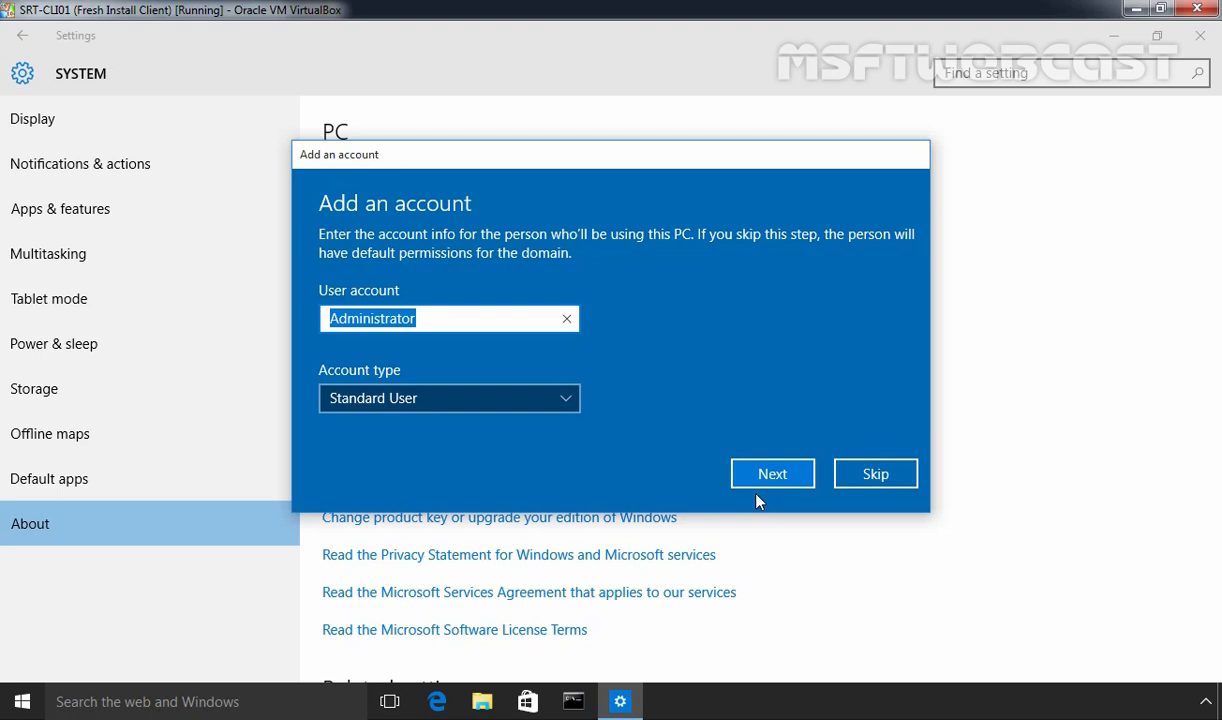
click(895, 477)
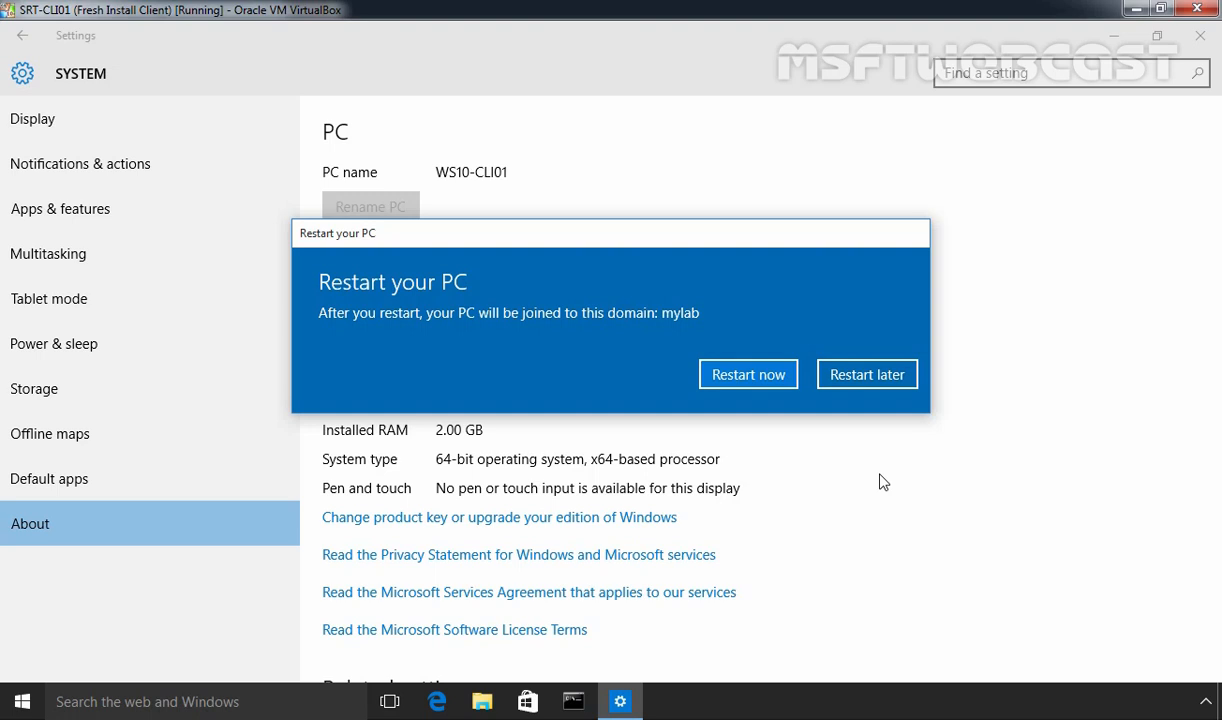
click(740, 372)
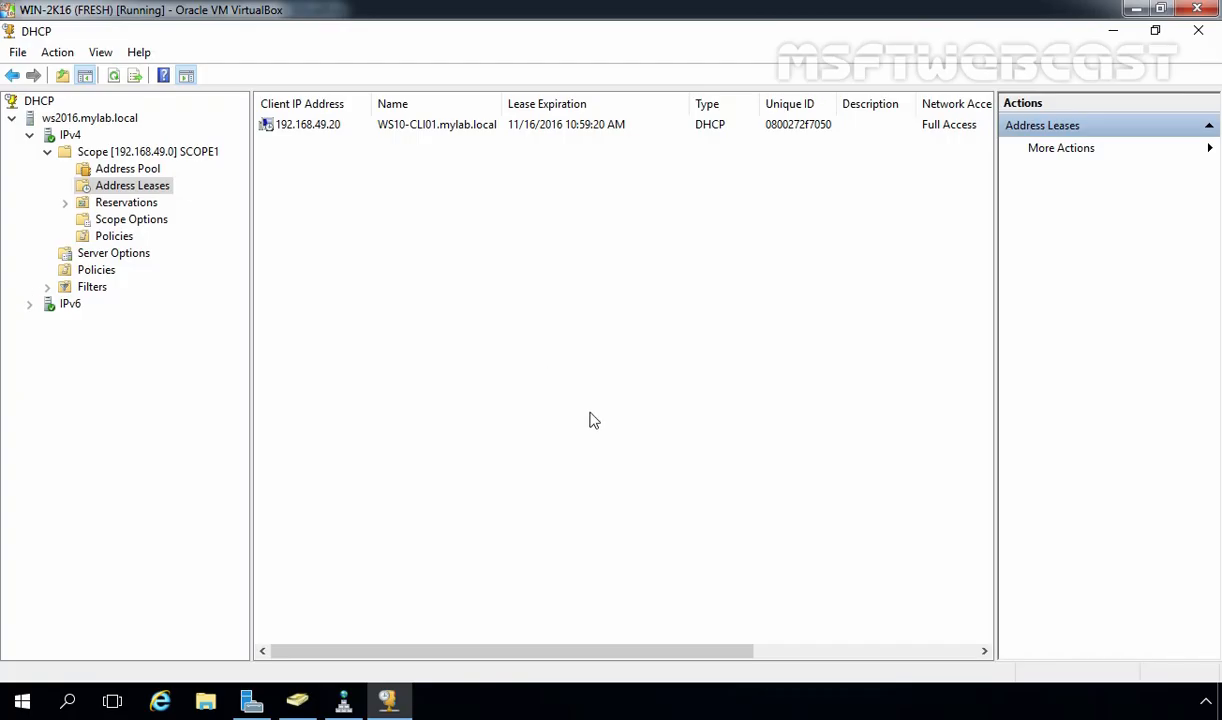
In ADUC, confirm WS10-CLI01 under Computers, then view the Users container
click(297, 700)
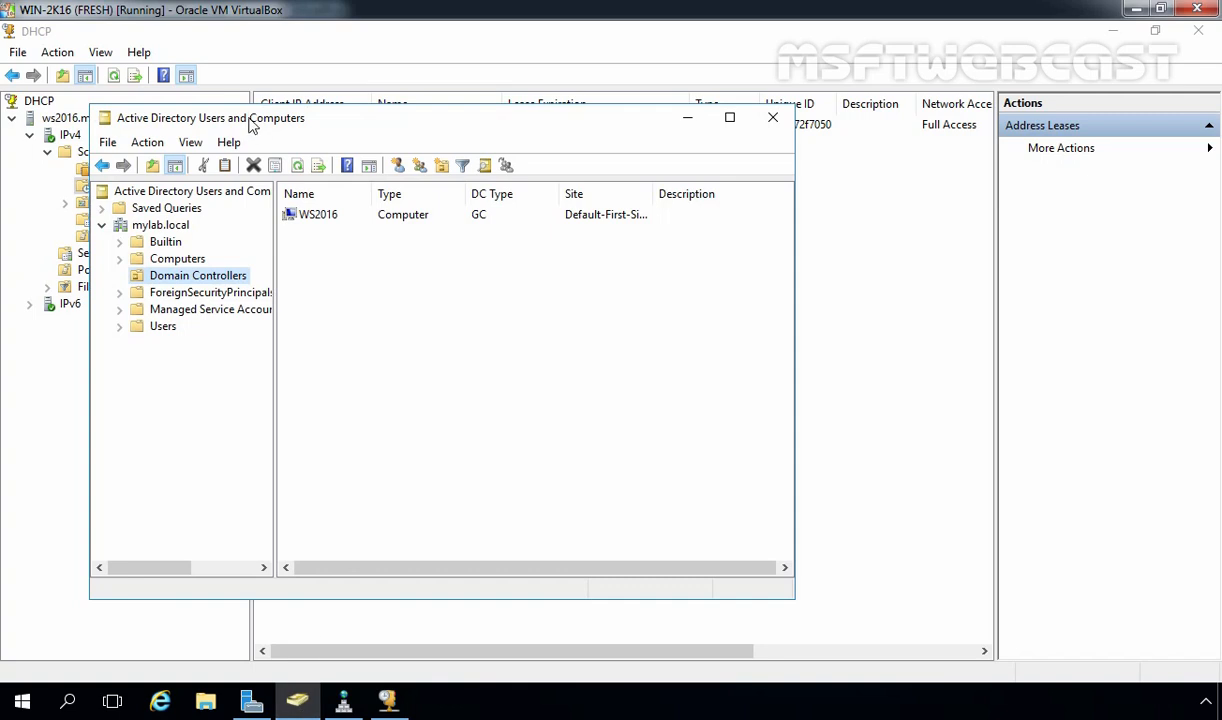
click(170, 259)
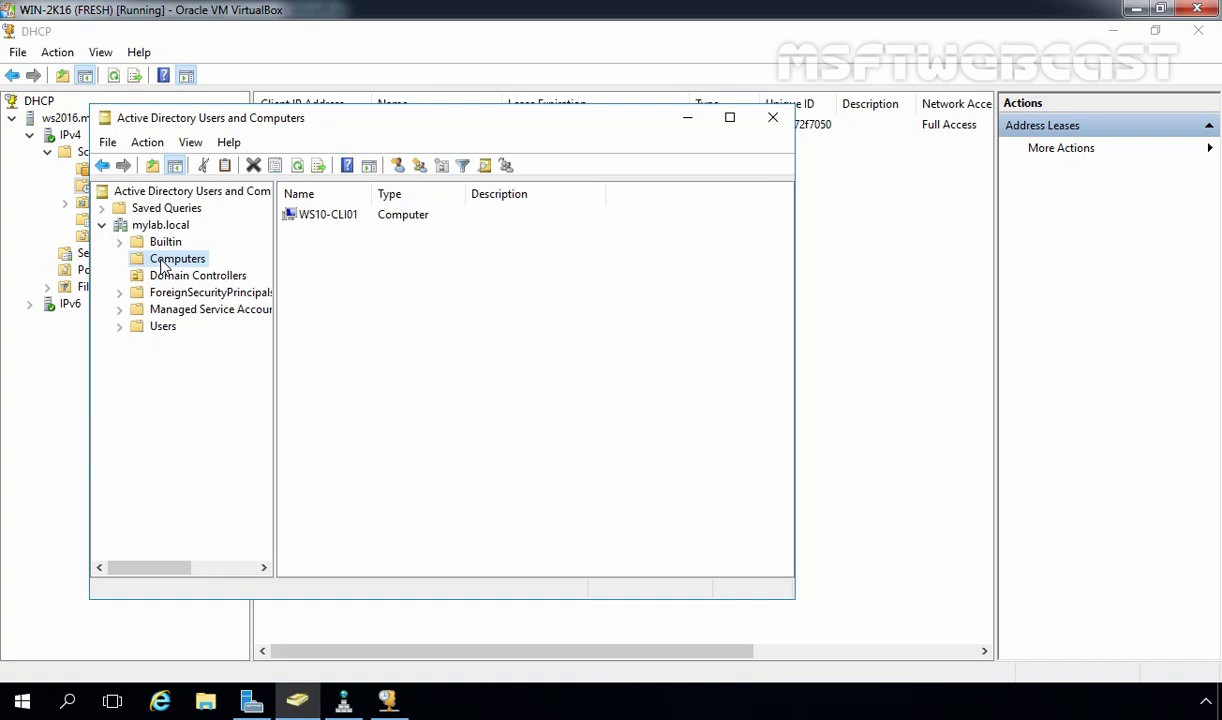
click(163, 327)
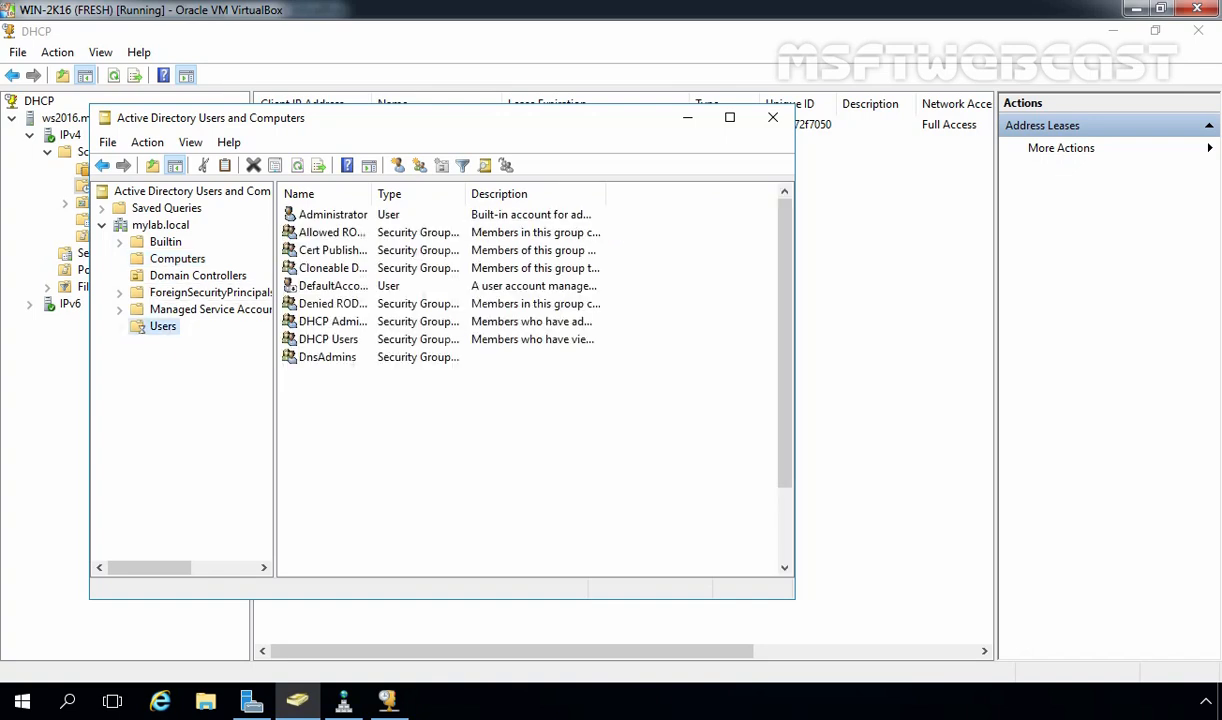
Start a new user in Users with first name User1 and logon name user1
click(397, 166)
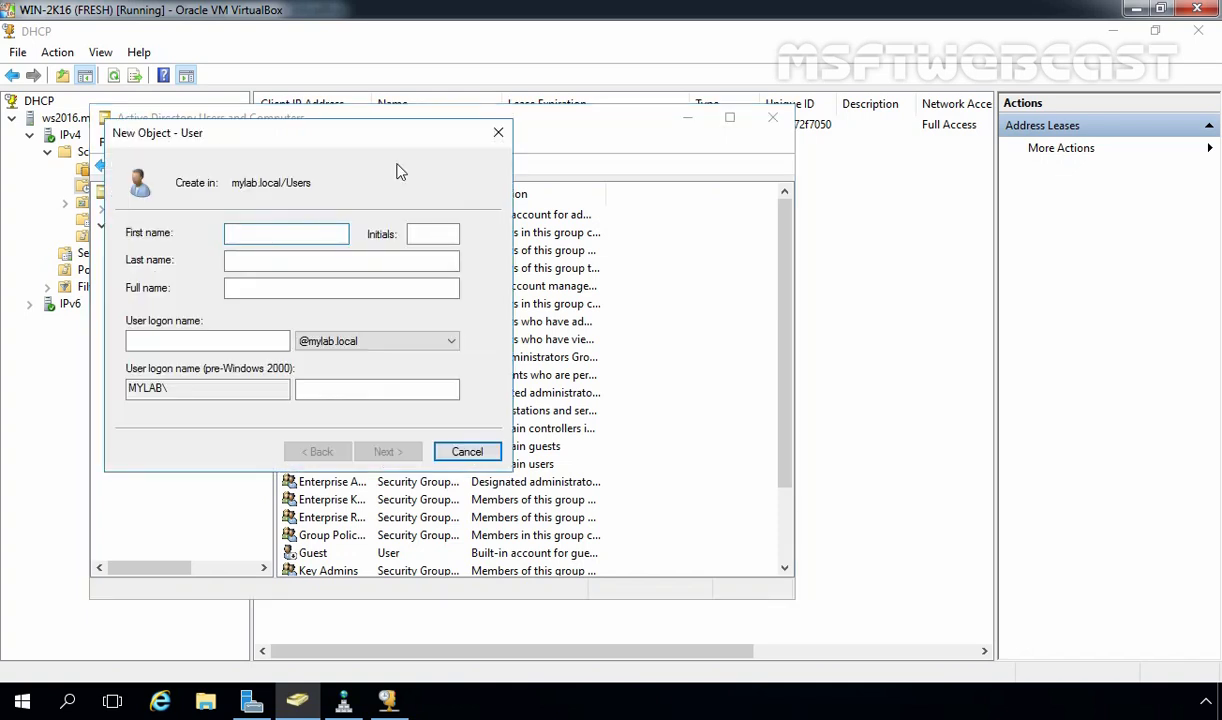
text(User11)
key(BackSpace)
key(Tab)
key(Tab)
key(Tab)
key(Tab)
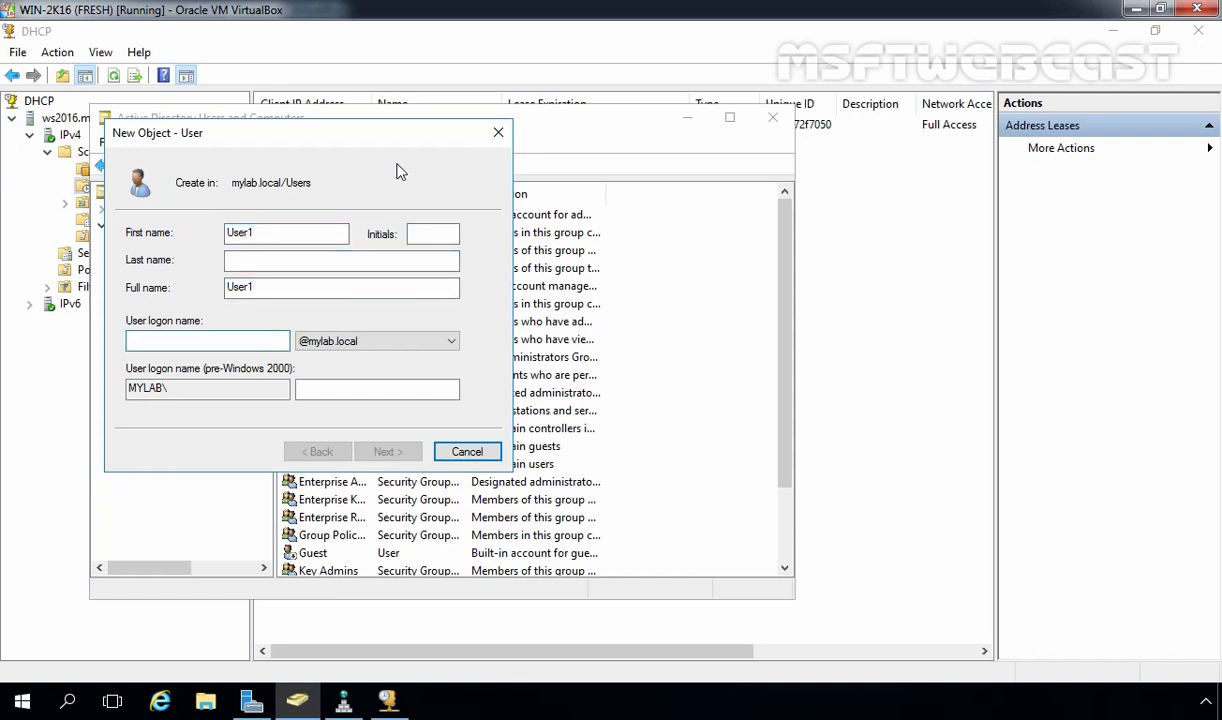
text(user1)
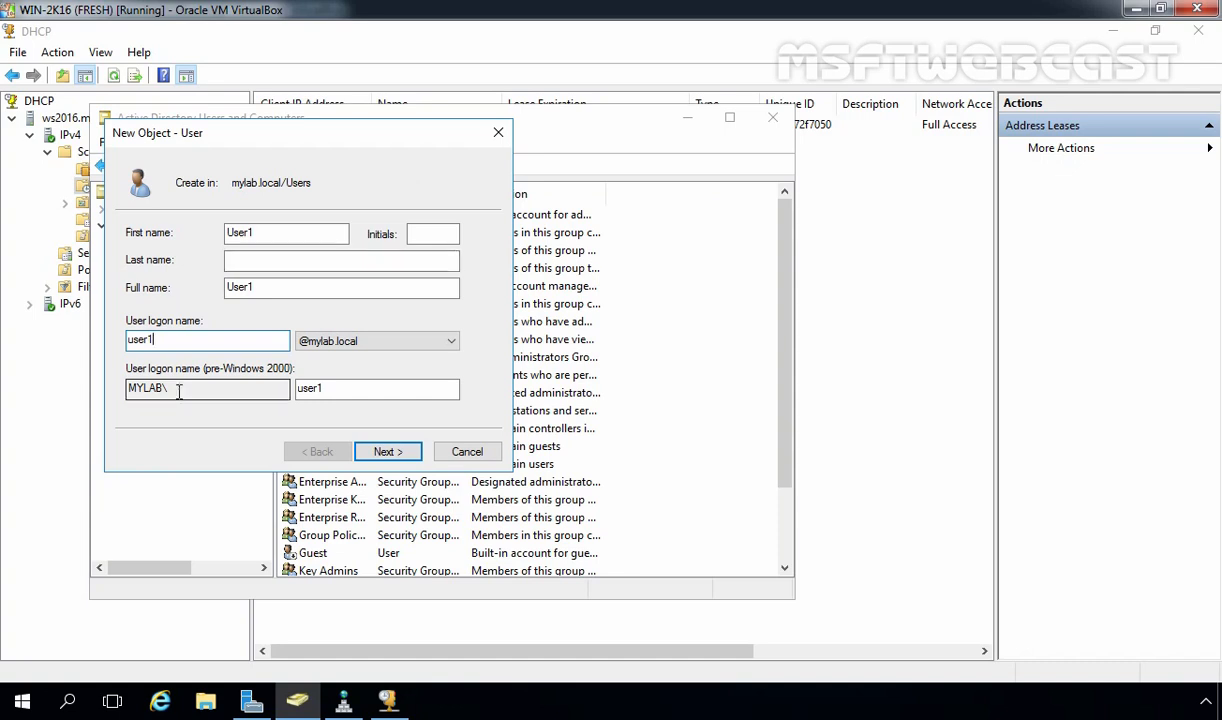
click(387, 452)
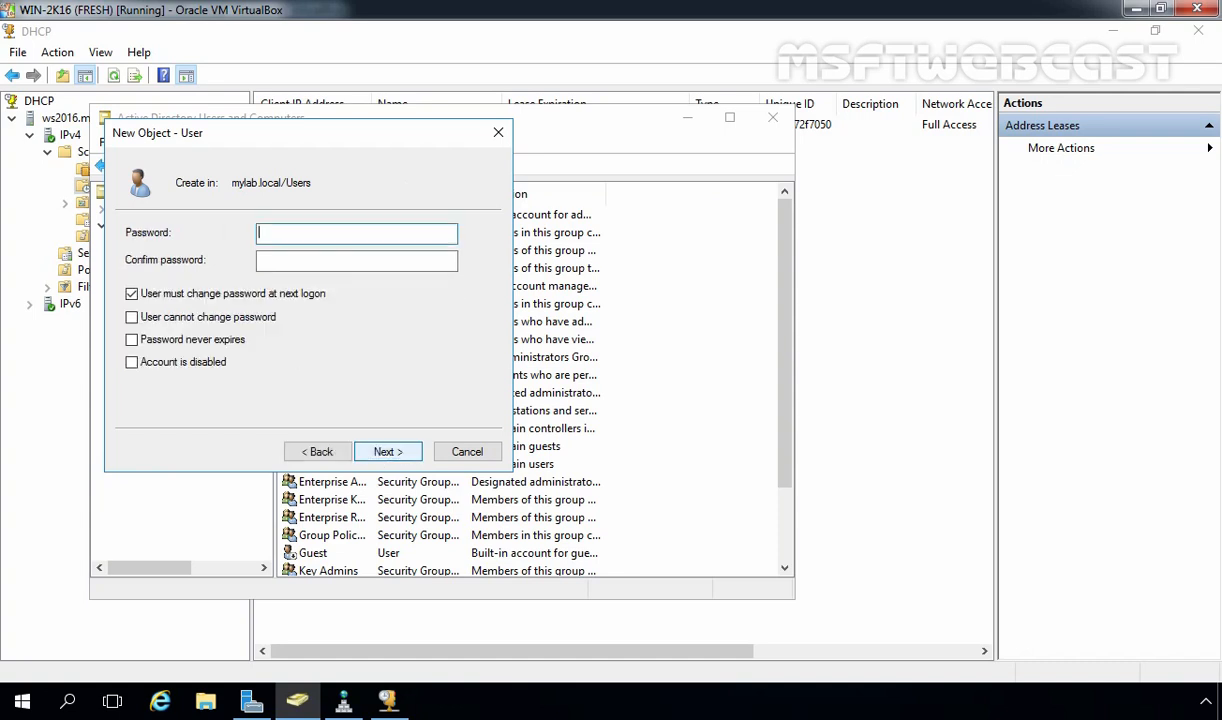
Give User1 a password not requiring change at next logon, create the account, and open the client sign-in
text(P@ssw0rd)
key(Tab)
text(P@ssw0rd)
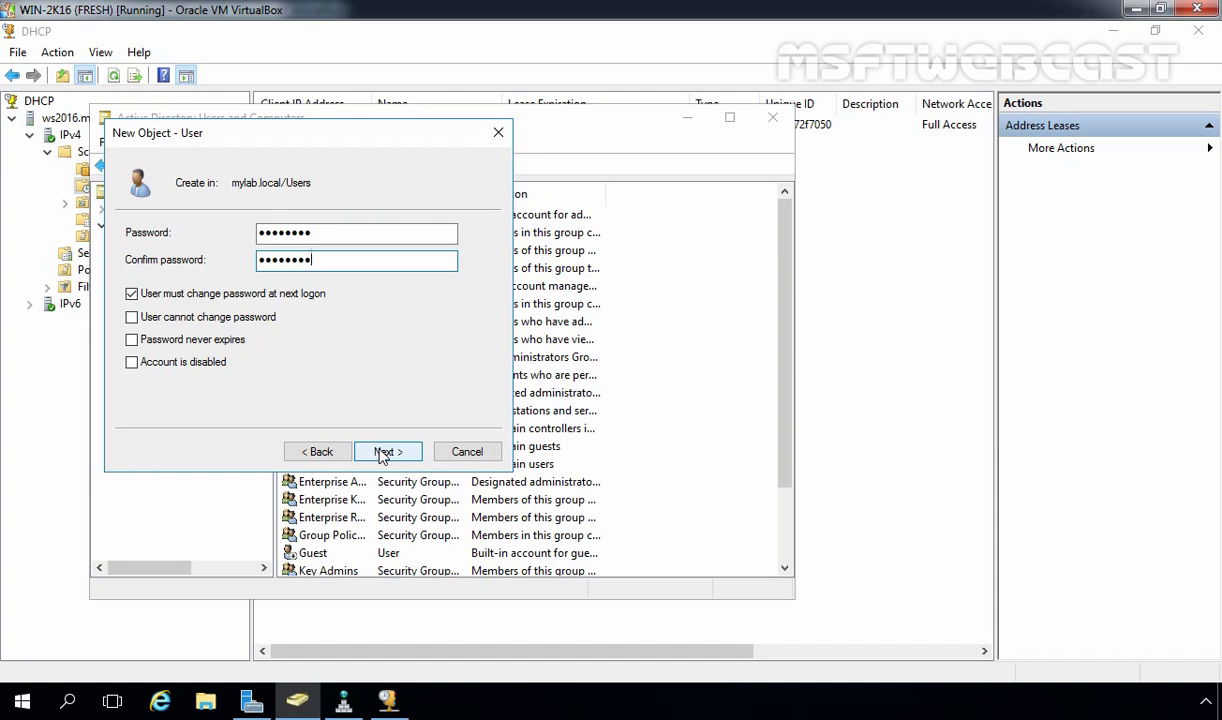
click(131, 293)
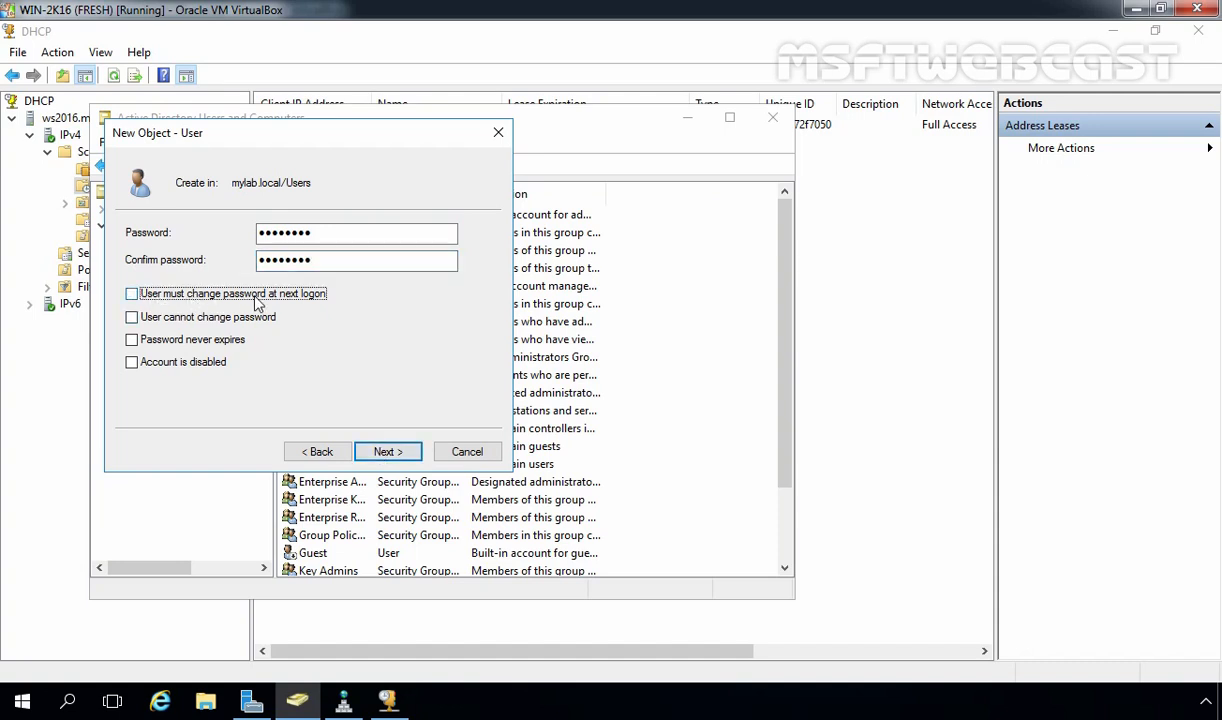
click(390, 452)
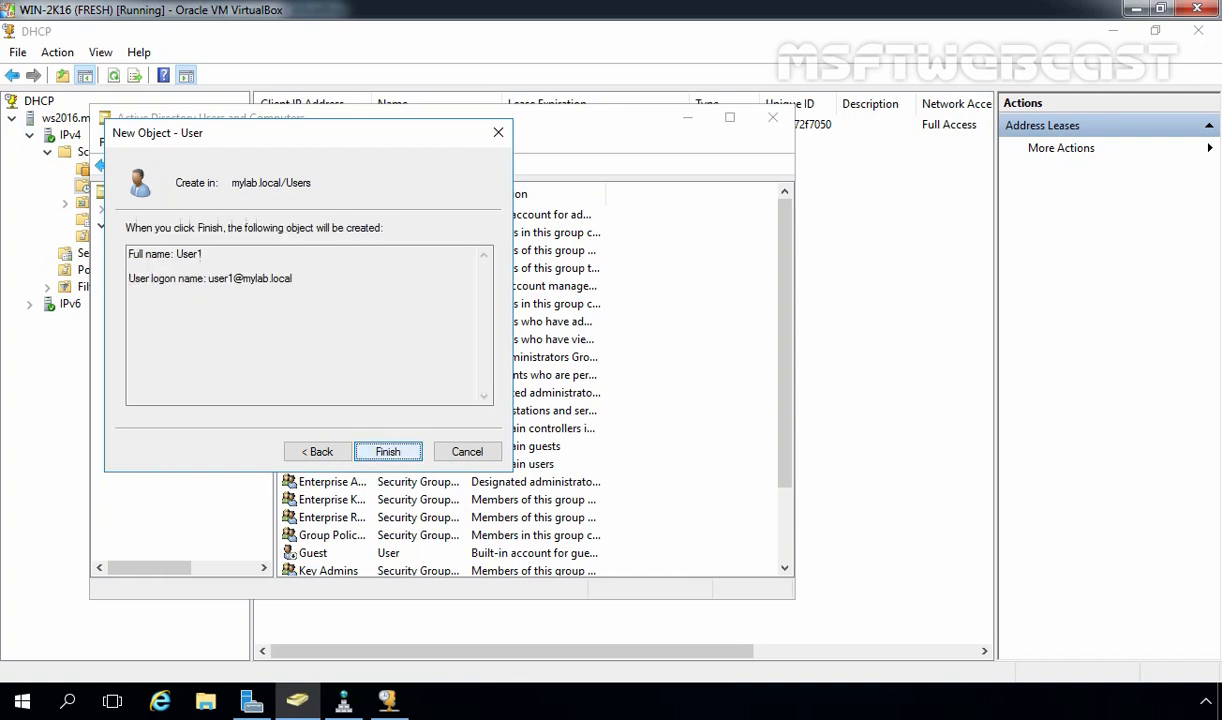
click(389, 452)
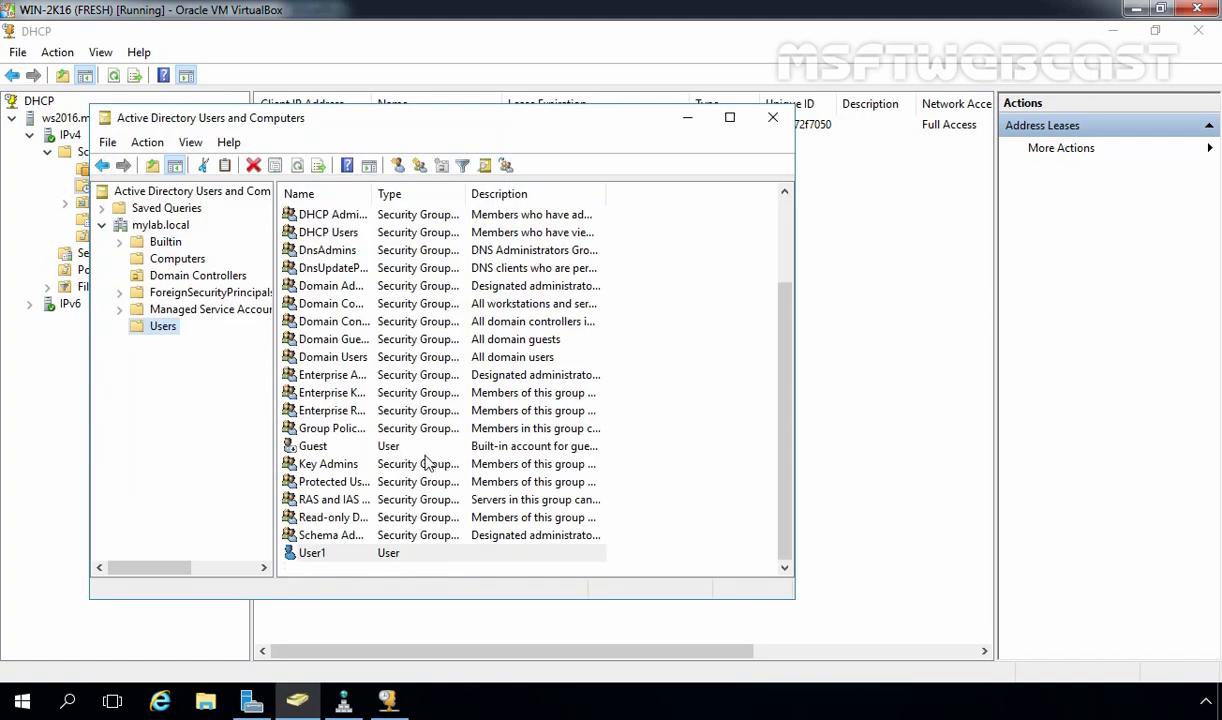
click(318, 558)
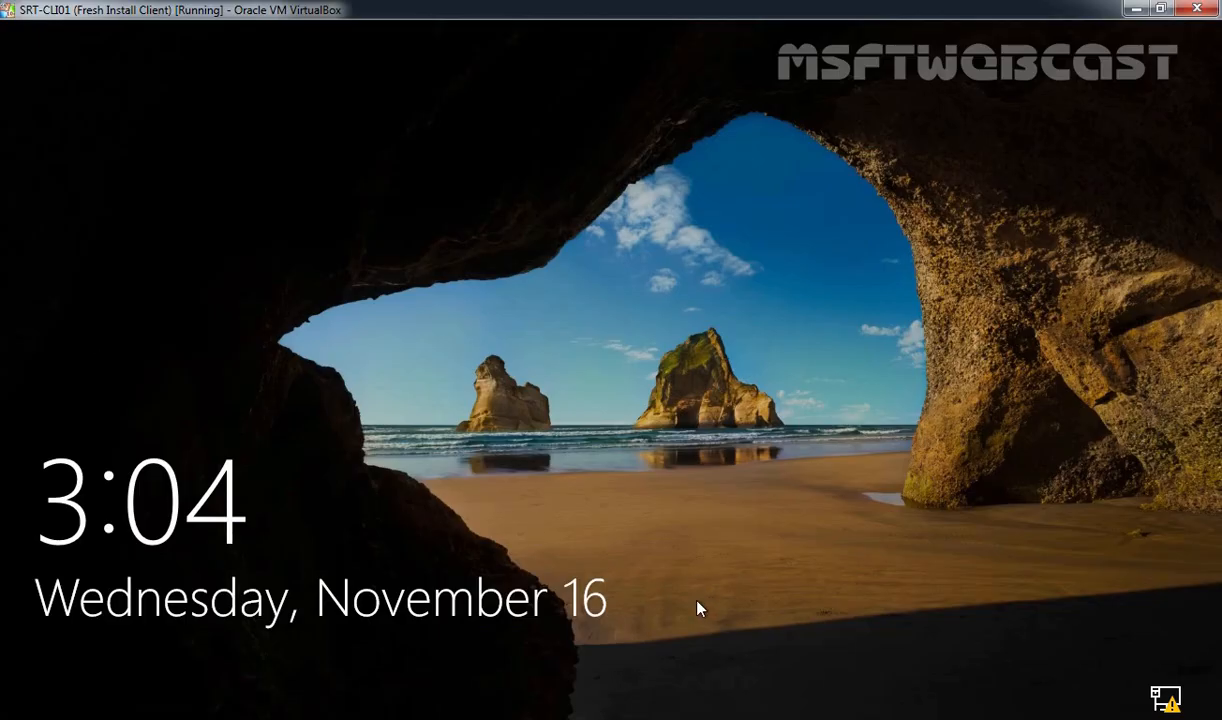
click(698, 608)
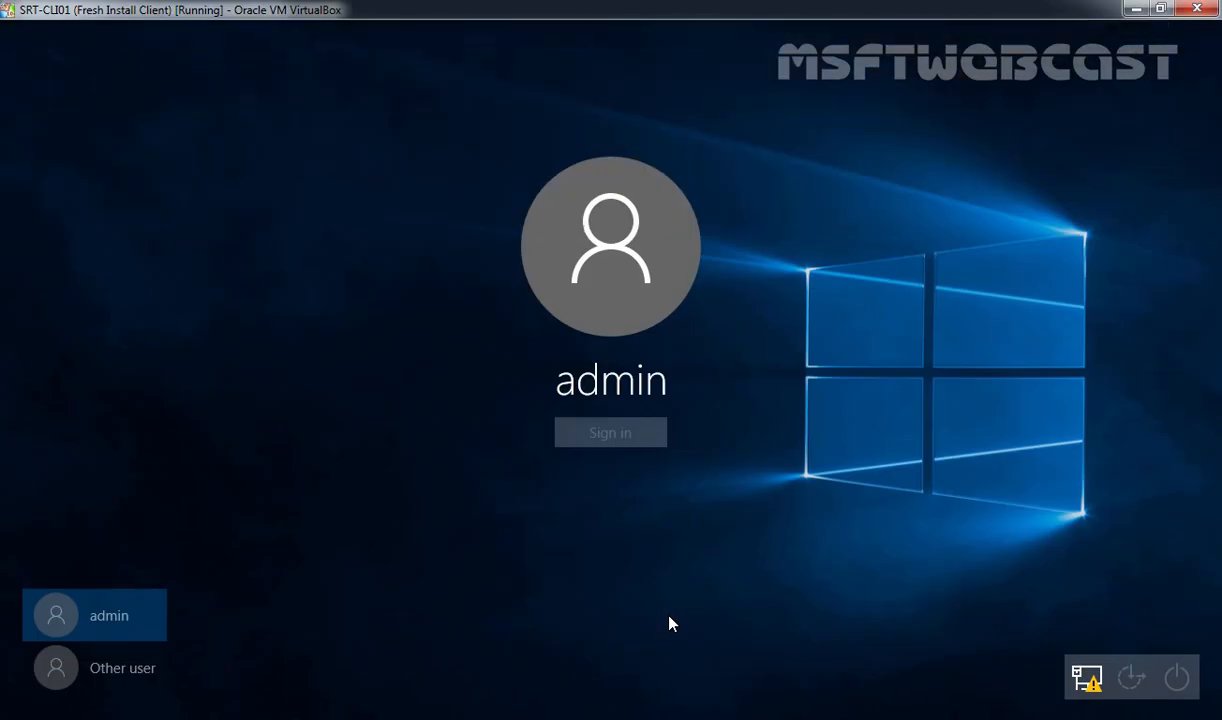
Sign in on the client as Other user user1 with its password
click(104, 680)
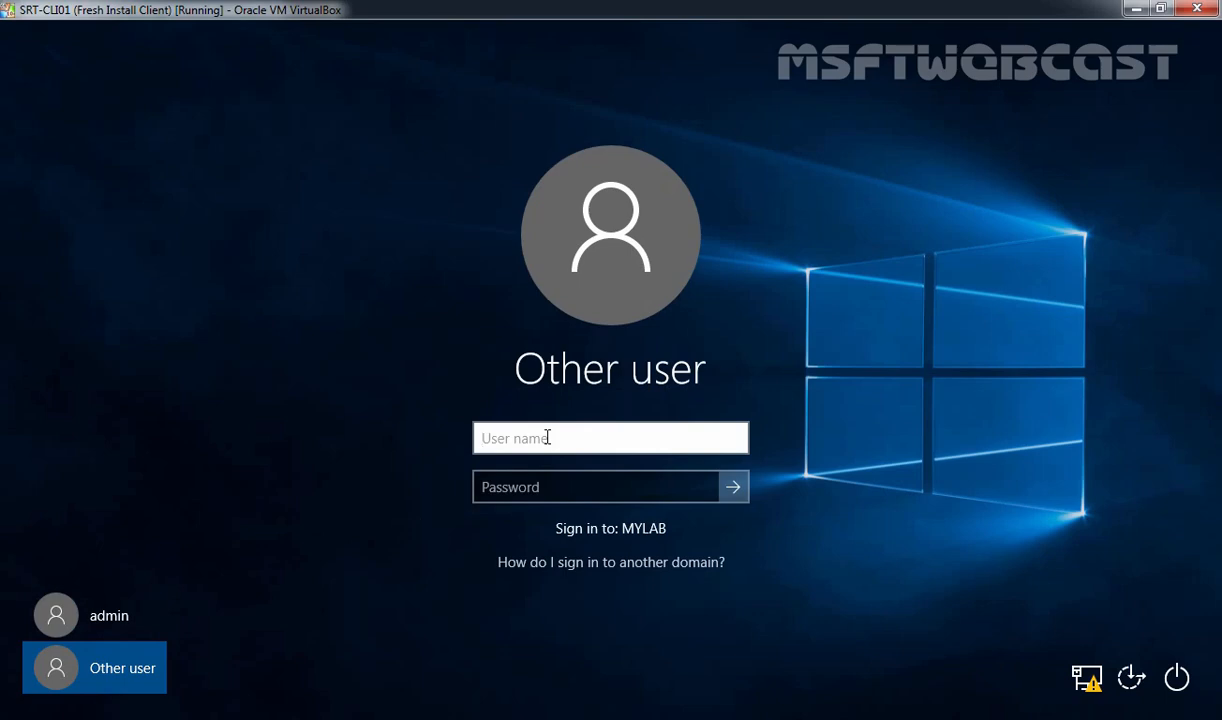
text(user1)
key(Tab)
text(•••••••••)
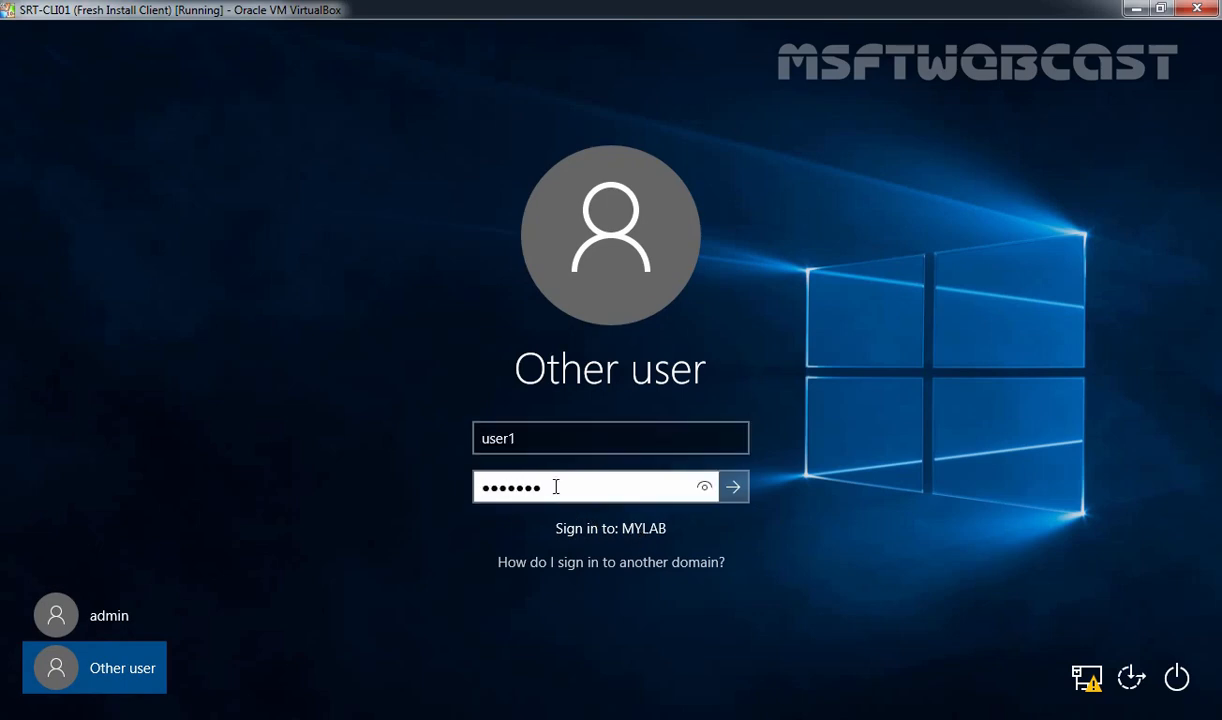
key(Return)
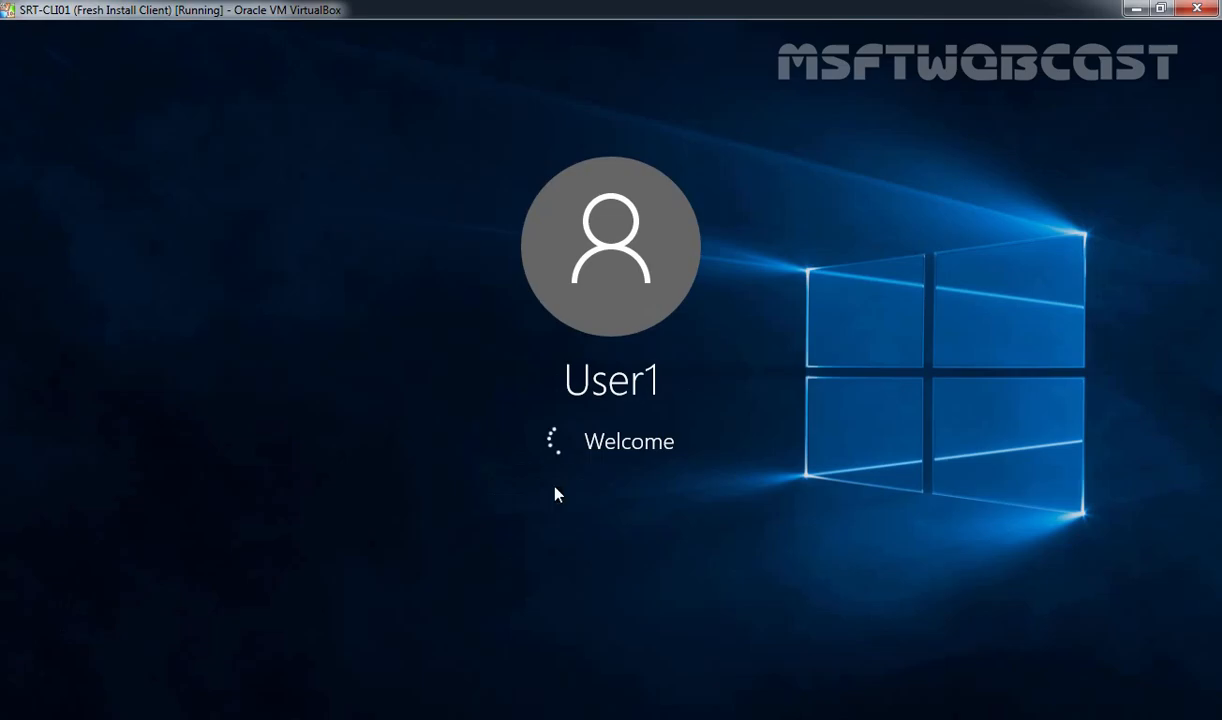